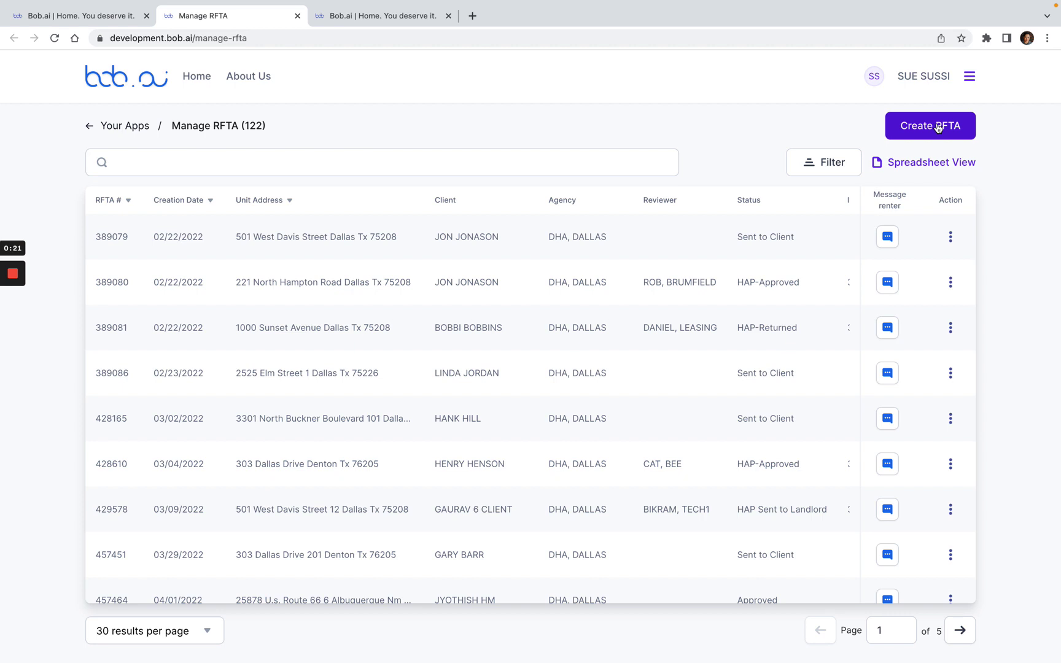
# Step: Start a new RFTA with Dallas Housing Authority as the issuing PHA
pyautogui.click(938, 128)
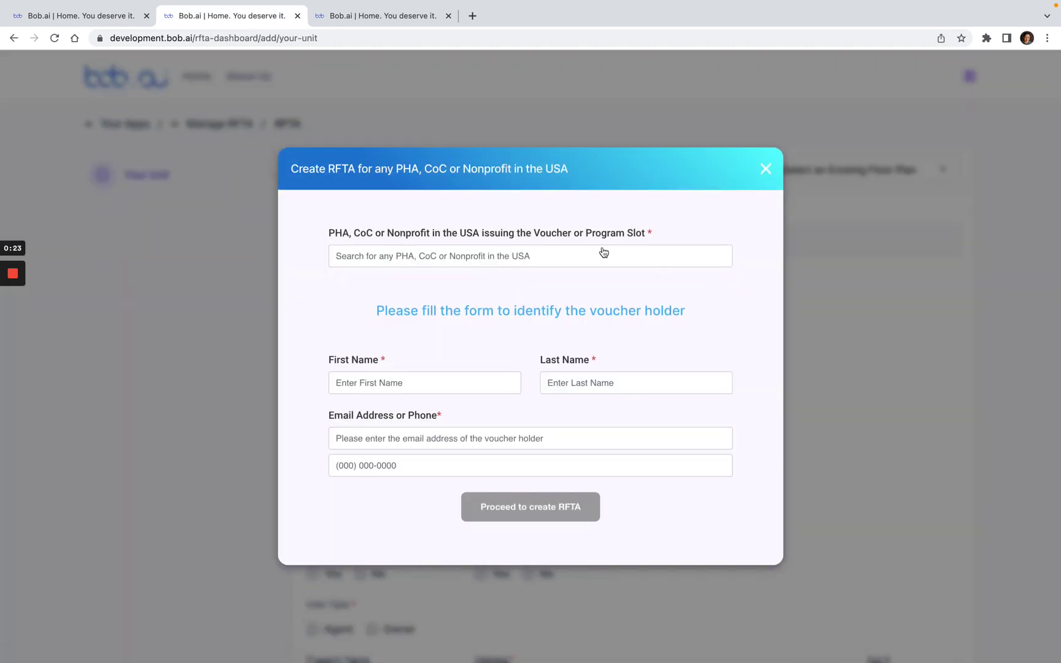
pyautogui.click(600, 255)
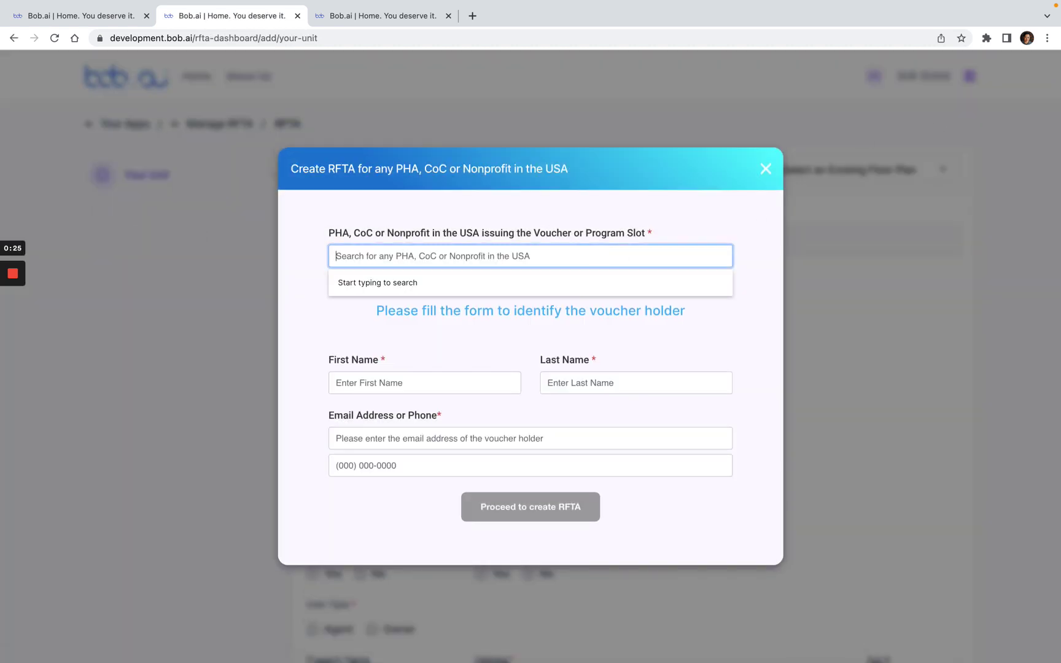
pyautogui.write('Dallas Housing')
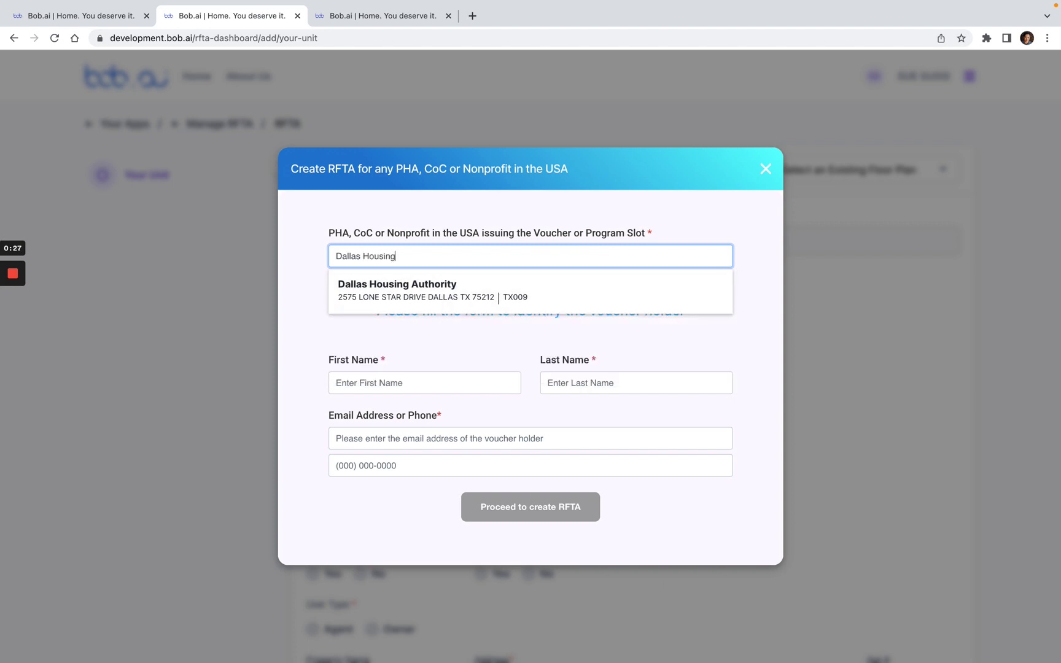
pyautogui.click(593, 294)
# Step: Enter the voucher holder's first name, last name and e-mail address
pyautogui.click(449, 386)
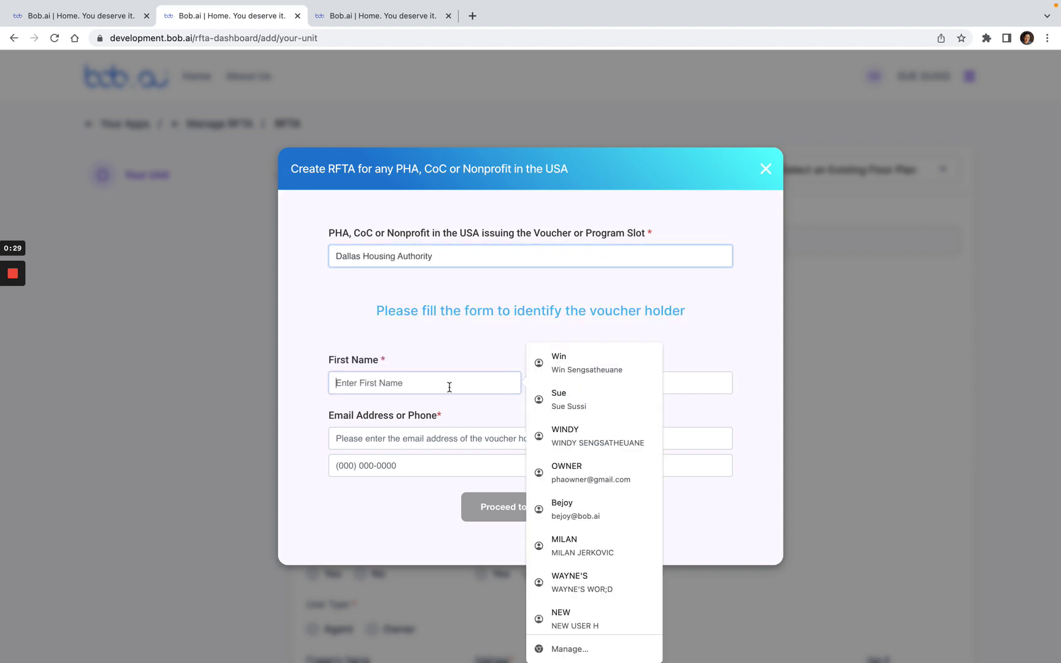
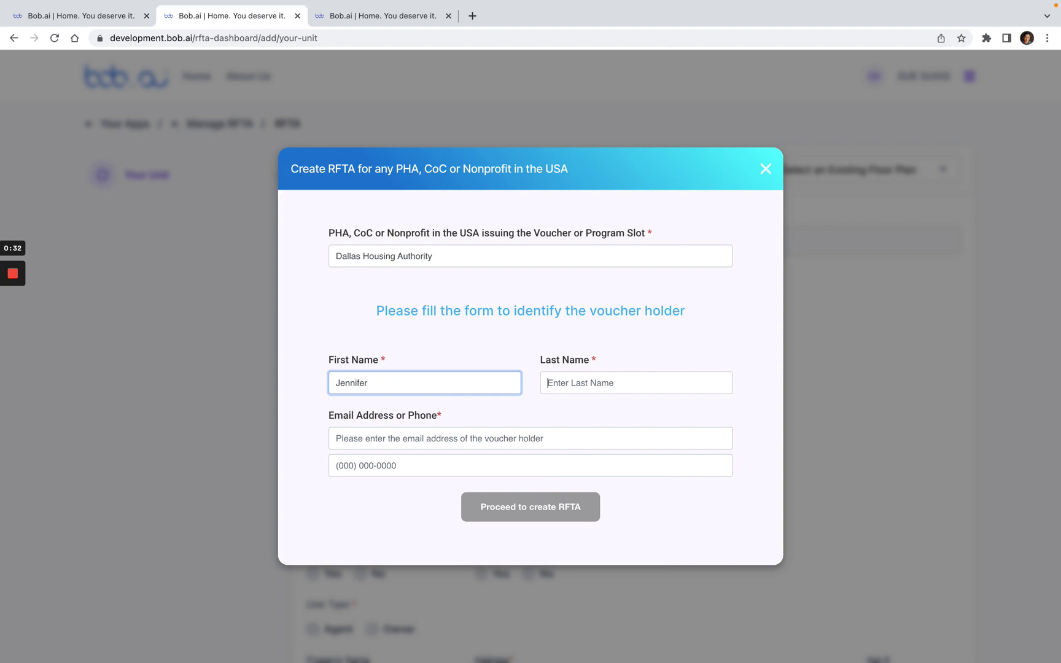
pyautogui.click(547, 382)
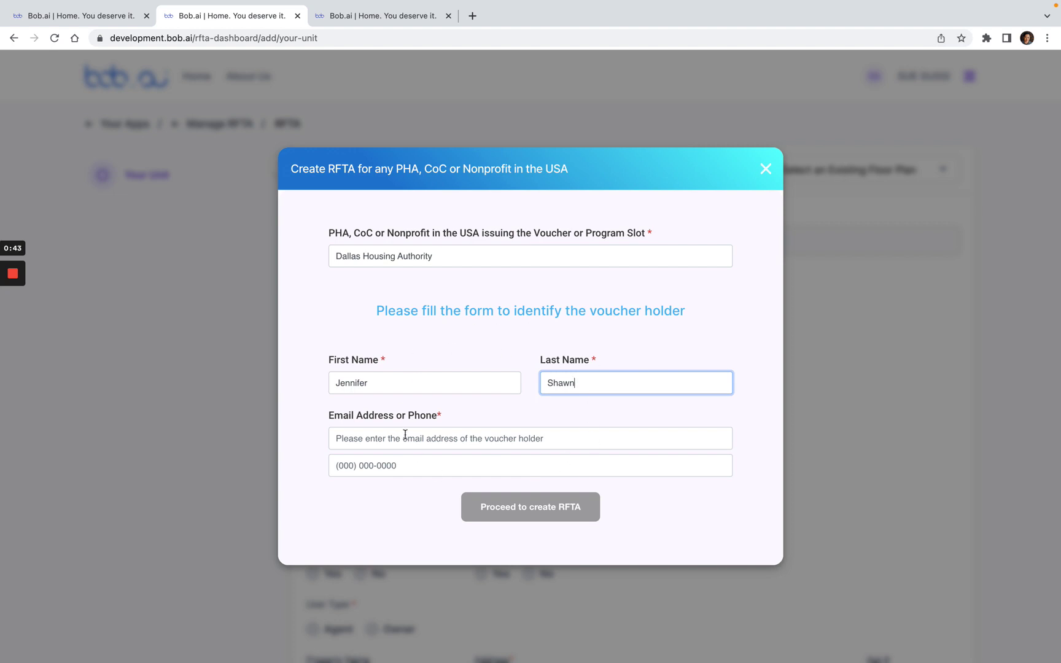
pyautogui.click(370, 440)
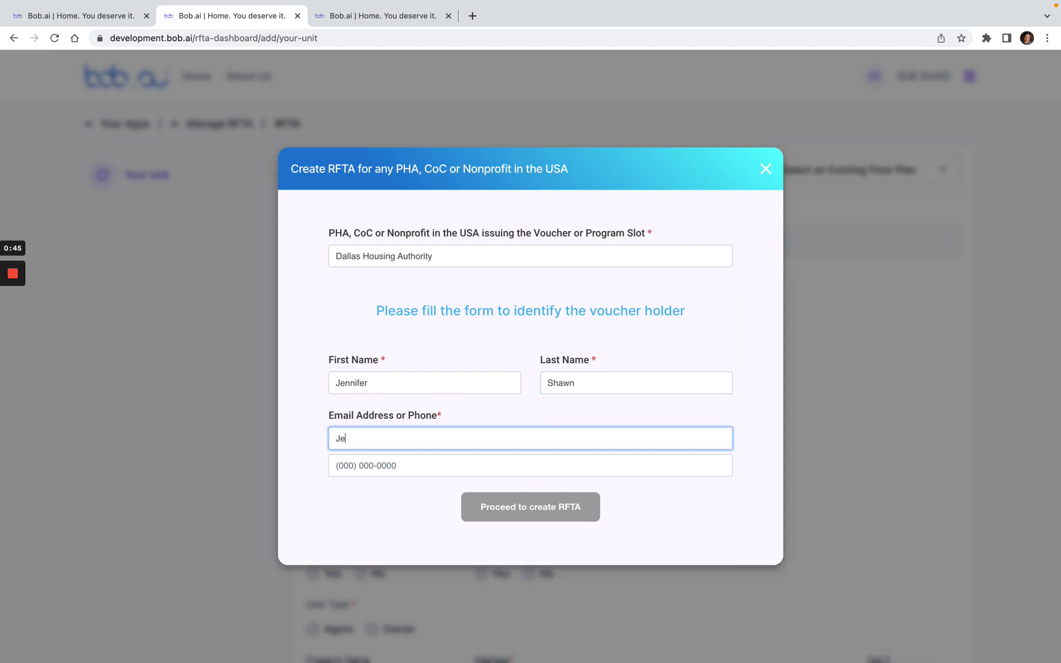
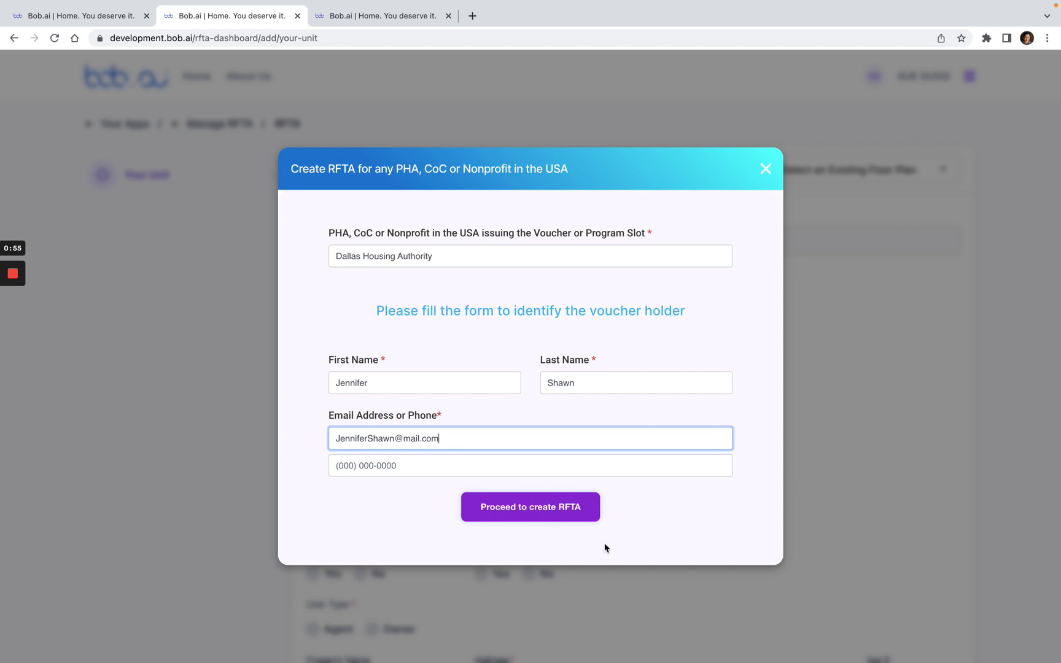
# Step: Confirm Dallas Housing Authority as the PHA, then set monthly rent 1000 and 3 bedrooms
pyautogui.click(565, 513)
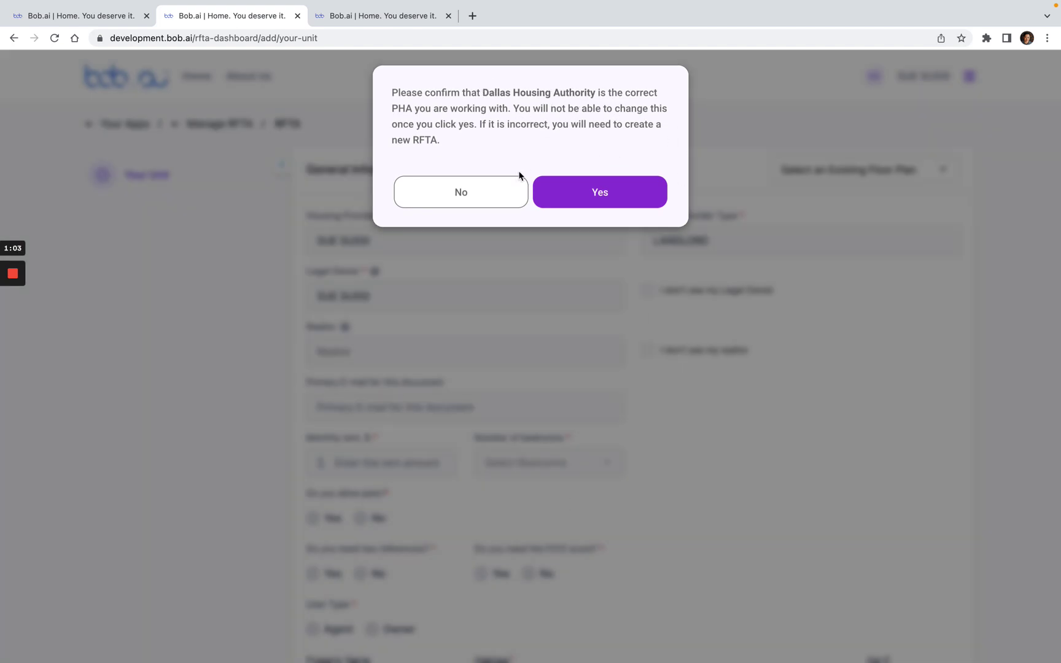
pyautogui.click(604, 195)
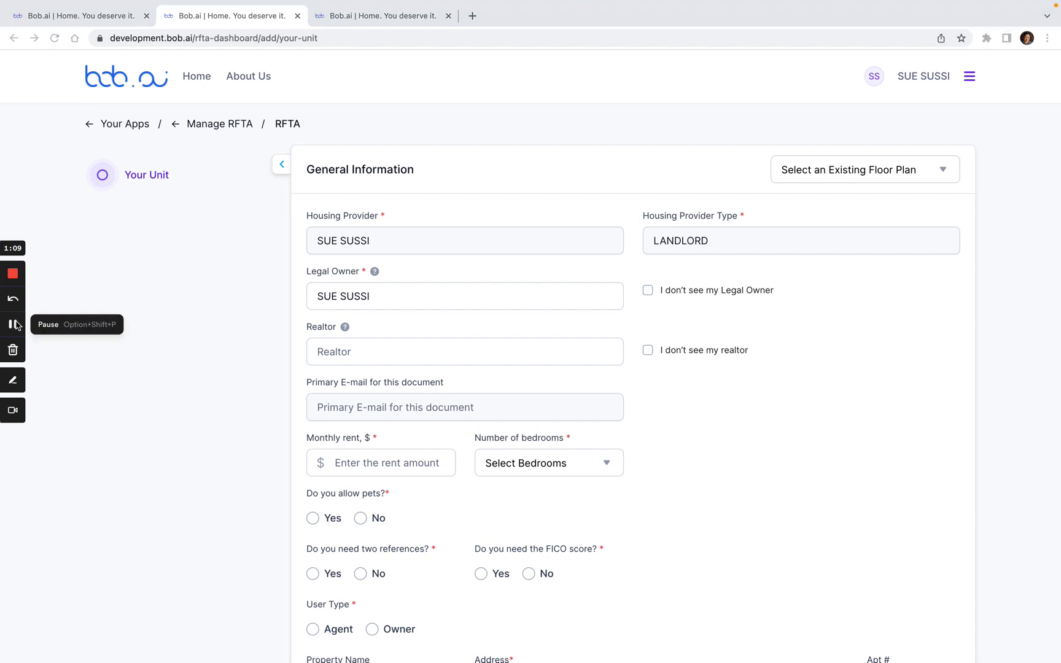
pyautogui.click(382, 464)
pyautogui.write('1000')
pyautogui.click(501, 467)
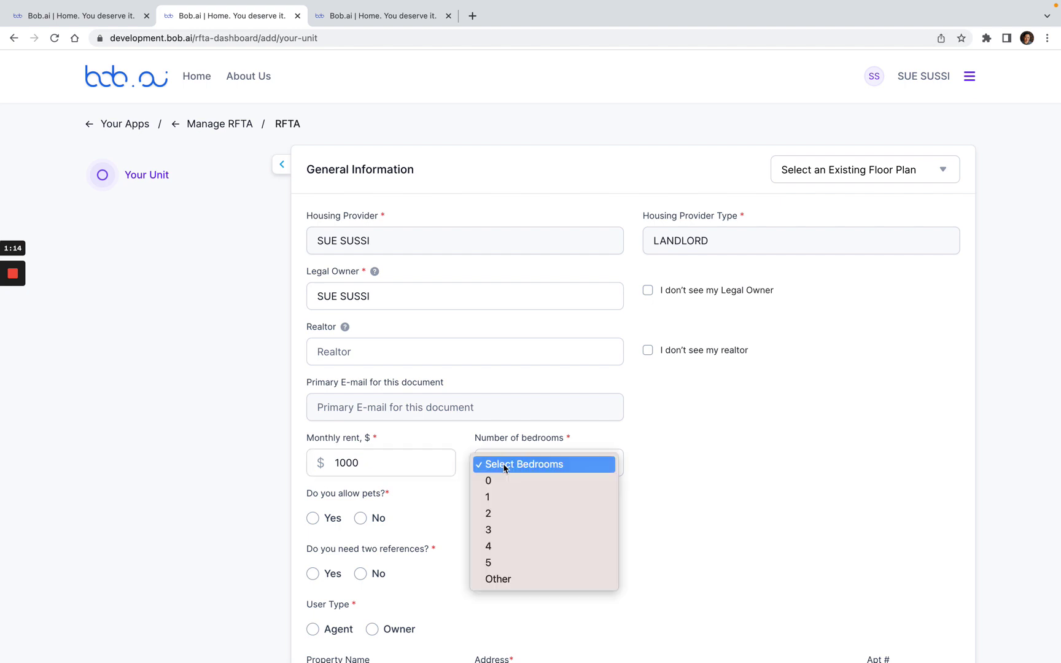
pyautogui.click(500, 529)
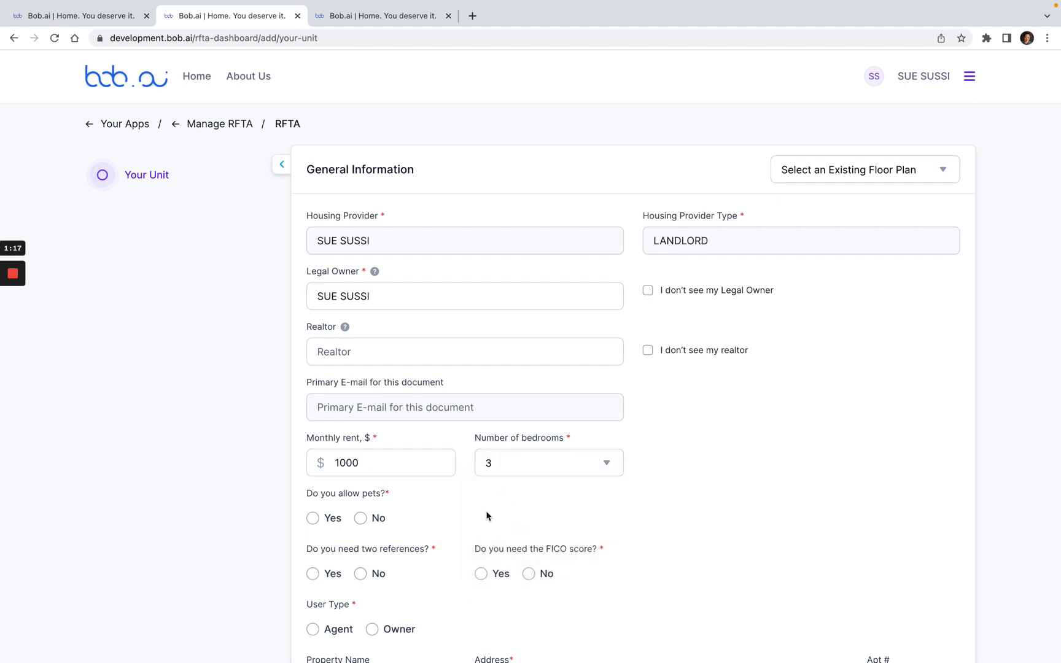
# Step: Allow pets with a $200 pet deposit, leaving pet rent empty
pyautogui.scroll(-2, 489, 514)
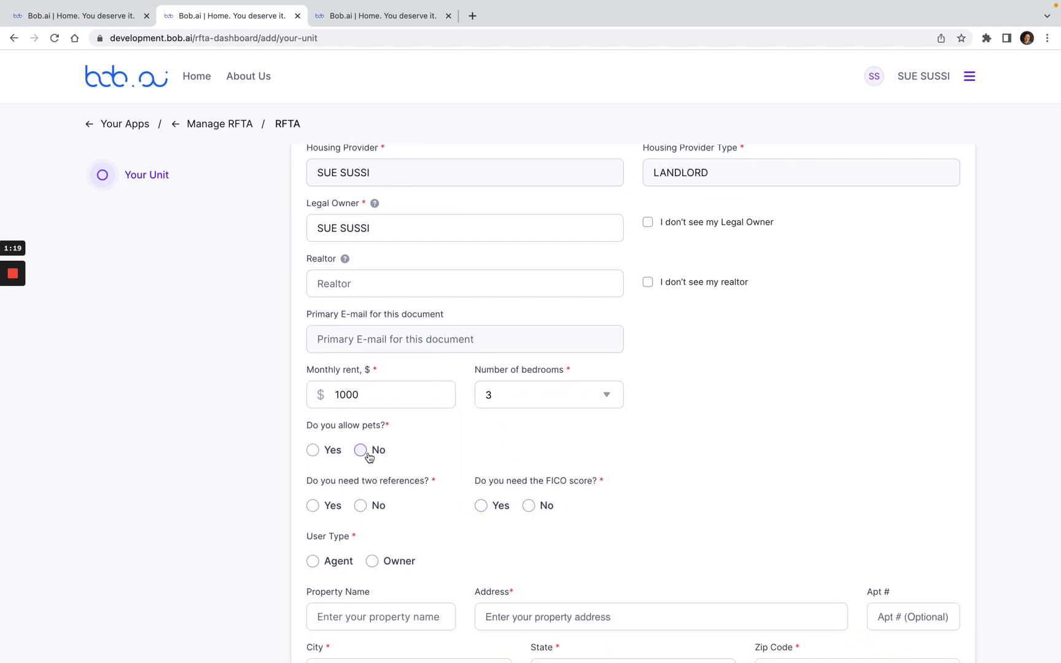
pyautogui.click(323, 455)
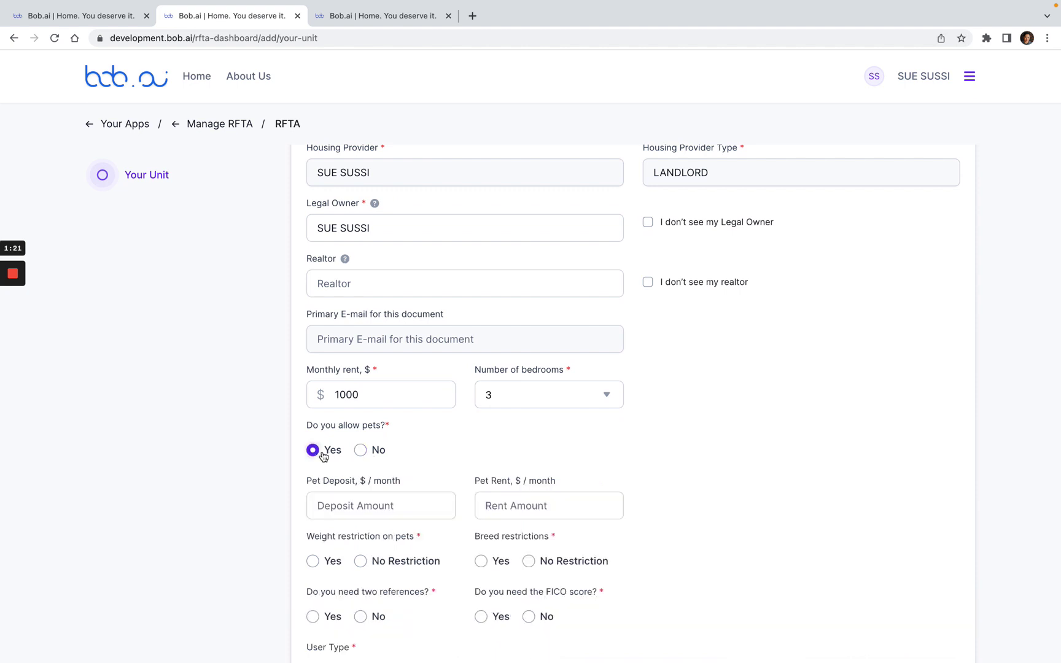
pyautogui.click(380, 505)
pyautogui.write('5')
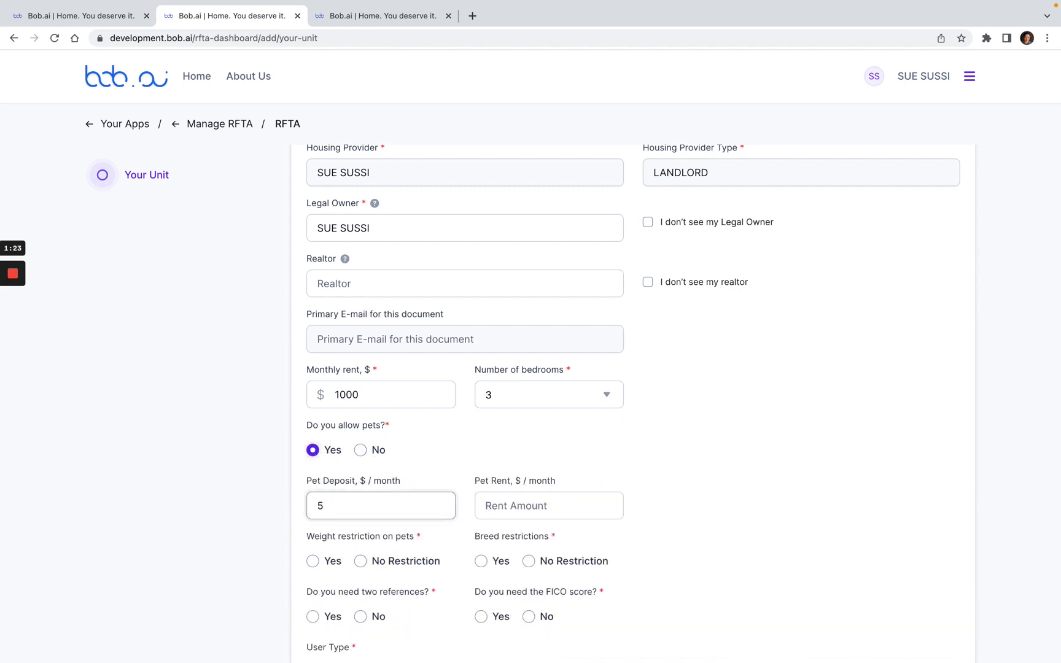
pyautogui.press('BackSpace')
pyautogui.write('200')
pyautogui.click(531, 509)
pyautogui.click(390, 528)
# Step: Add a 100 lb pet weight limit and a 'no aggressive breeds' breed restriction
pyautogui.scroll(-1, 379, 539)
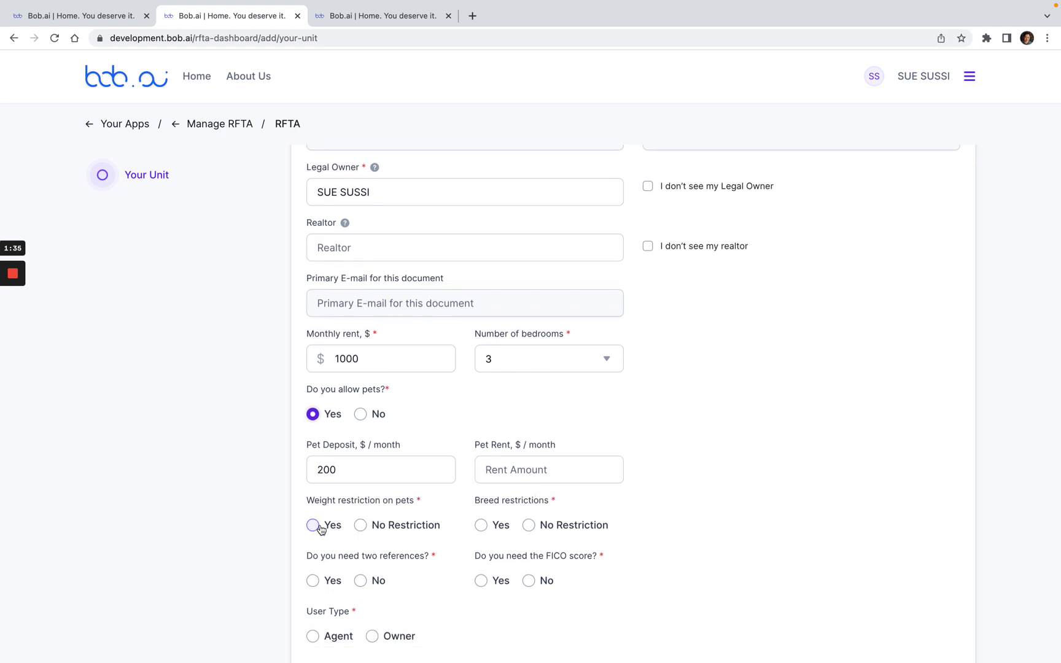
pyautogui.click(315, 526)
pyautogui.click(343, 573)
pyautogui.write('100')
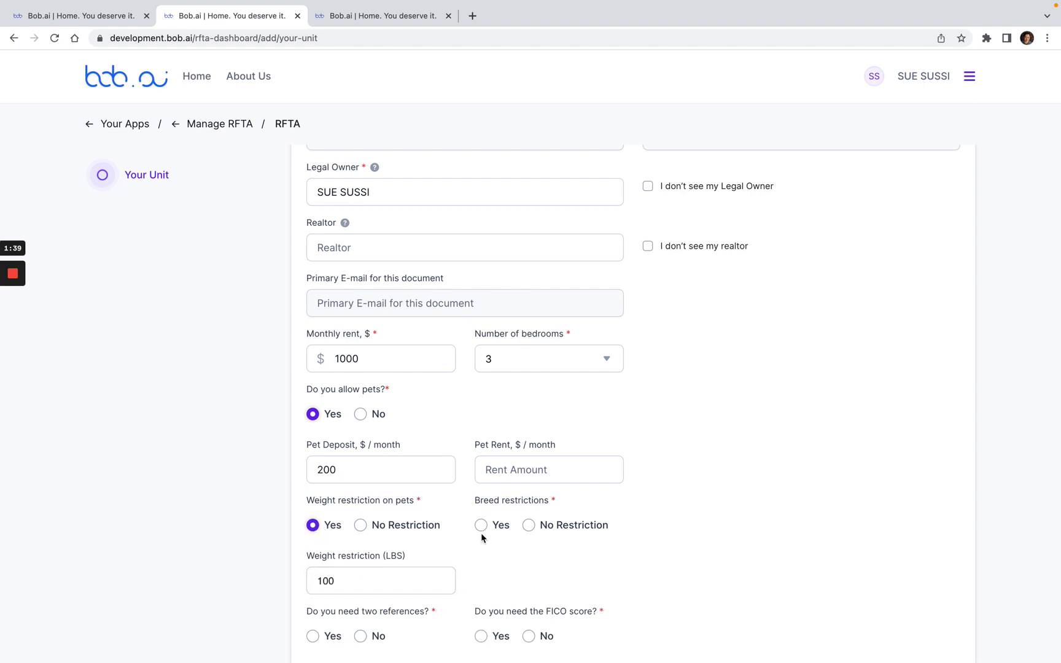
pyautogui.click(483, 527)
pyautogui.click(511, 578)
pyautogui.write('no agre')
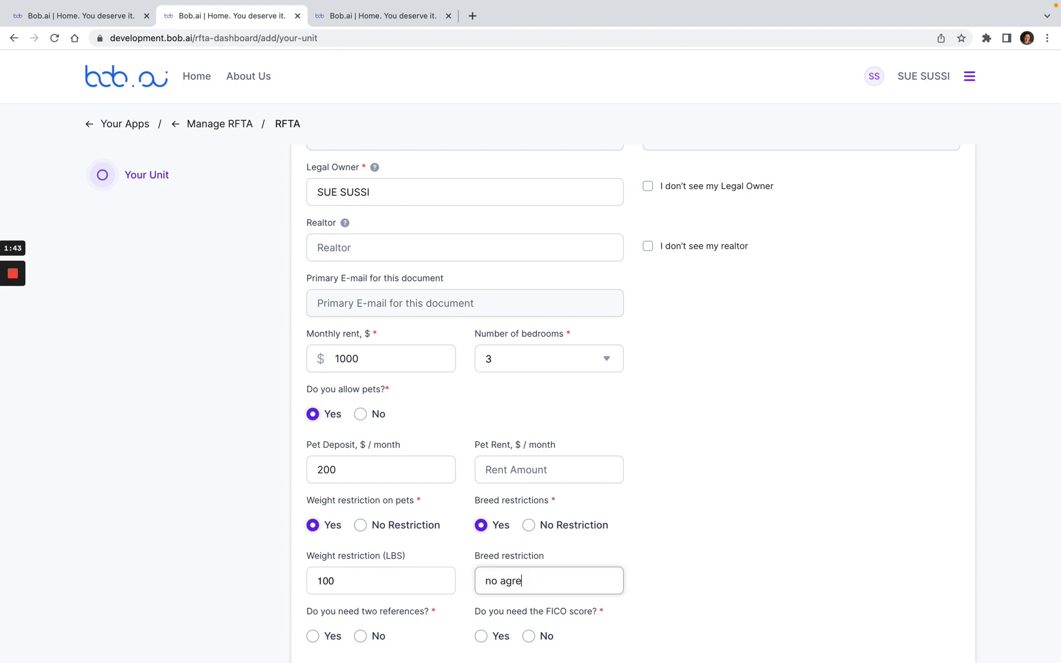
pyautogui.press('BackSpace')
pyautogui.press('BackSpace')
pyautogui.write('gressive breeds')
# Step: Answer No to requiring two references and No to requiring a FICO score
pyautogui.scroll(-3, 521, 539)
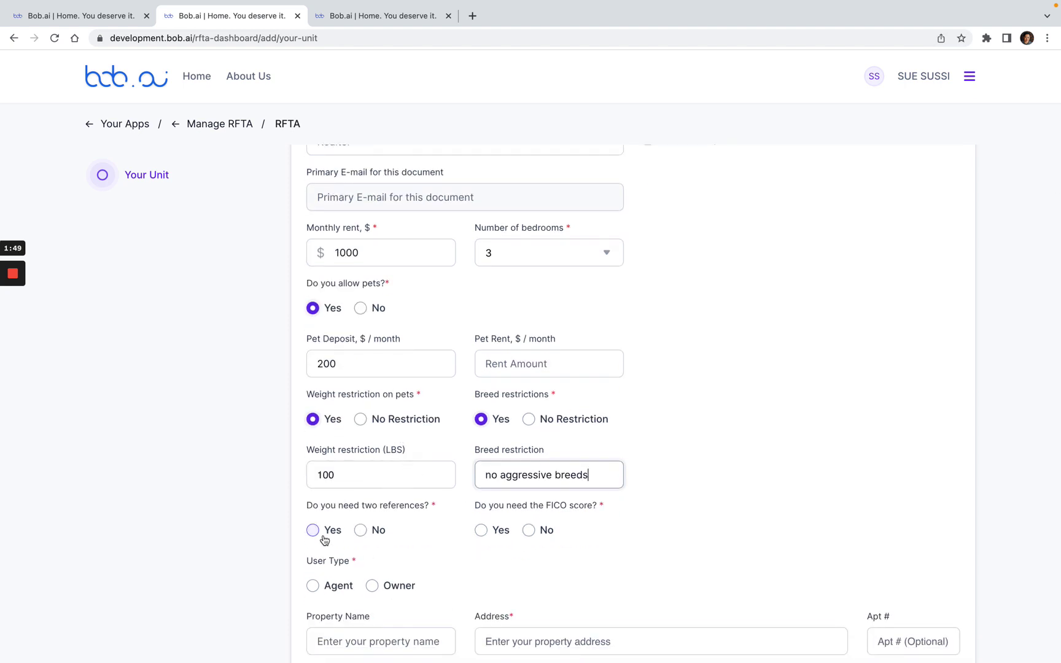
pyautogui.click(315, 532)
pyautogui.click(361, 532)
pyautogui.click(548, 531)
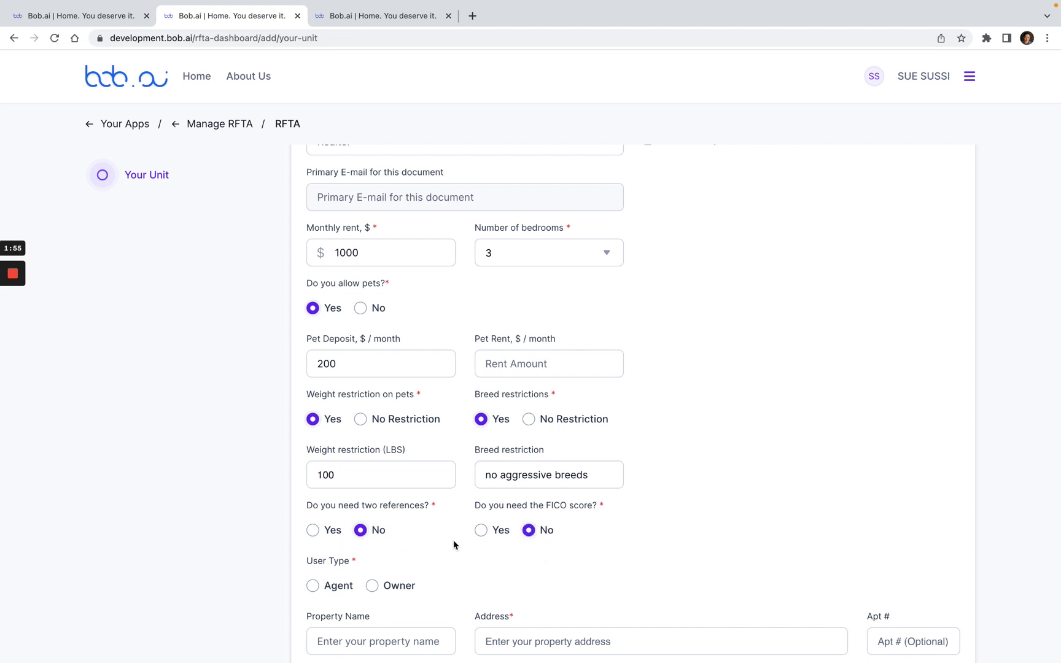
pyautogui.scroll(-2, 421, 540)
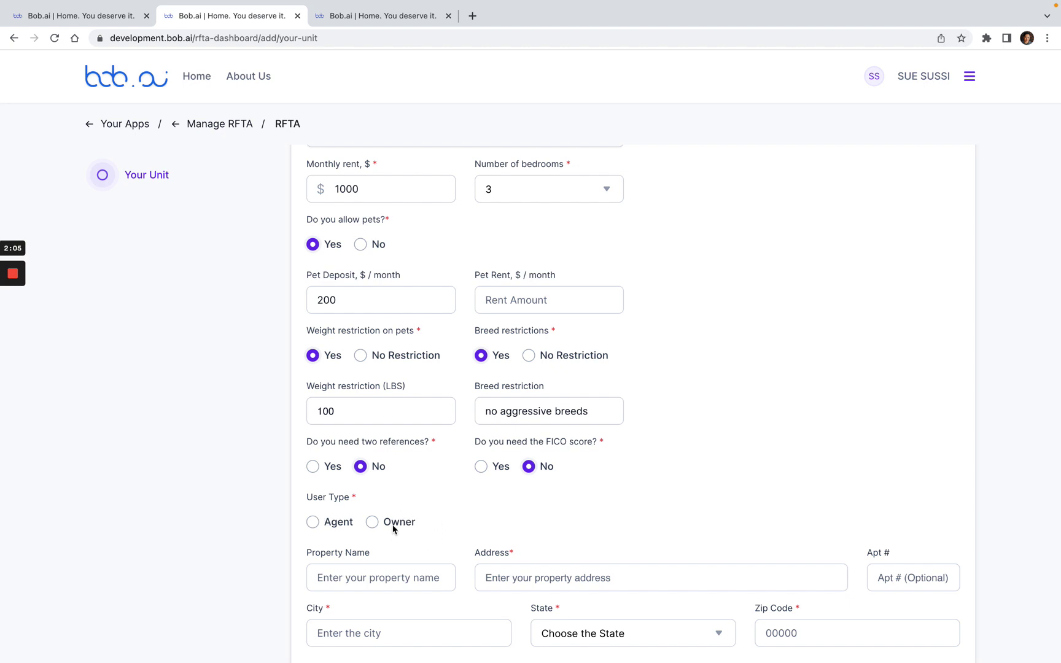
pyautogui.click(373, 522)
pyautogui.scroll(-3, 556, 507)
pyautogui.click(516, 483)
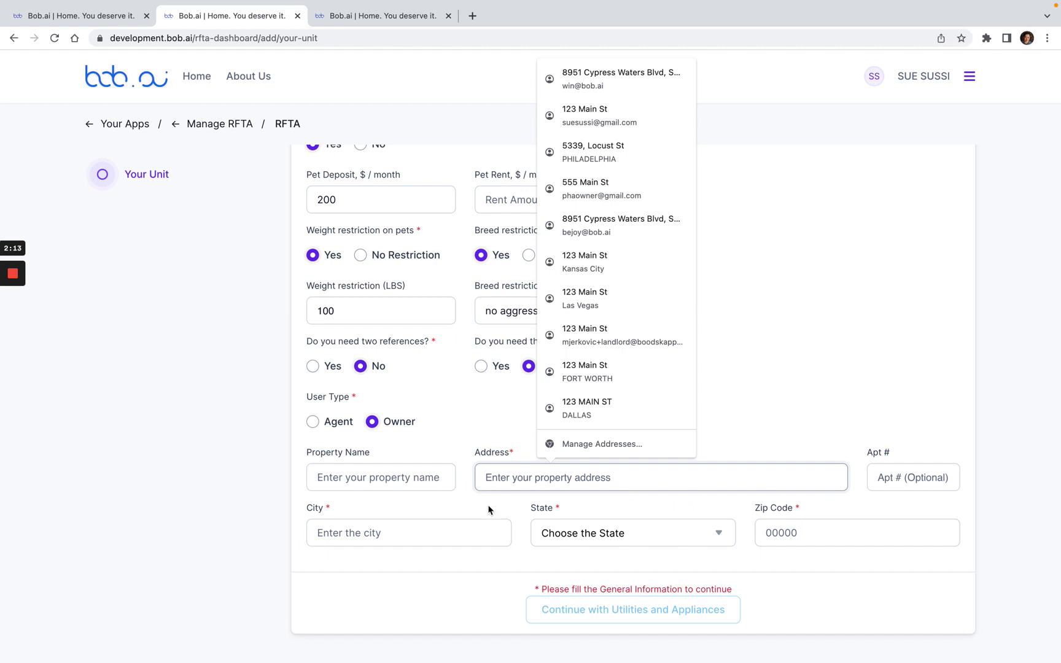
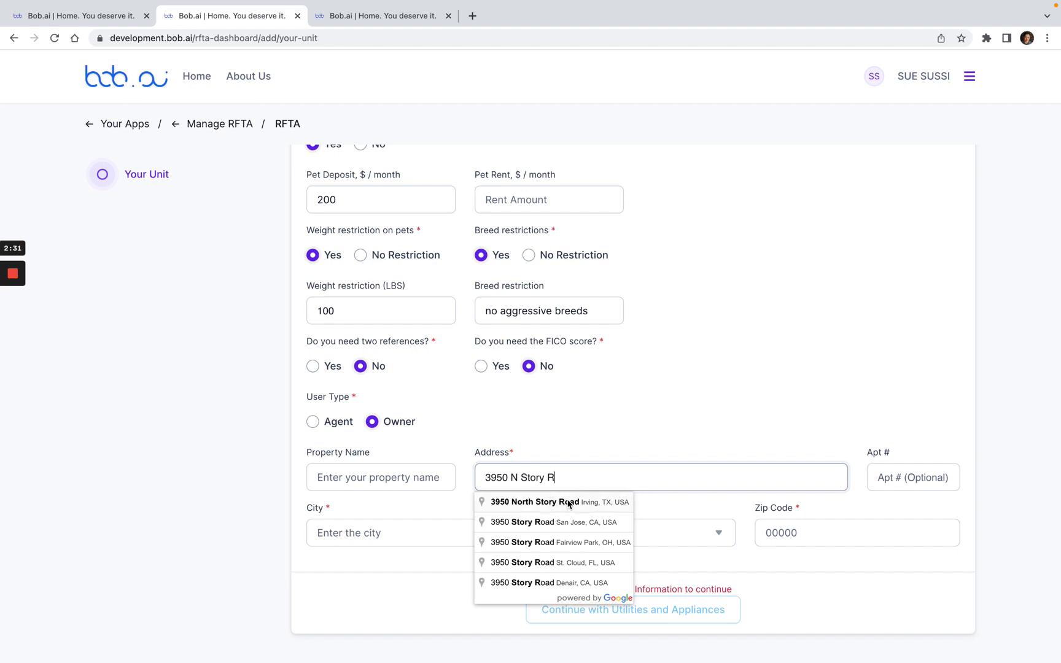
pyautogui.click(600, 500)
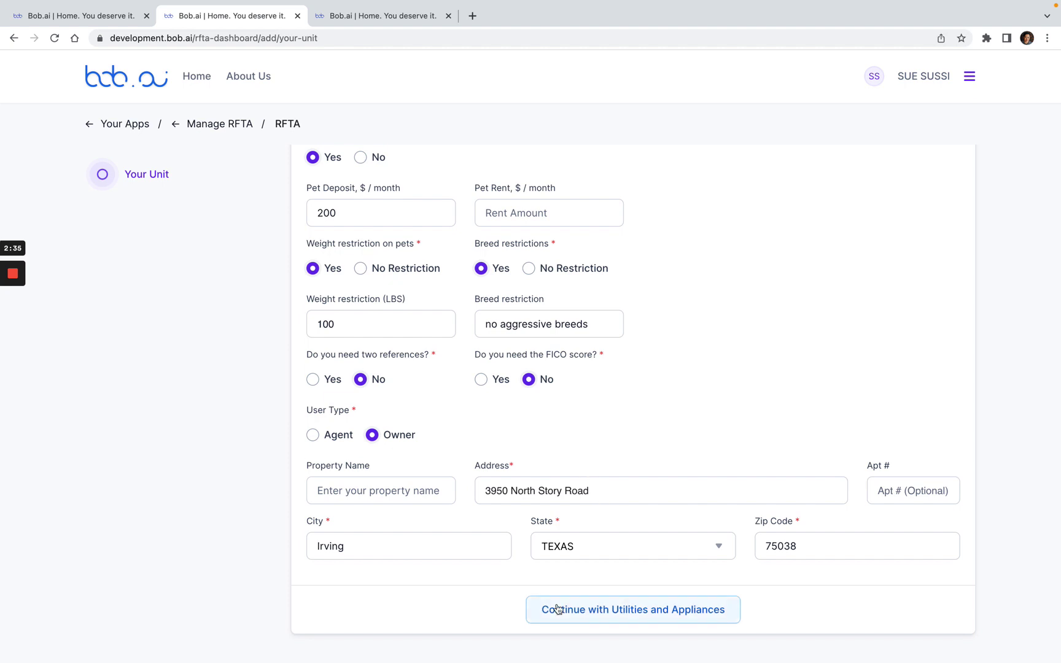
pyautogui.click(593, 491)
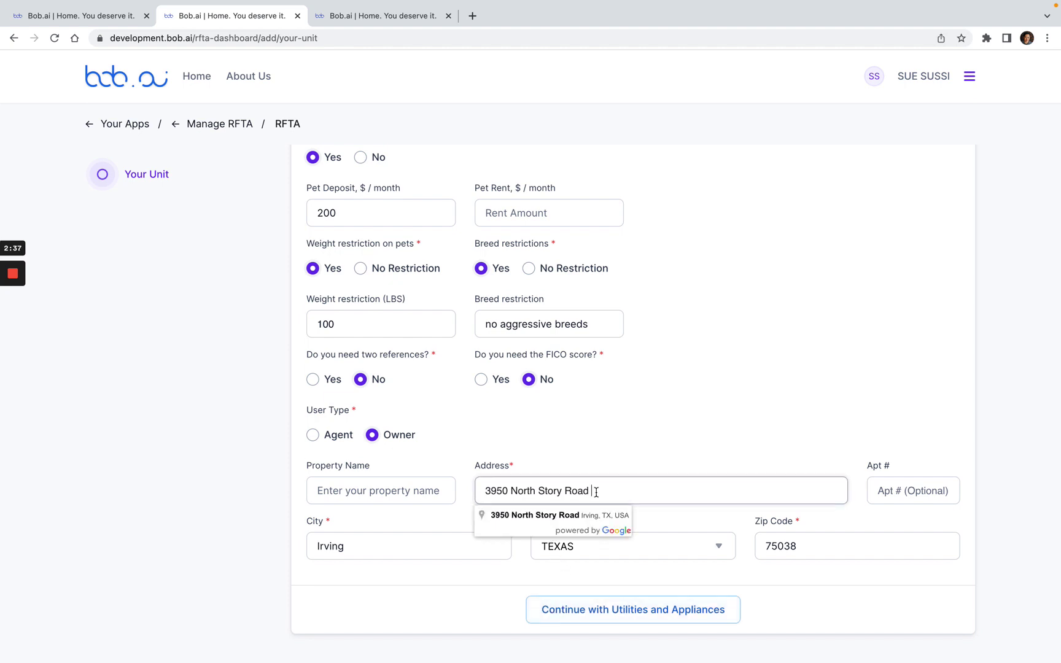
pyautogui.click(570, 515)
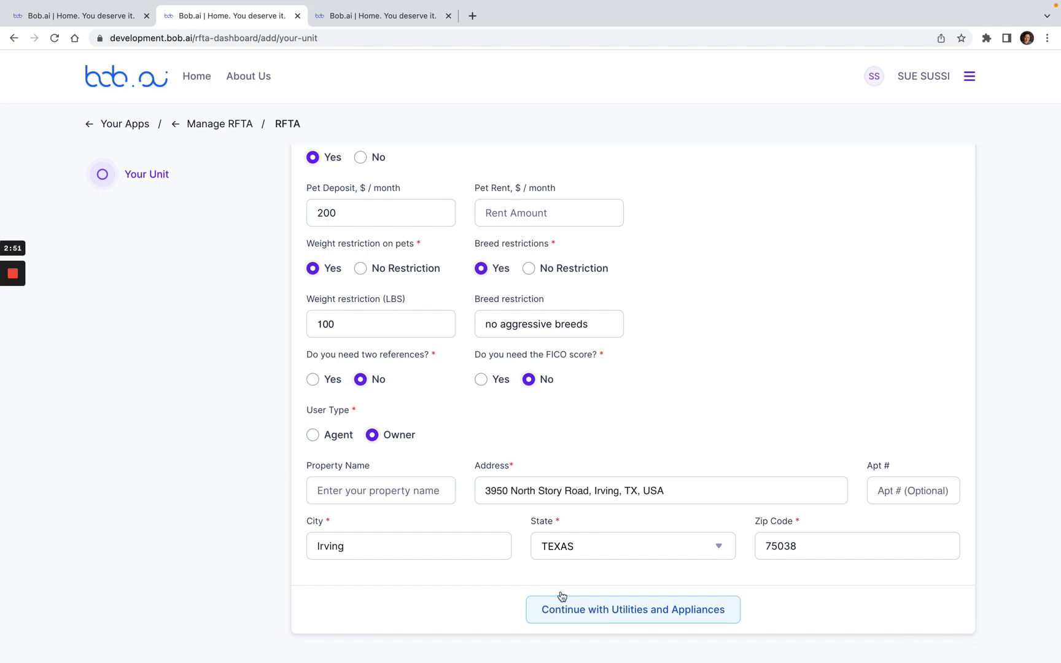
# Step: Review the filled Your Unit form and submit it to reach Utilities and Appliances
pyautogui.scroll(5, 477, 565)
pyautogui.scroll(5, 477, 564)
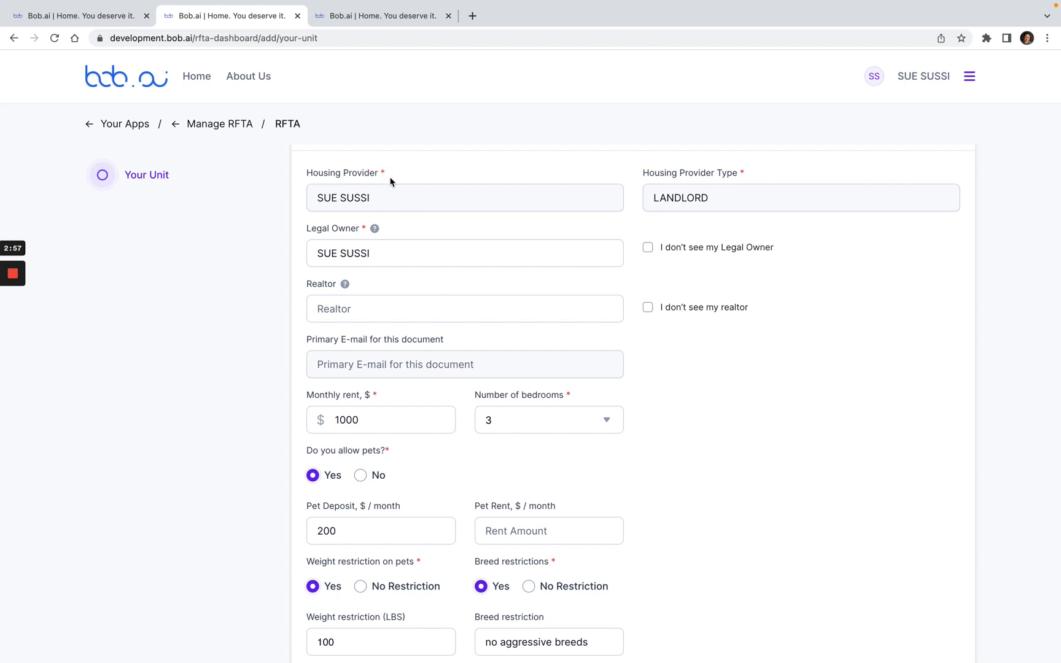
pyautogui.scroll(-2, 515, 304)
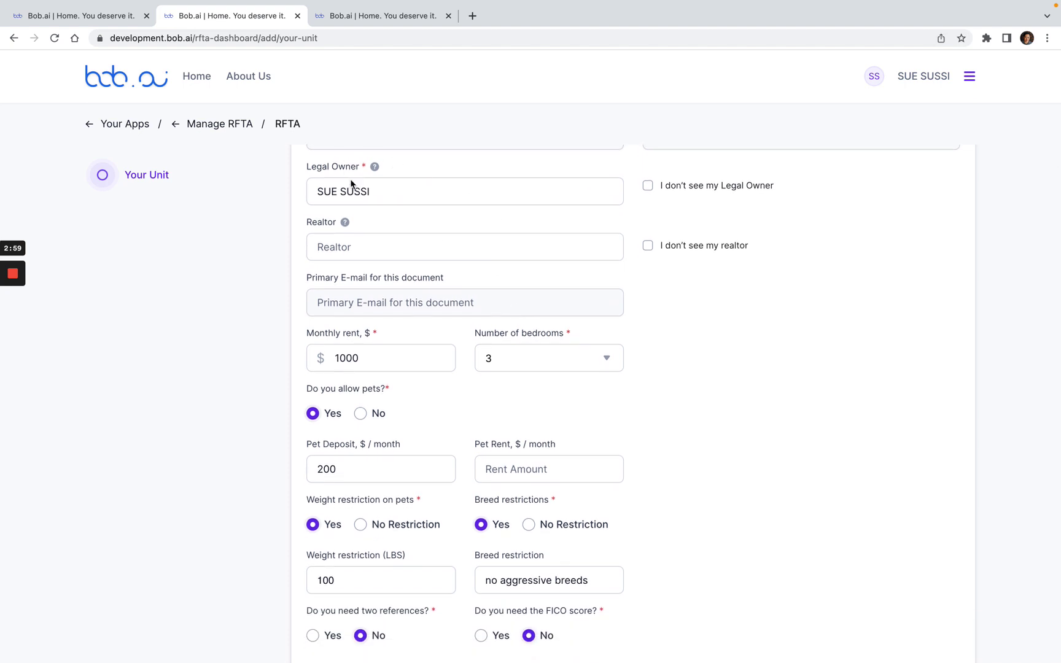
pyautogui.scroll(-2, 423, 281)
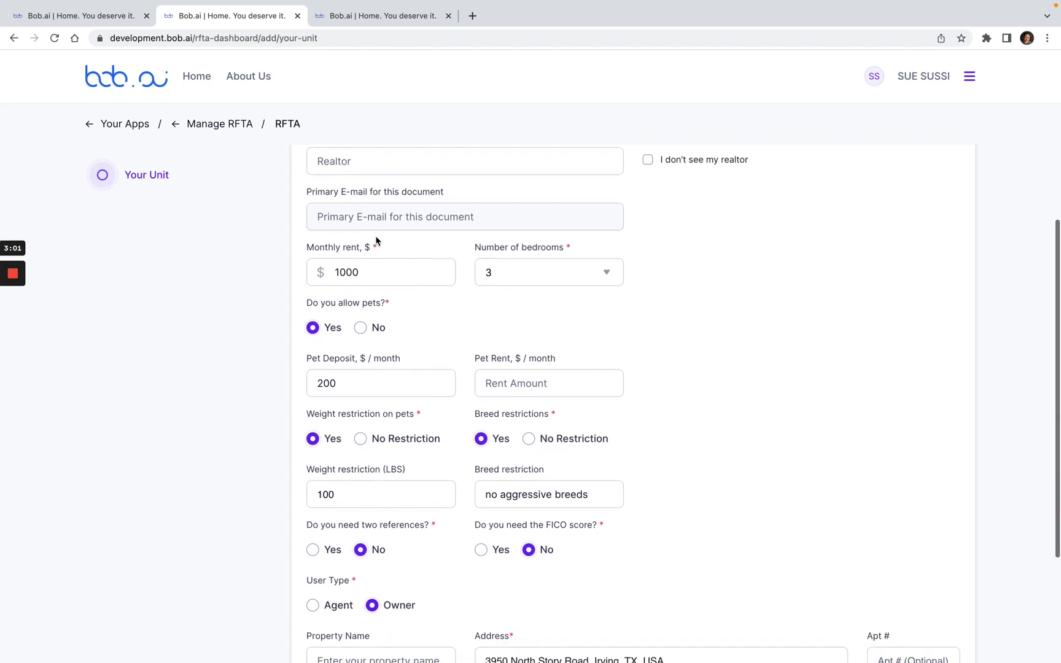
pyautogui.scroll(-2, 527, 320)
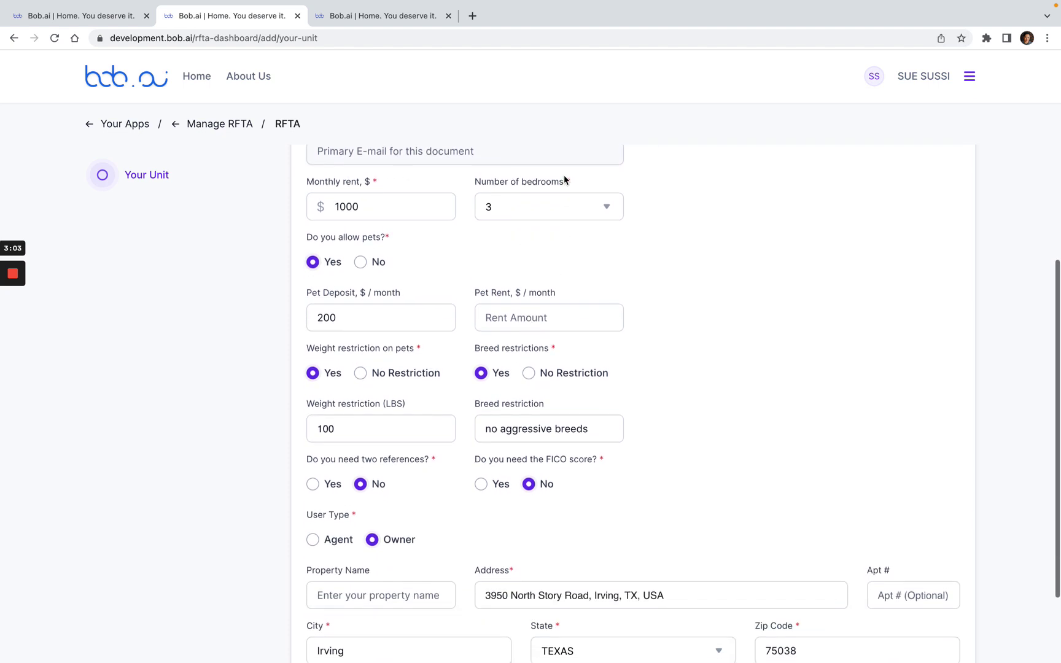
pyautogui.scroll(-3, 476, 257)
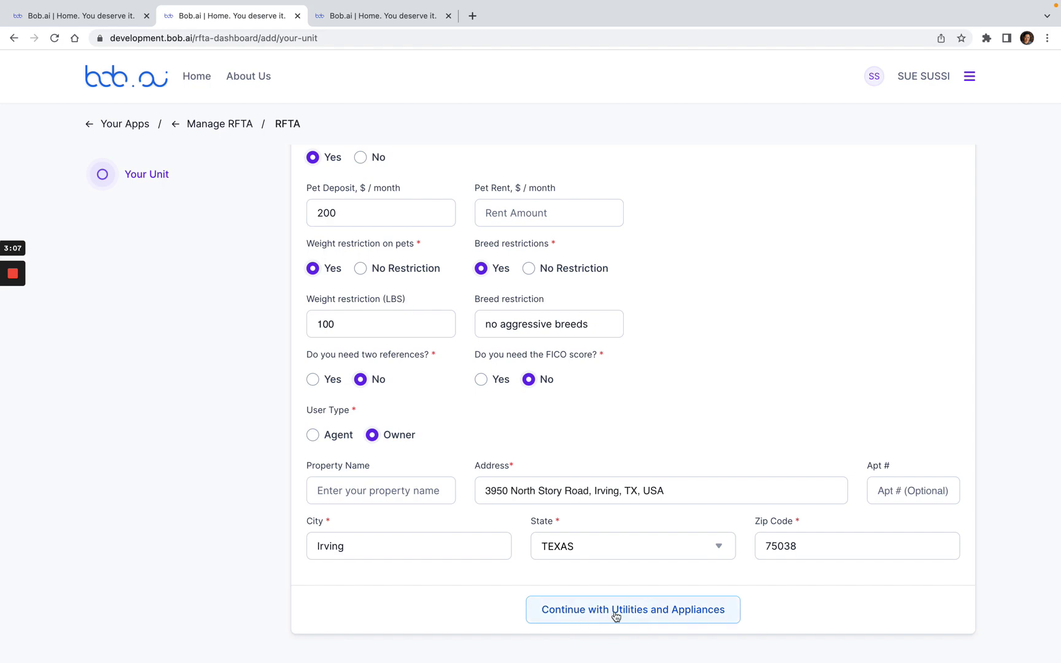
pyautogui.click(578, 620)
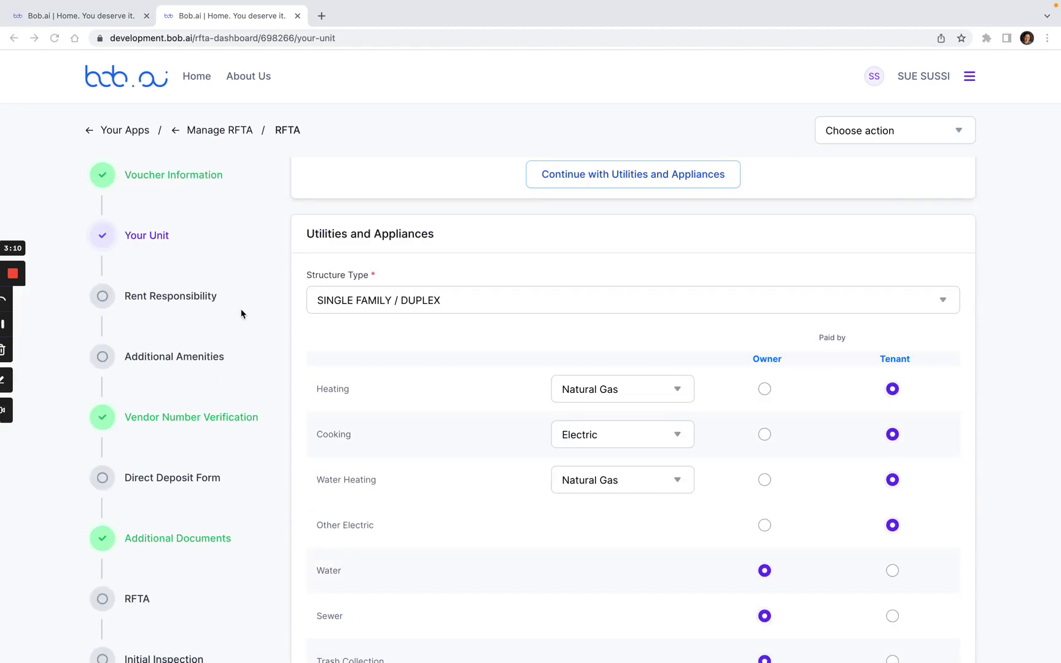
pyautogui.scroll(-1, 476, 384)
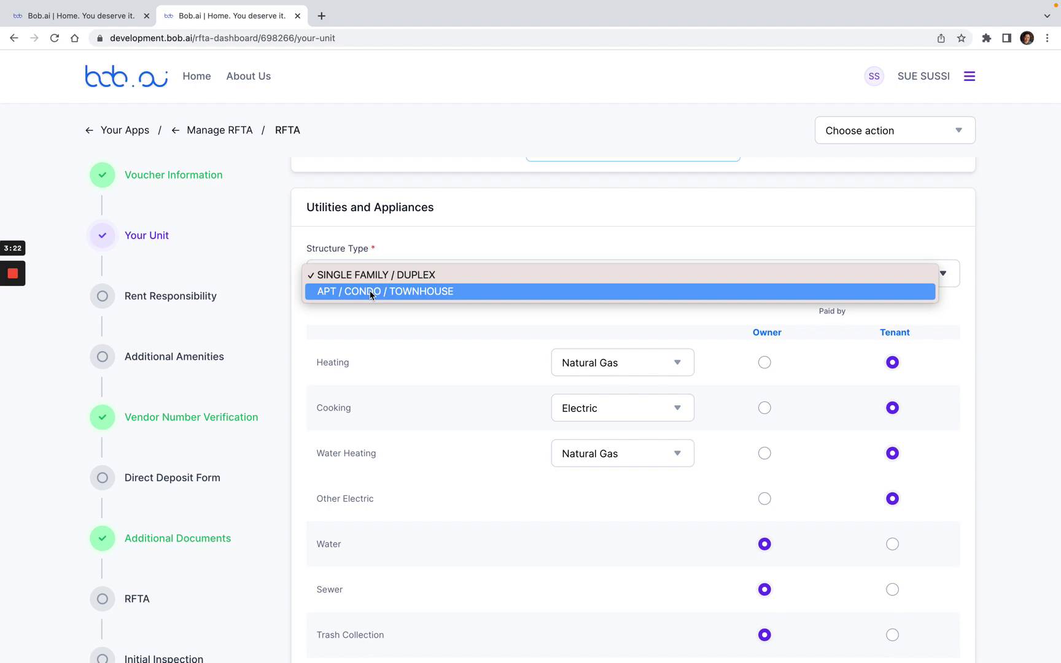
pyautogui.click(371, 293)
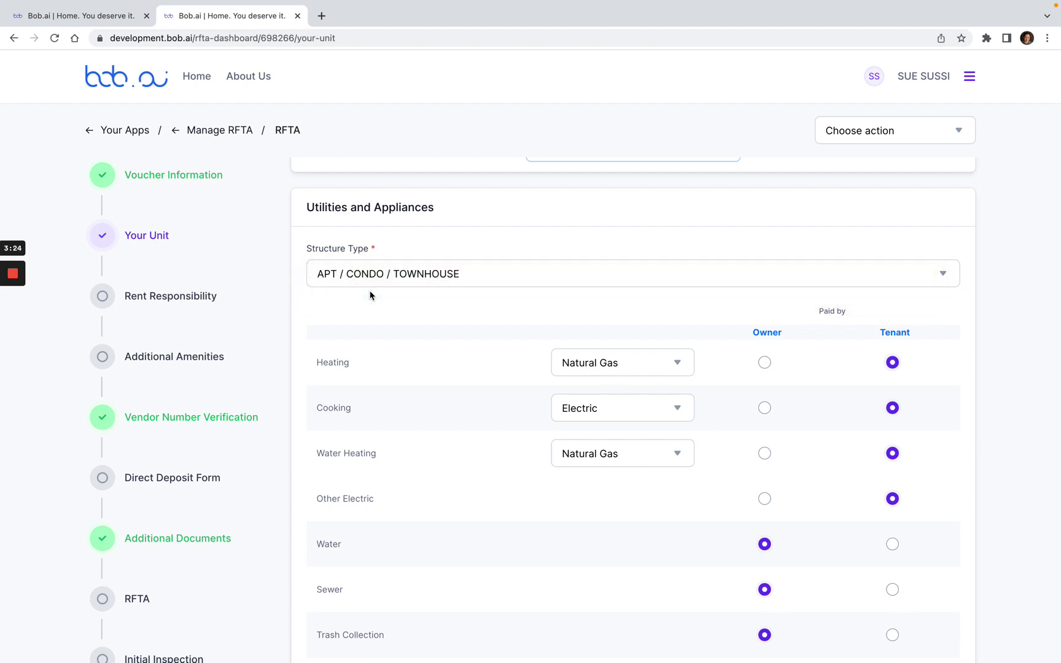
pyautogui.click(372, 276)
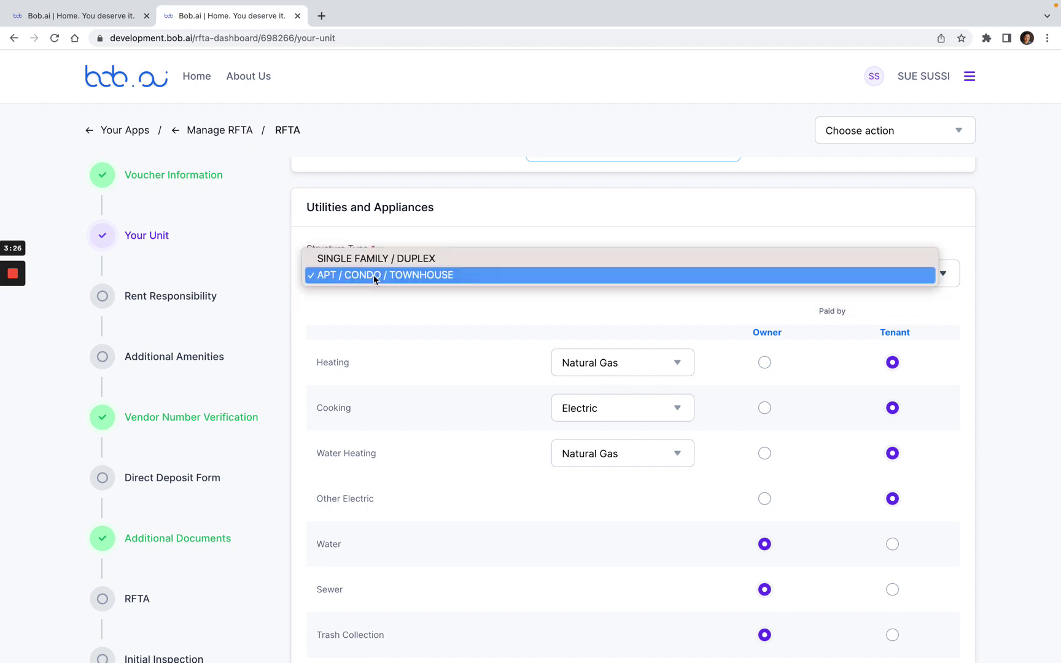
pyautogui.click(374, 260)
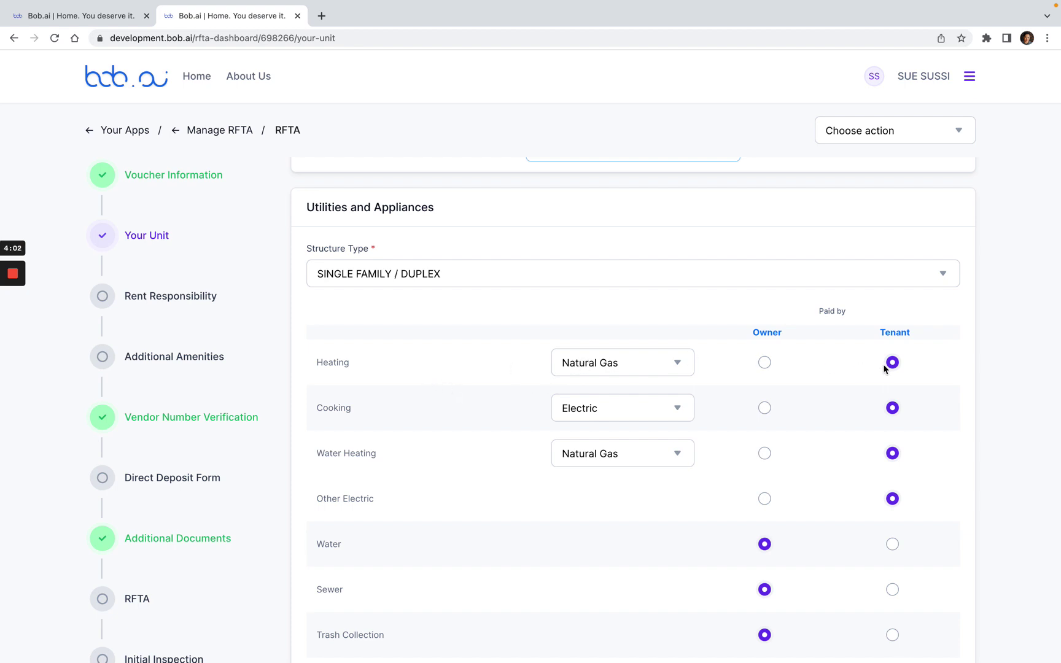
# Step: Go through the Utilities and Appliances table and save it to reach Rent Responsibility
pyautogui.scroll(-3, 885, 367)
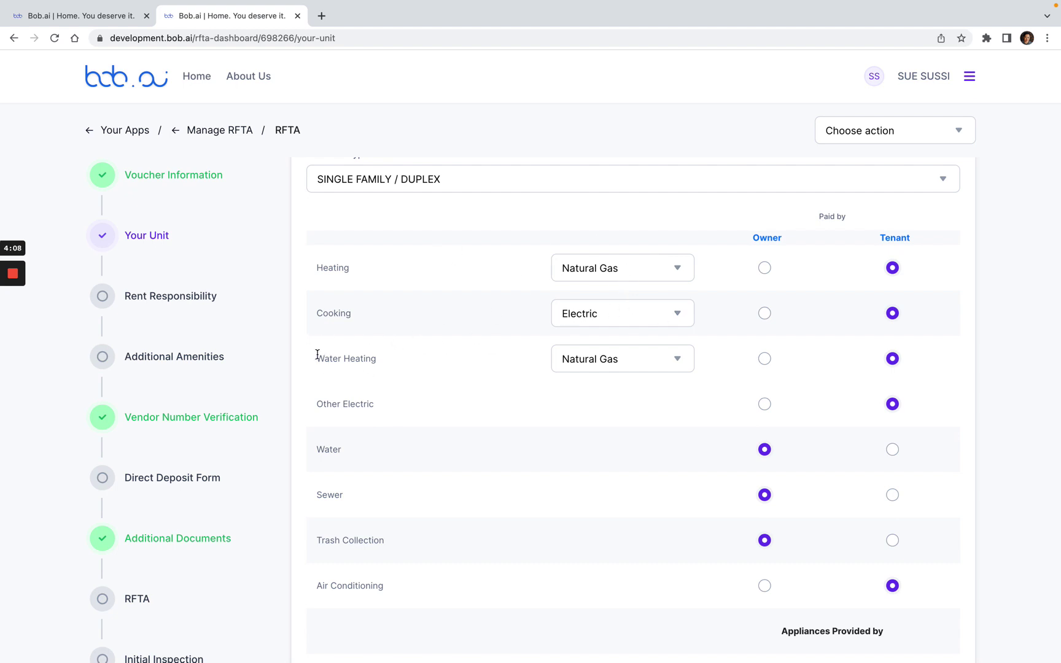
pyautogui.scroll(-2, 428, 393)
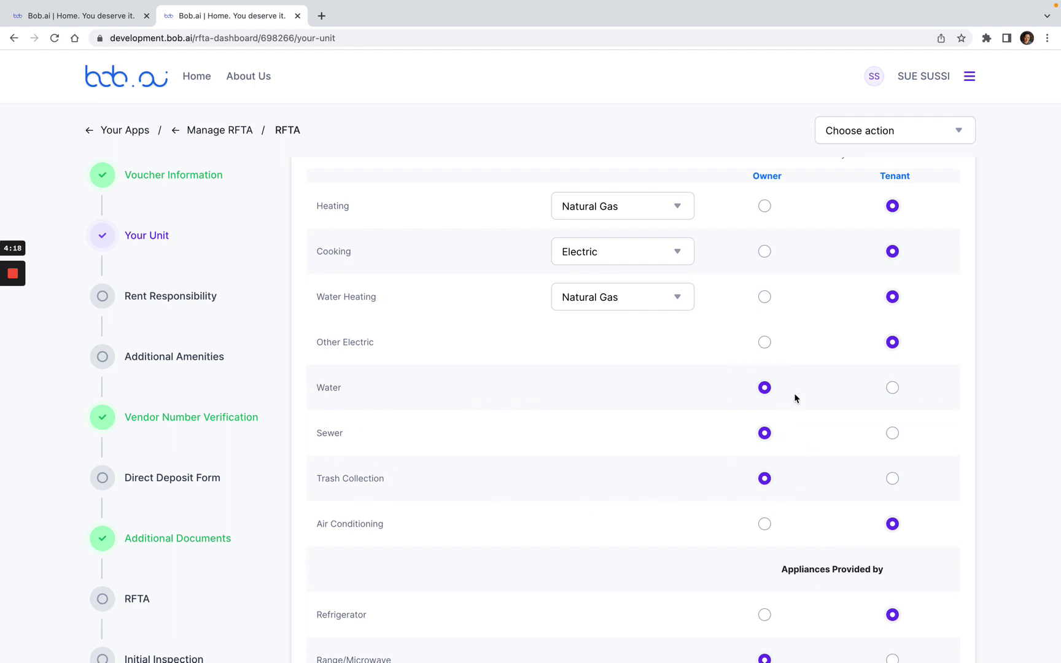
pyautogui.scroll(-4, 847, 452)
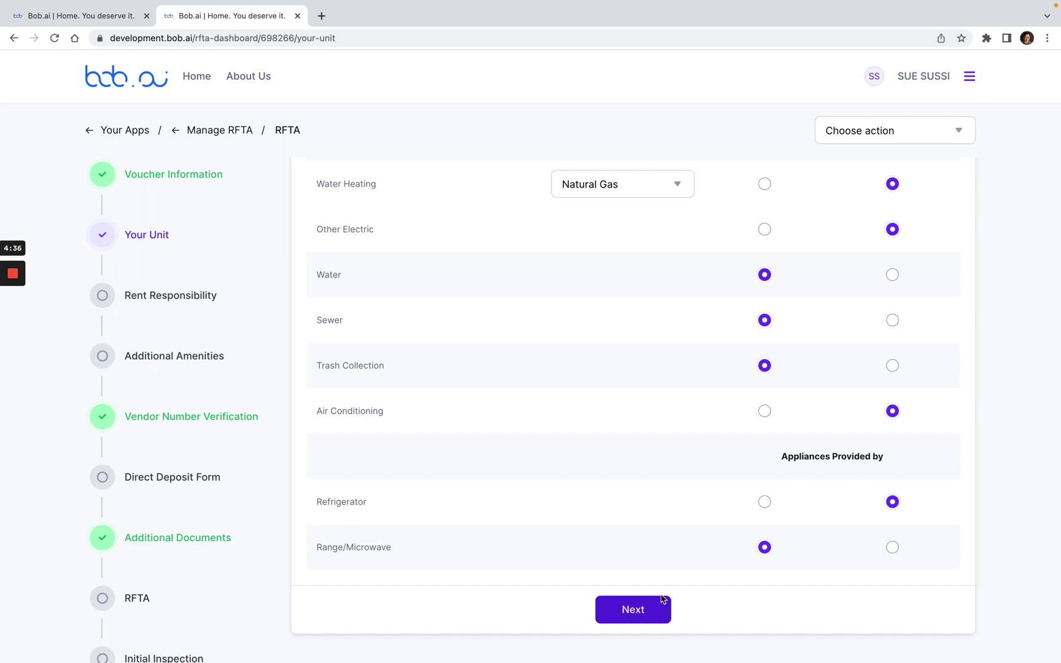
pyautogui.click(638, 611)
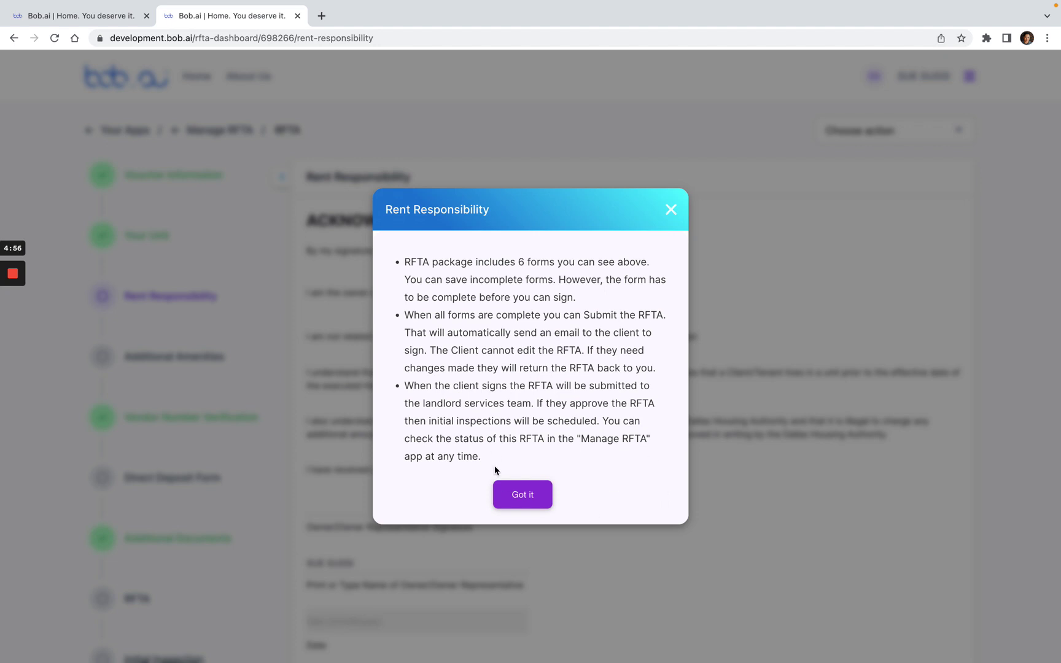
# Step: Dismiss the Rent Responsibility notice and agree to e-sign the acknowledgment form
pyautogui.click(537, 493)
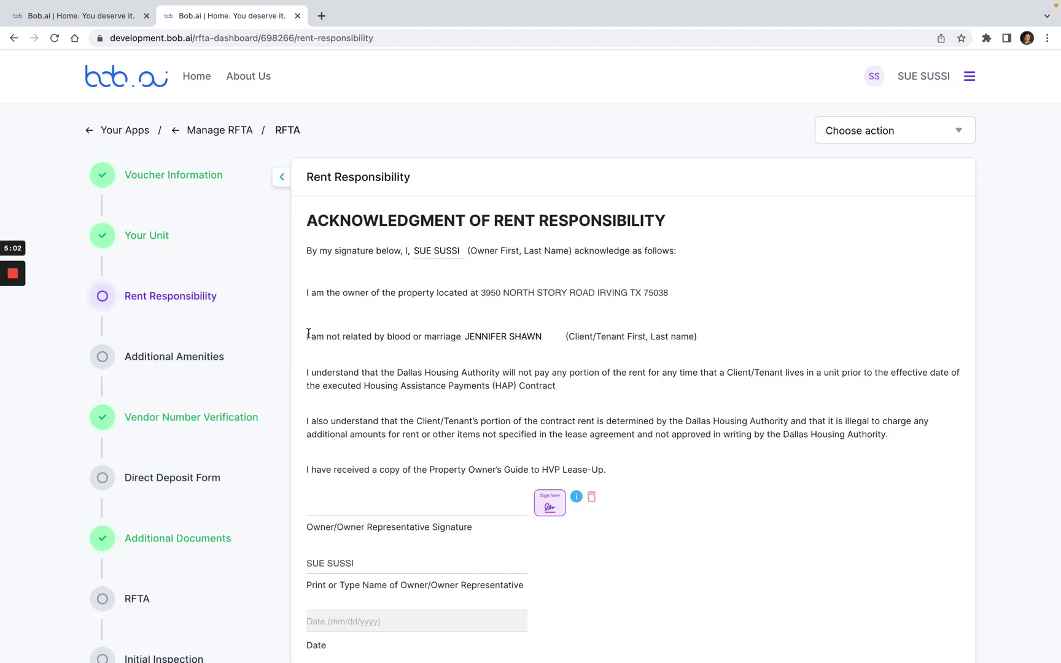
pyautogui.moveTo(309, 333); pyautogui.dragTo(535, 348)
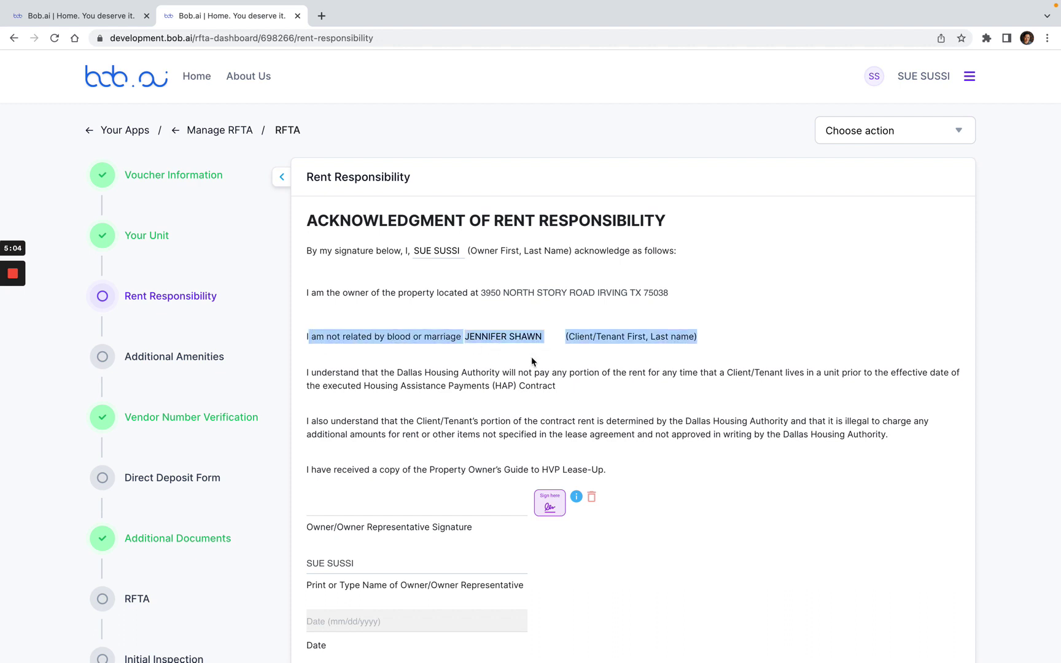
pyautogui.click(533, 362)
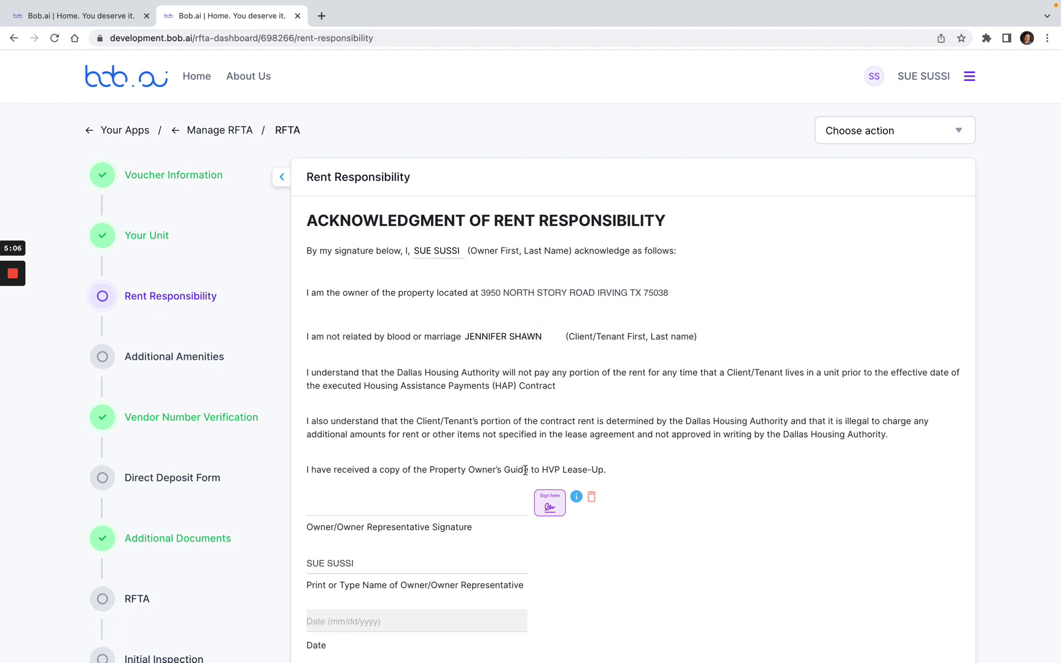
pyautogui.click(551, 507)
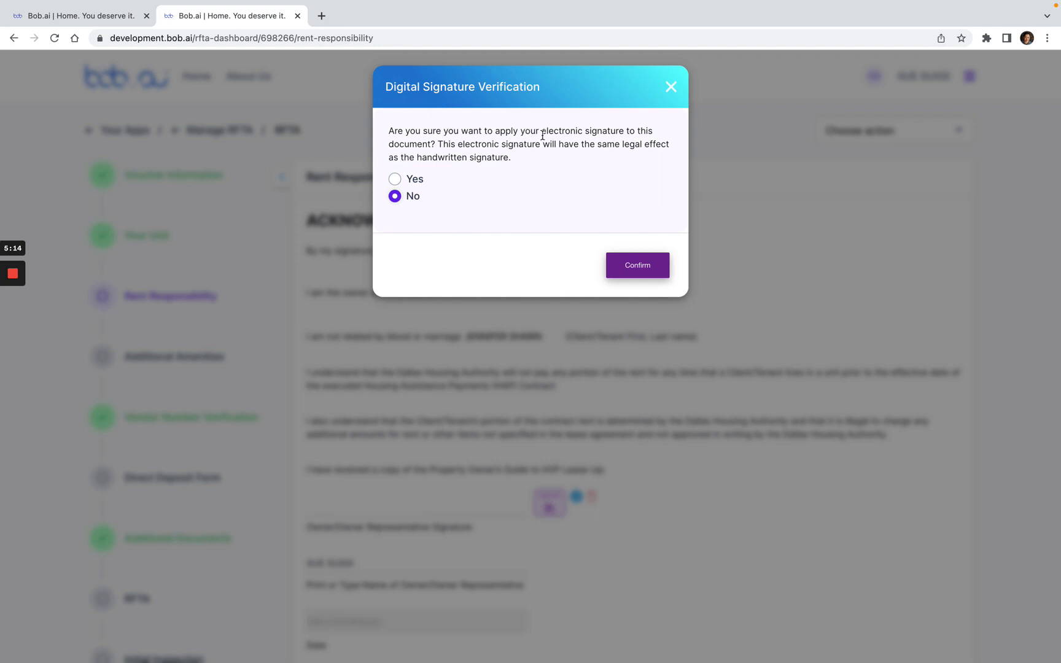
pyautogui.click(398, 180)
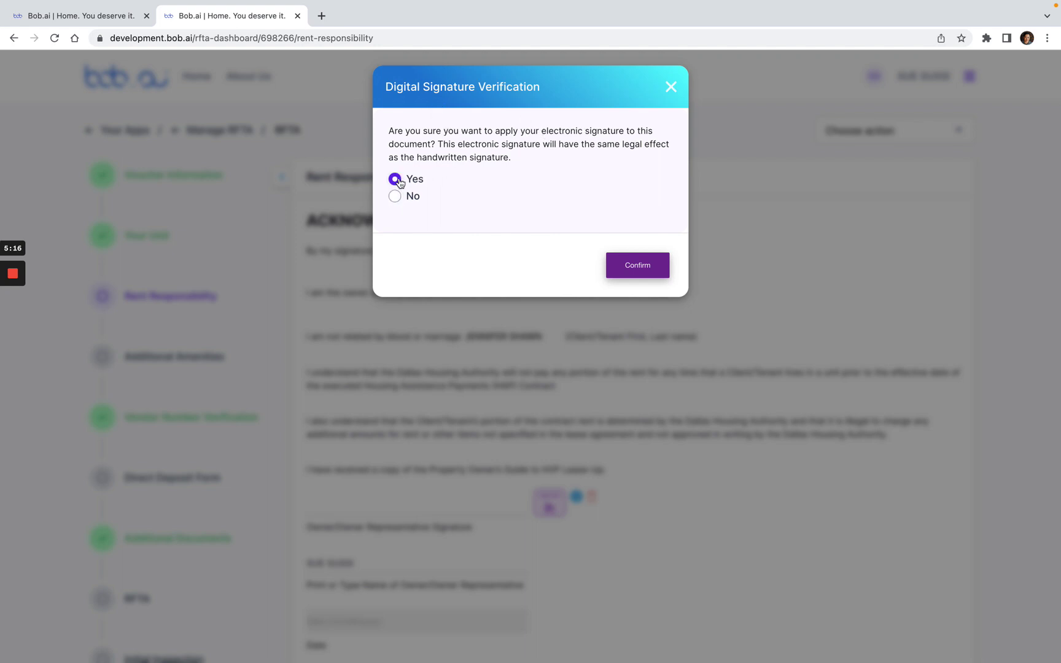
pyautogui.click(637, 267)
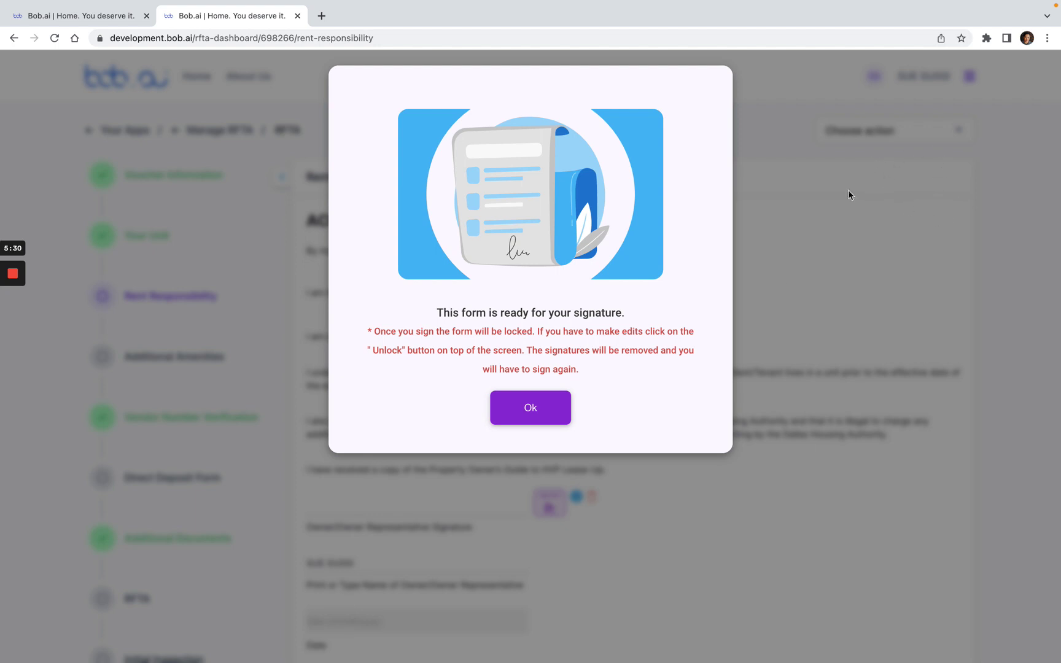
pyautogui.click(541, 418)
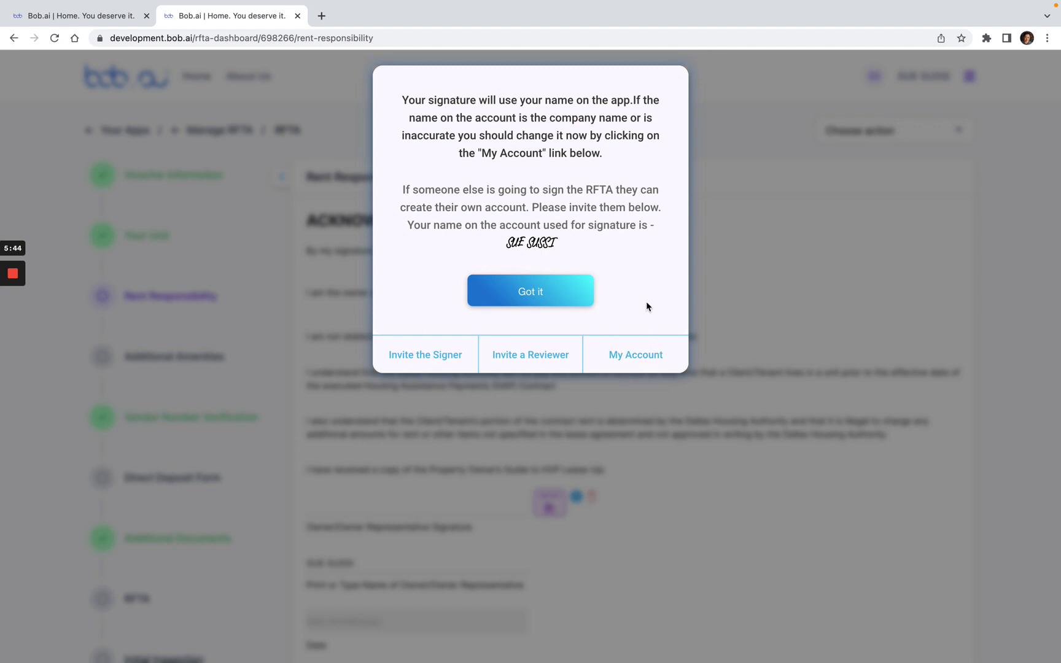
# Step: Apply the account-name signature and save the signed Rent Responsibility acknowledgment
pyautogui.click(532, 295)
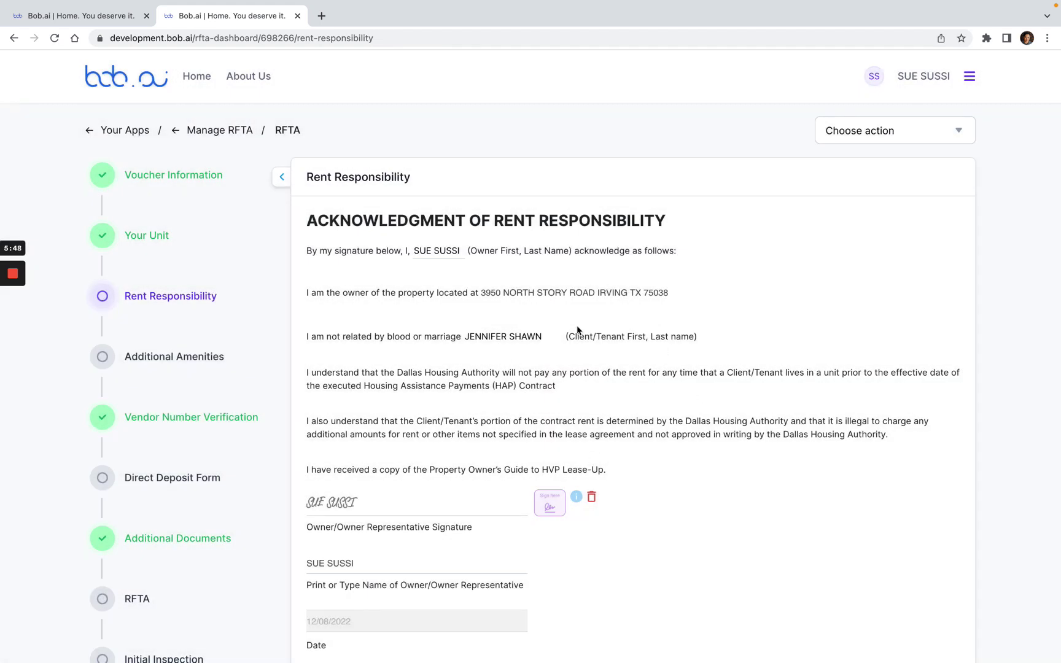
pyautogui.scroll(-3, 577, 330)
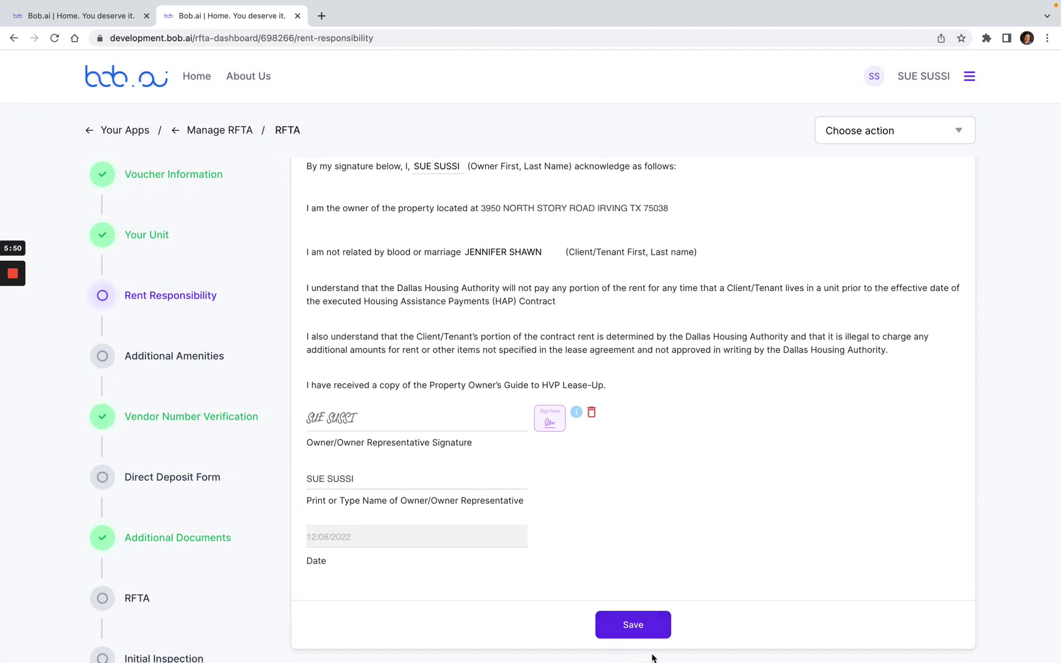
pyautogui.click(641, 630)
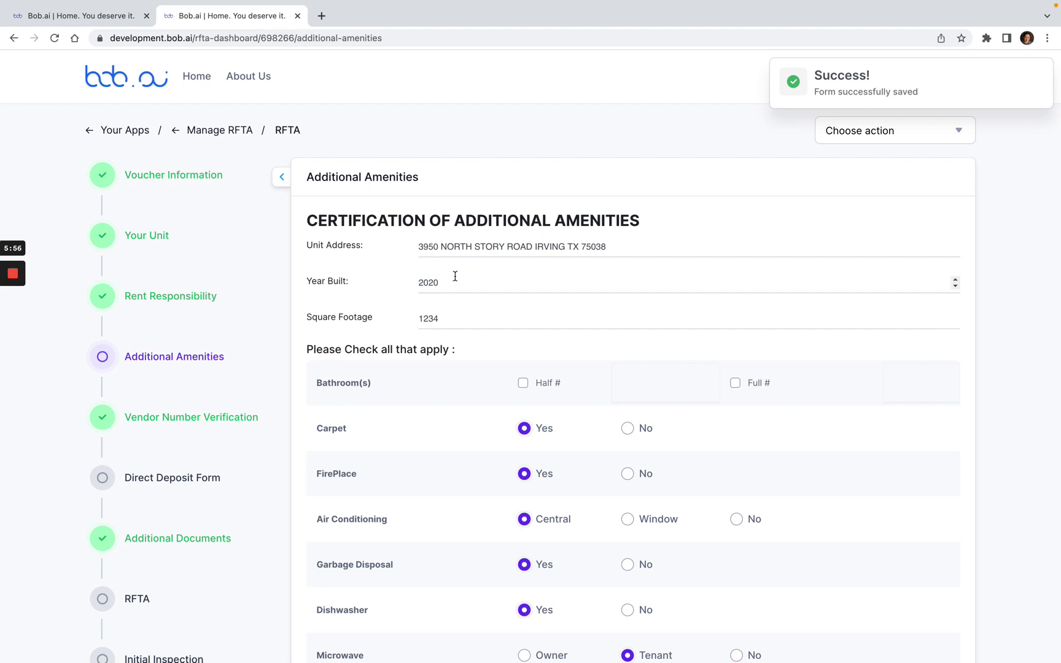
# Step: Set the number of full bathrooms to 1 on the amenities certification
pyautogui.moveTo(429, 247); pyautogui.dragTo(544, 247)
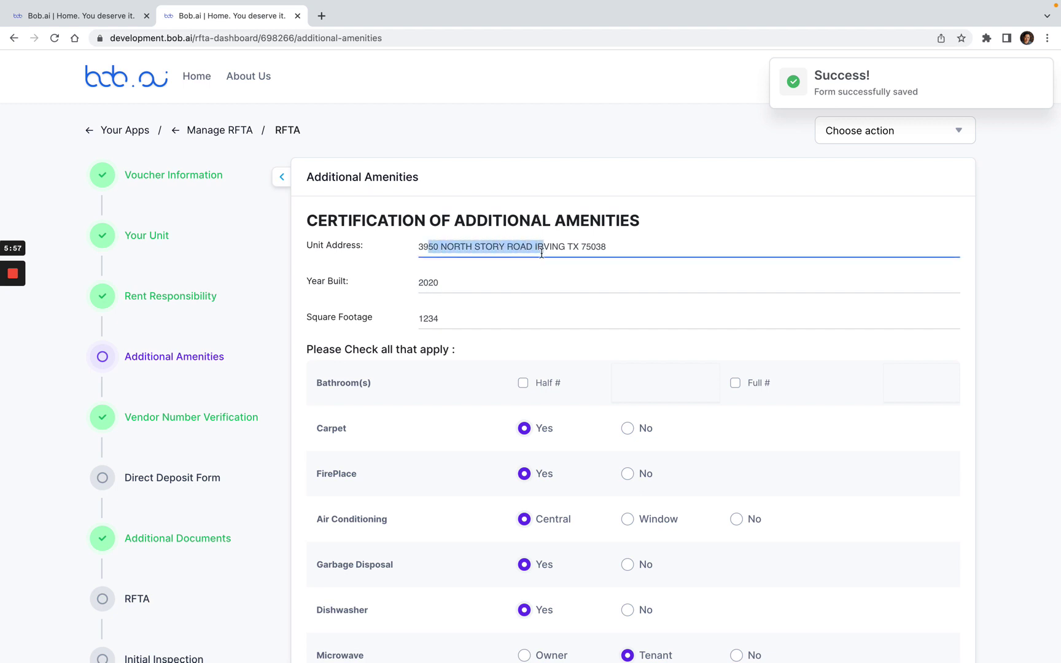
pyautogui.click(499, 267)
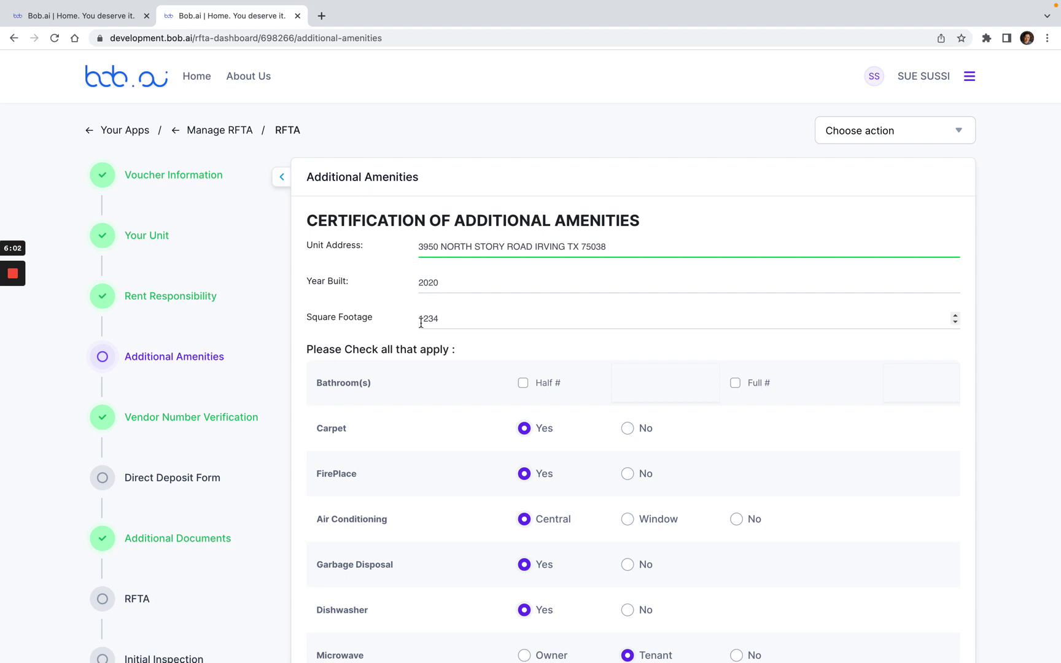
pyautogui.moveTo(420, 317); pyautogui.dragTo(457, 316)
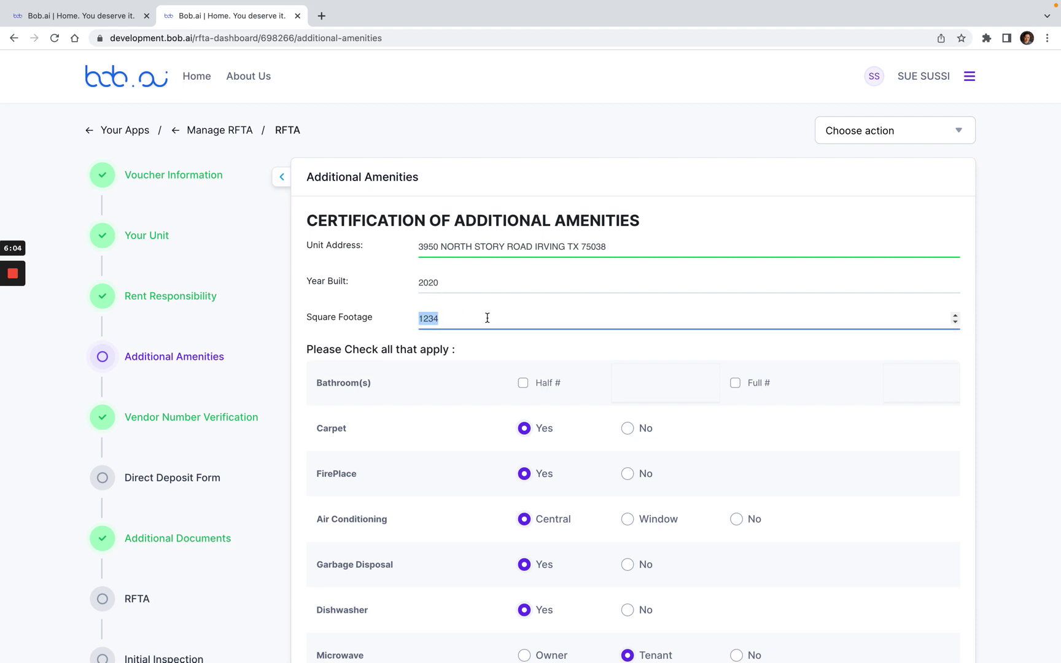
pyautogui.click(487, 318)
pyautogui.click(735, 384)
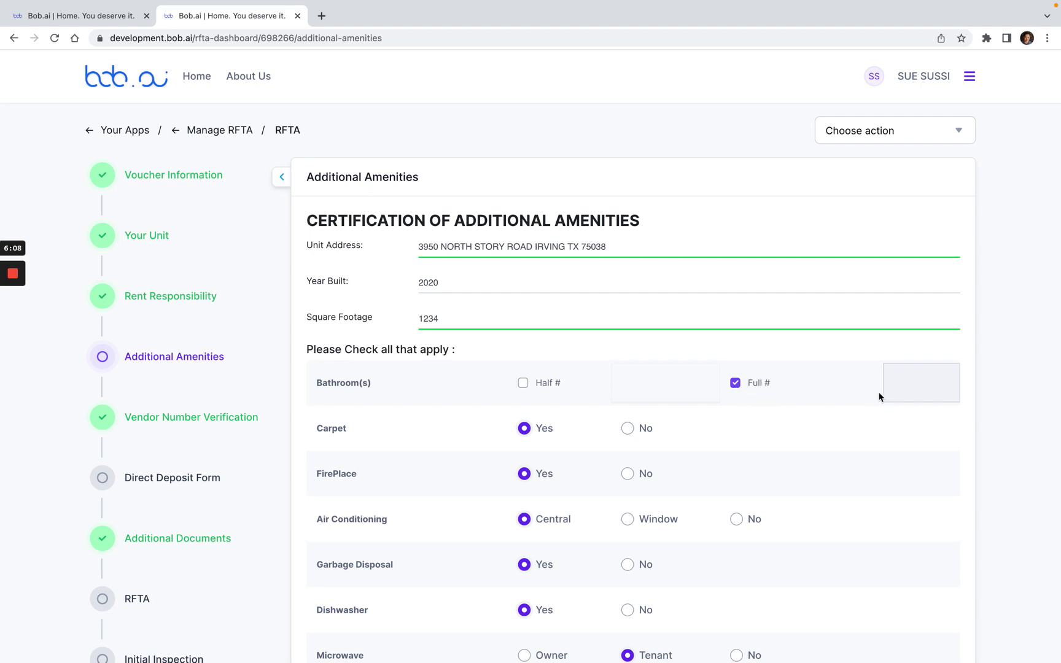
pyautogui.click(913, 388)
pyautogui.click(900, 450)
# Step: Review the remaining amenity rows, including carport, central heating and detectors
pyautogui.scroll(-1, 743, 446)
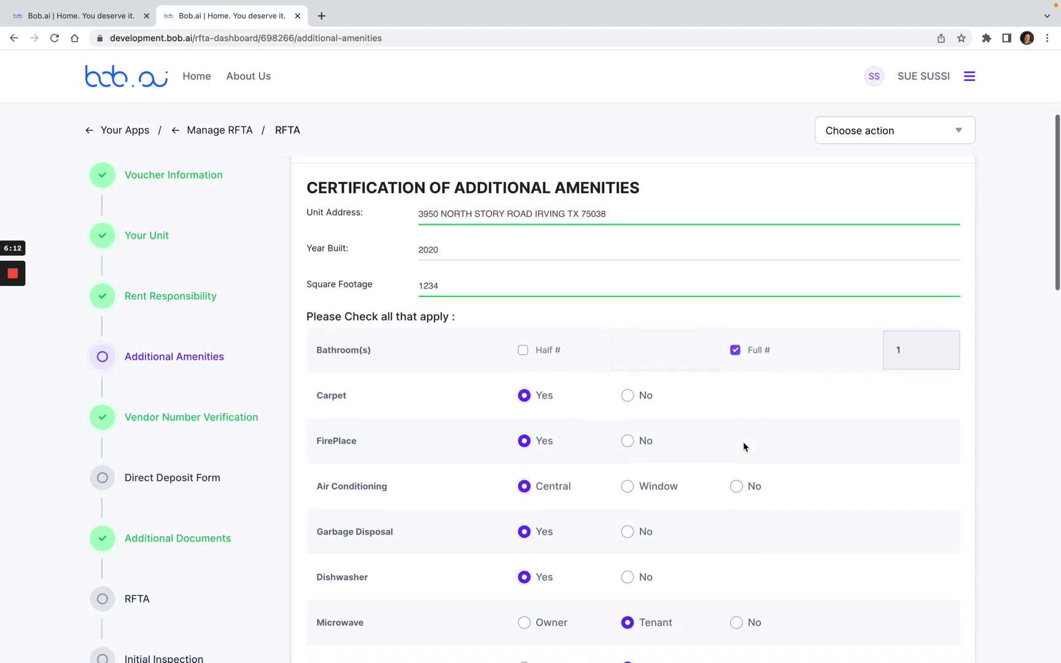
pyautogui.scroll(-2, 488, 411)
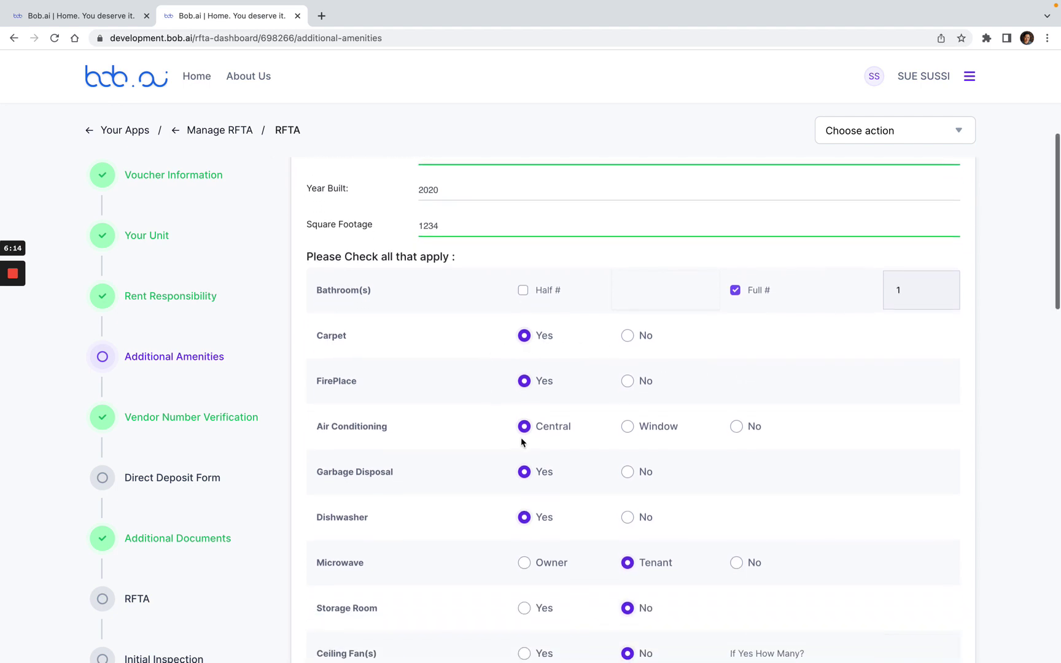
pyautogui.scroll(-2, 609, 474)
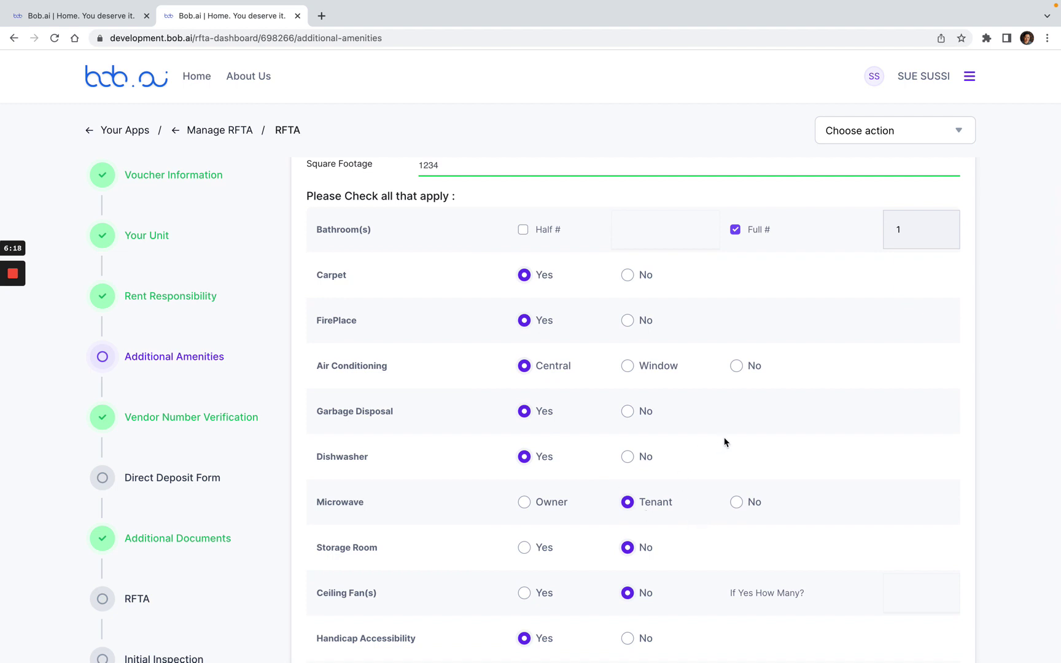
pyautogui.scroll(-4, 722, 441)
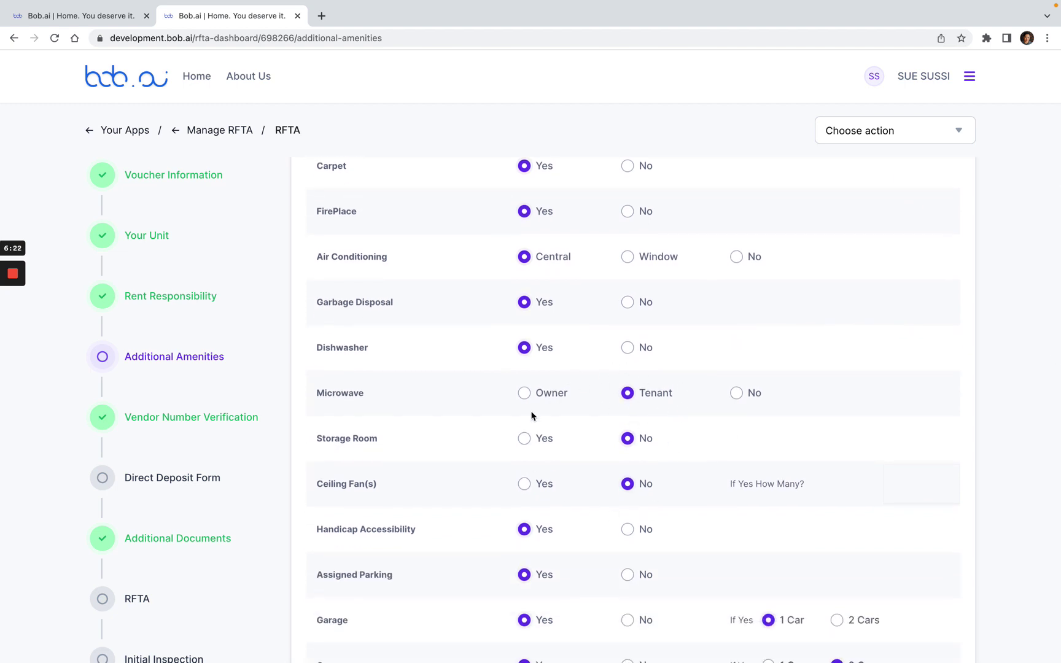
pyautogui.scroll(-3, 734, 368)
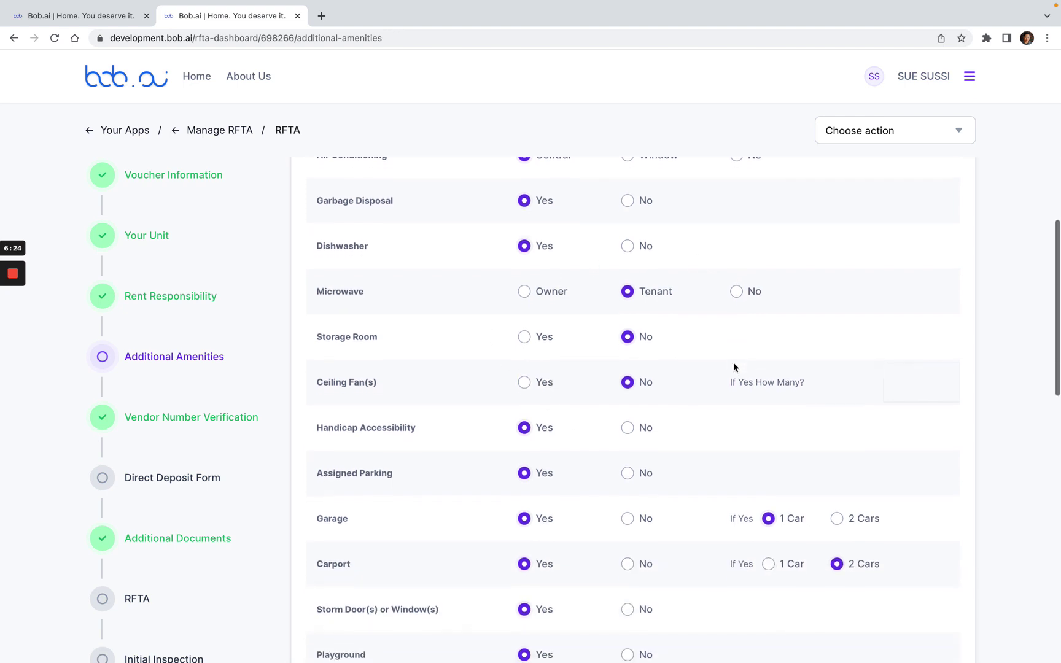
pyautogui.scroll(-3, 592, 423)
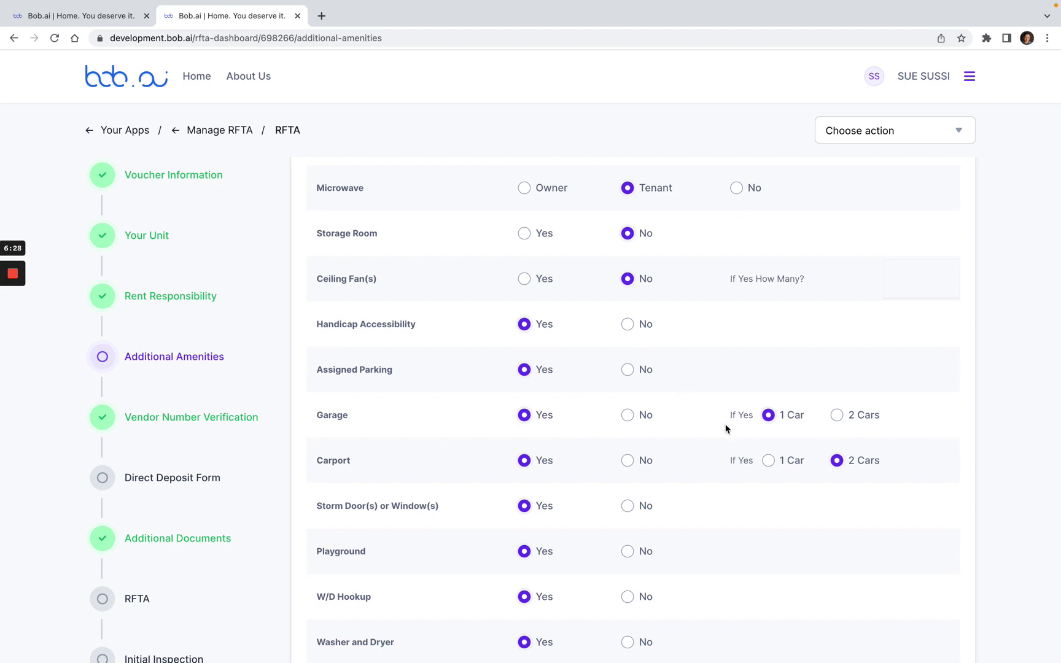
pyautogui.scroll(-2, 726, 428)
pyautogui.scroll(-2, 726, 429)
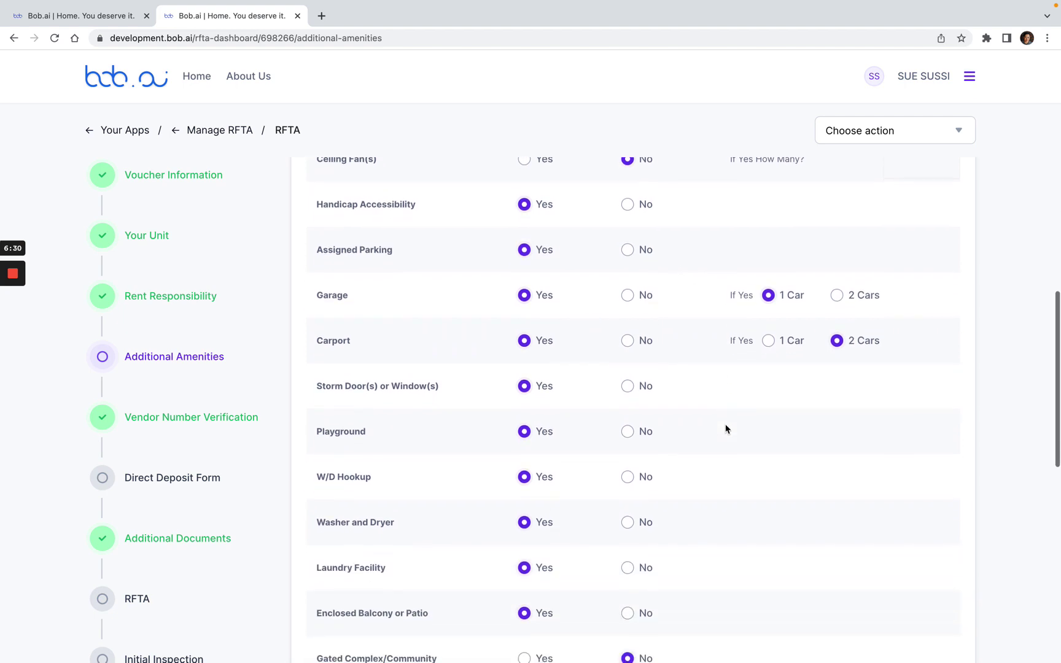
pyautogui.scroll(-4, 668, 388)
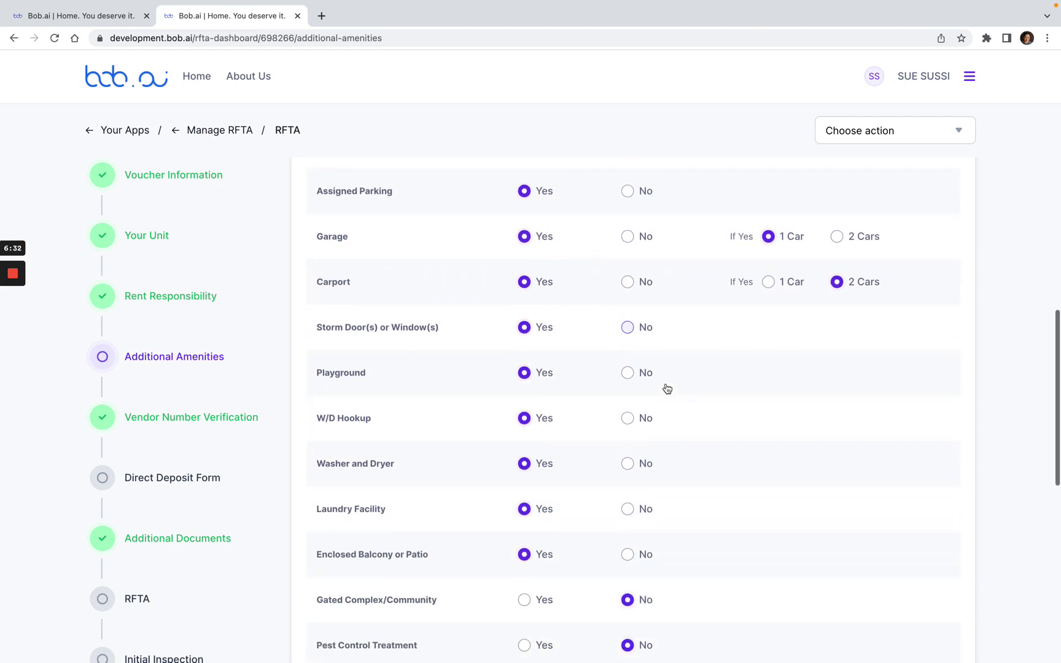
pyautogui.moveTo(12, 327)
pyautogui.scroll(6, 616, 395)
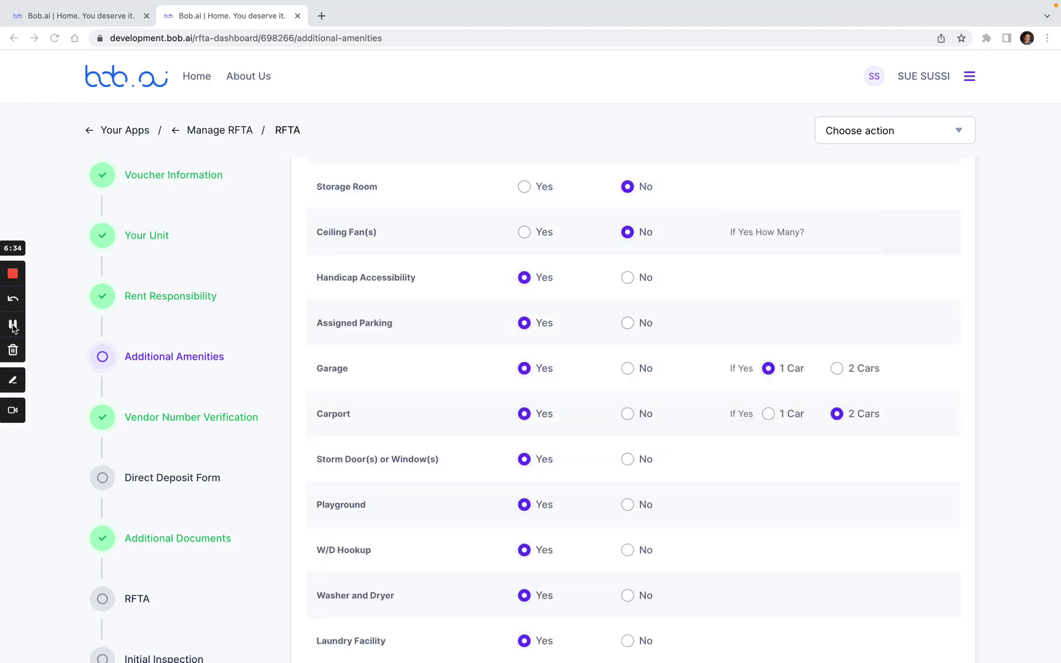
pyautogui.scroll(-5, 617, 395)
pyautogui.scroll(-10, 618, 399)
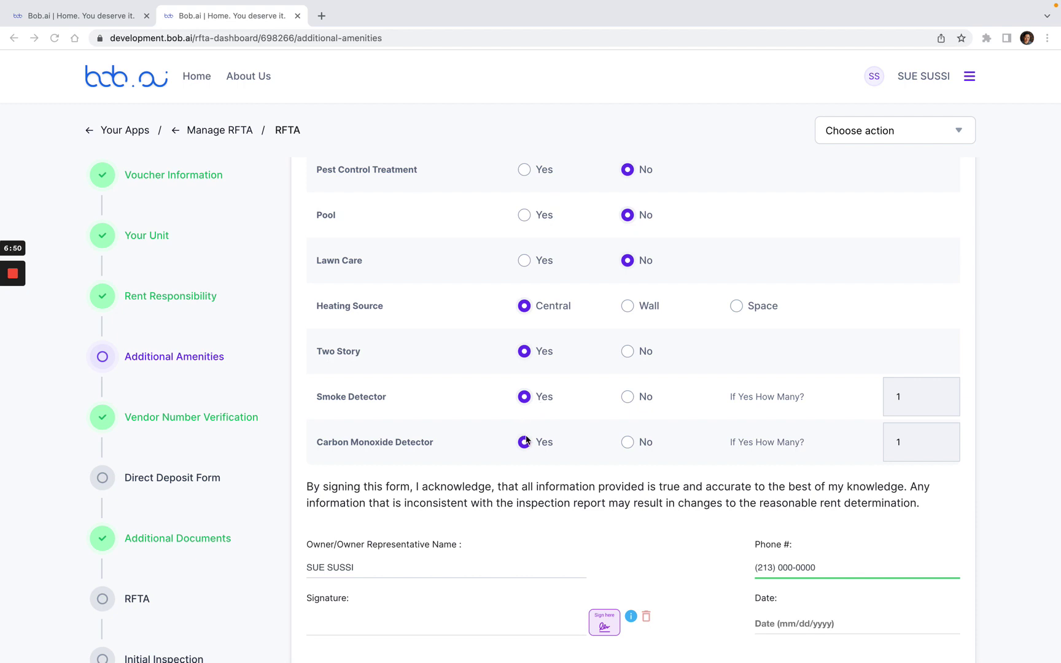
# Step: Apply the electronic signature to the Additional Amenities certification and save it
pyautogui.scroll(-2, 537, 491)
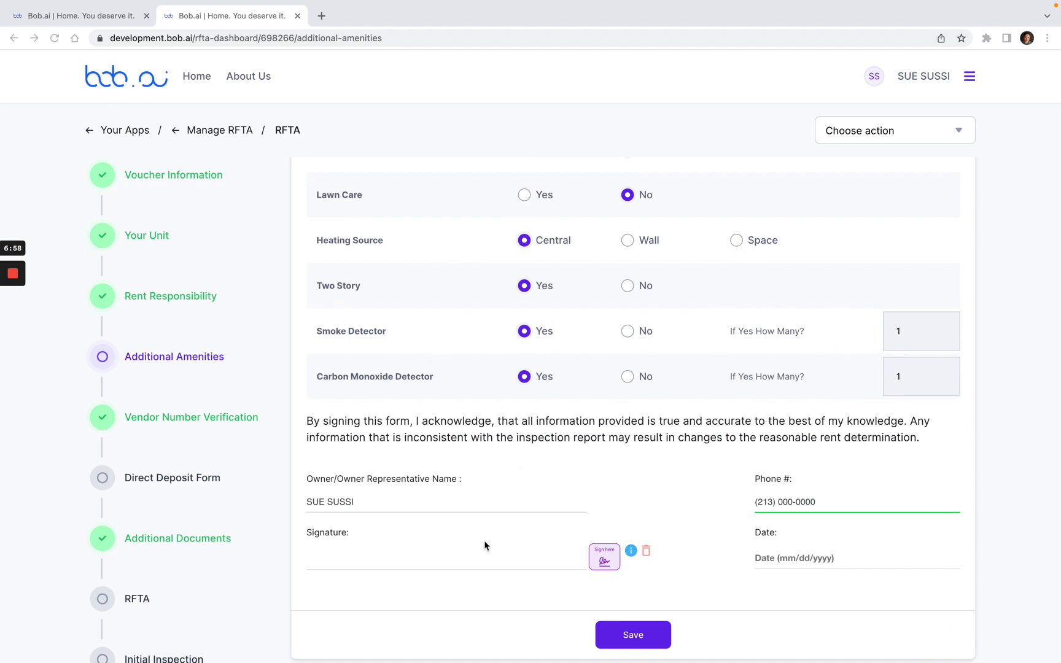
pyautogui.scroll(-1, 609, 468)
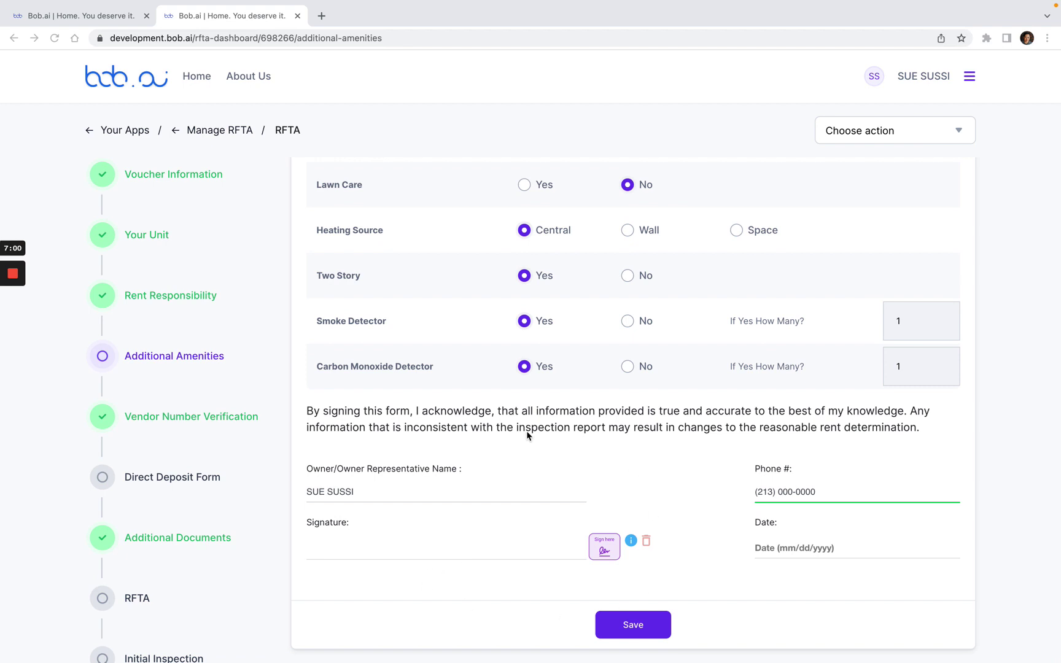
pyautogui.click(604, 548)
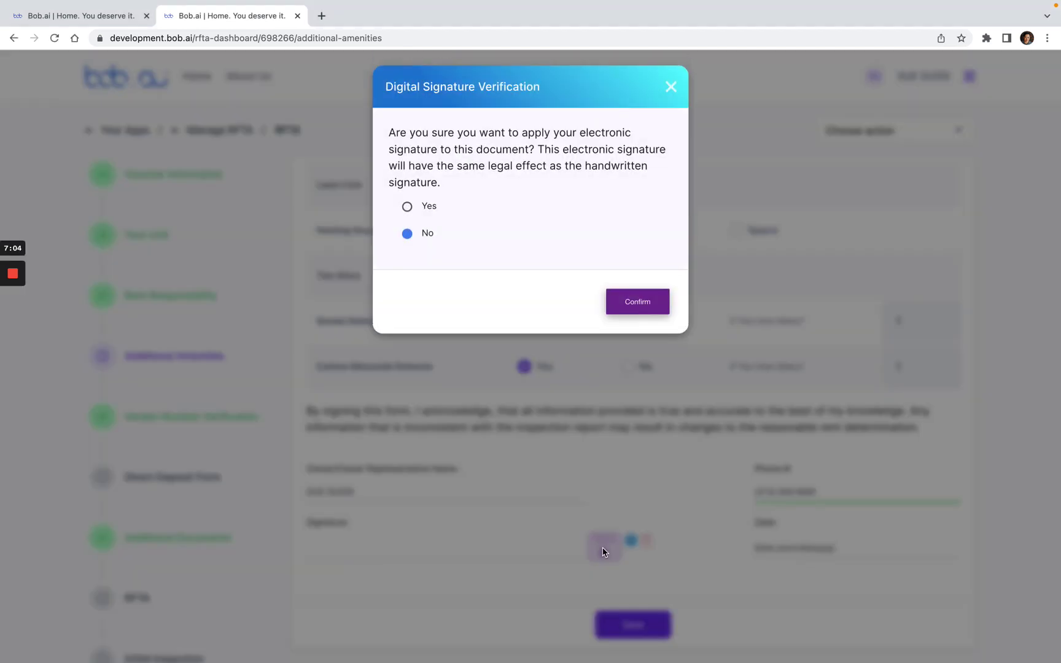
pyautogui.click(408, 208)
pyautogui.click(632, 298)
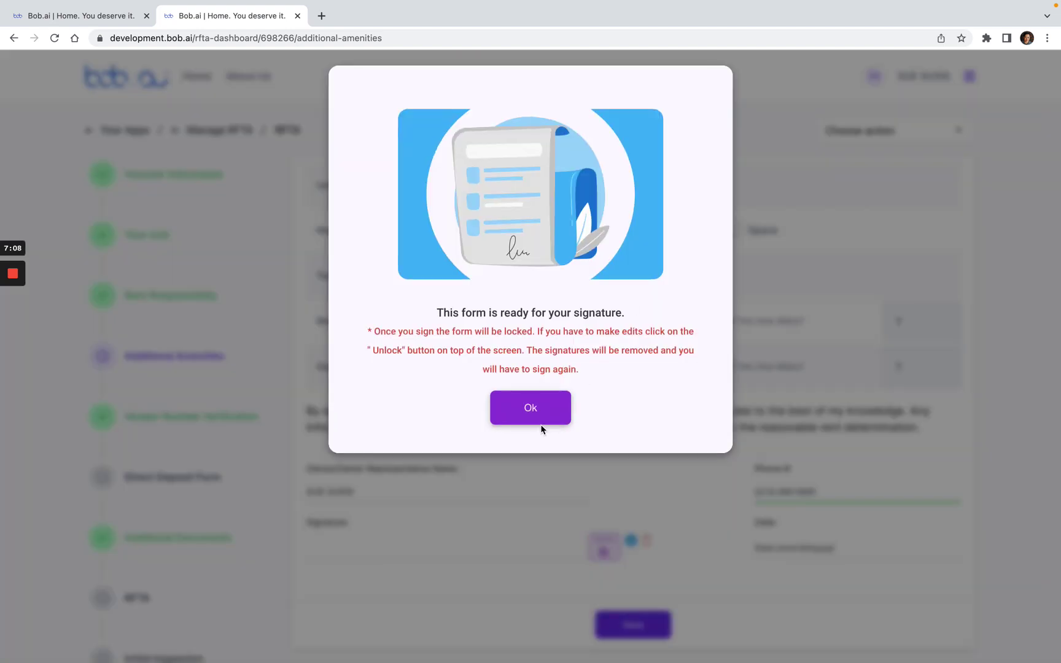
pyautogui.click(536, 412)
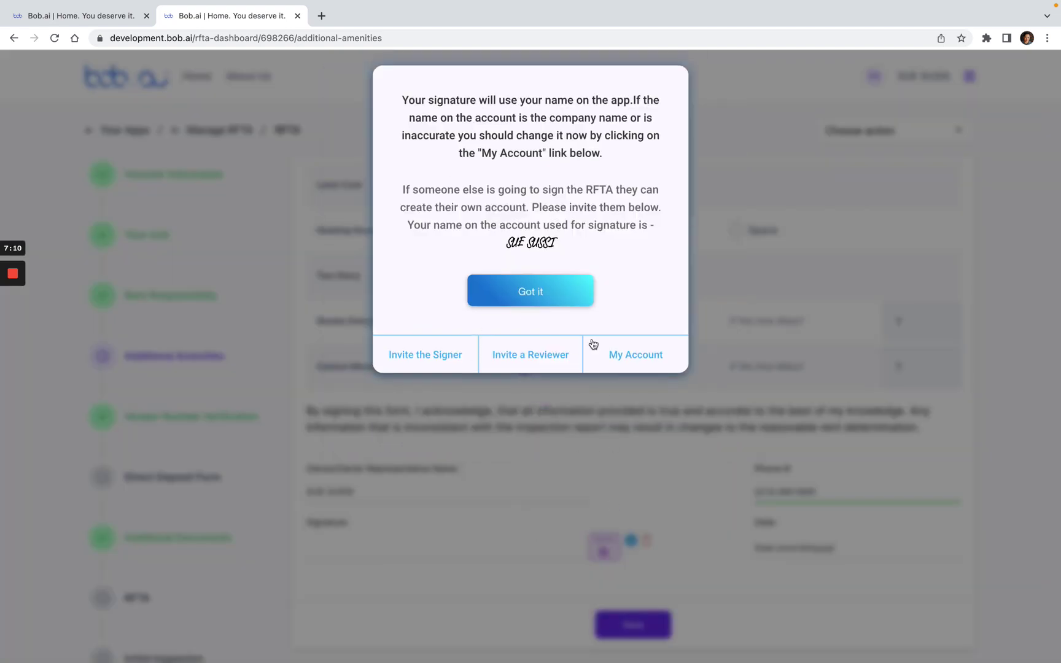
pyautogui.click(540, 287)
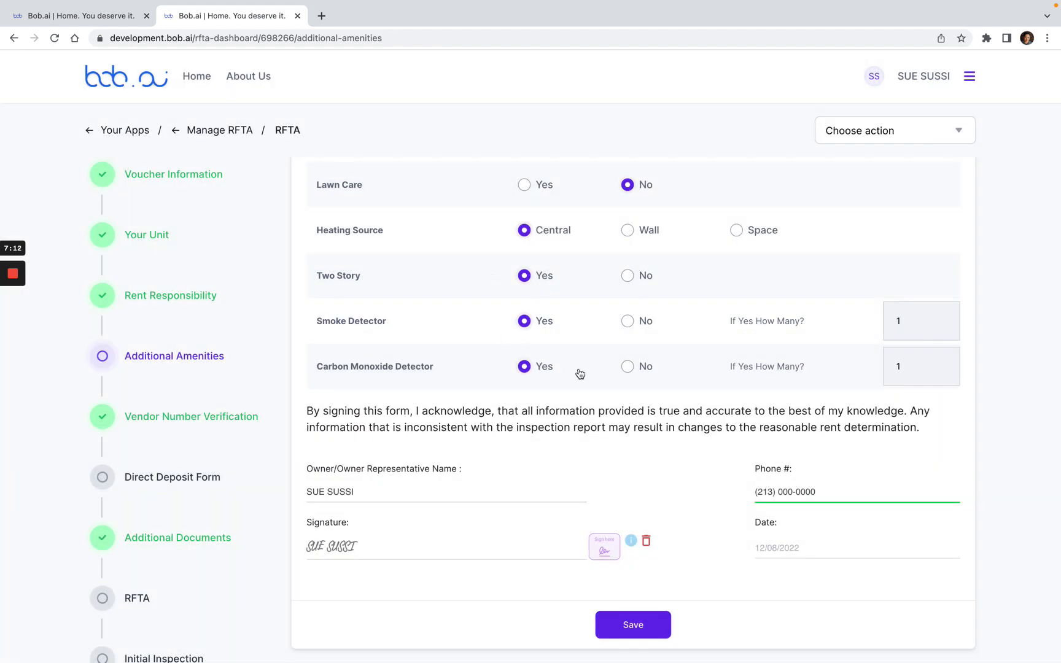
pyautogui.click(642, 618)
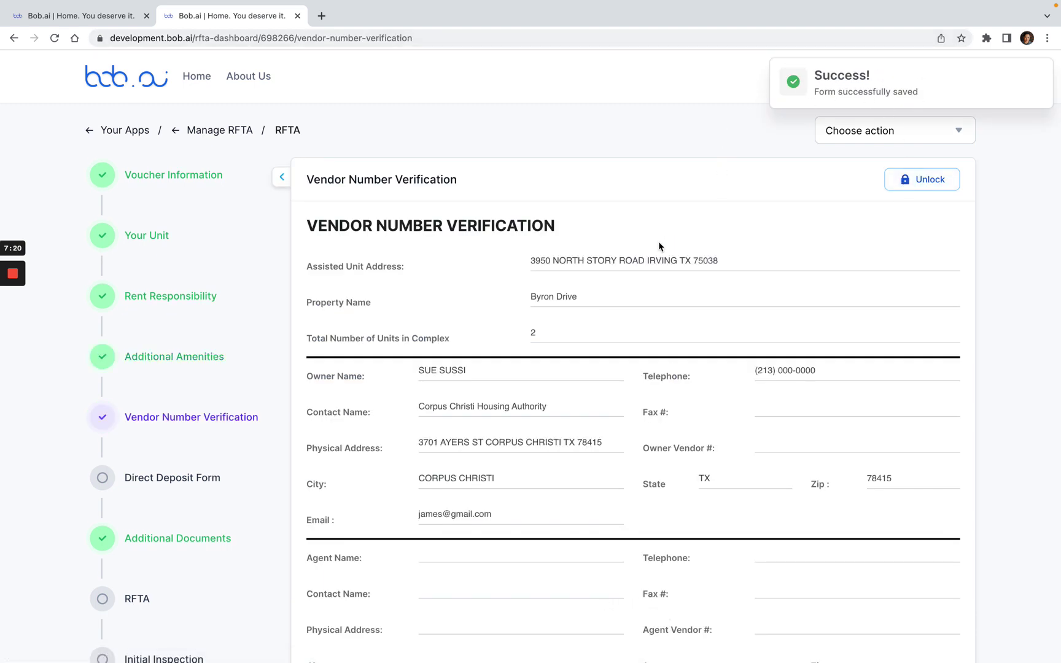
# Step: Review the rest of the Vendor Number Verification page, then go to the Direct Deposit Form step
pyautogui.scroll(-1, 561, 271)
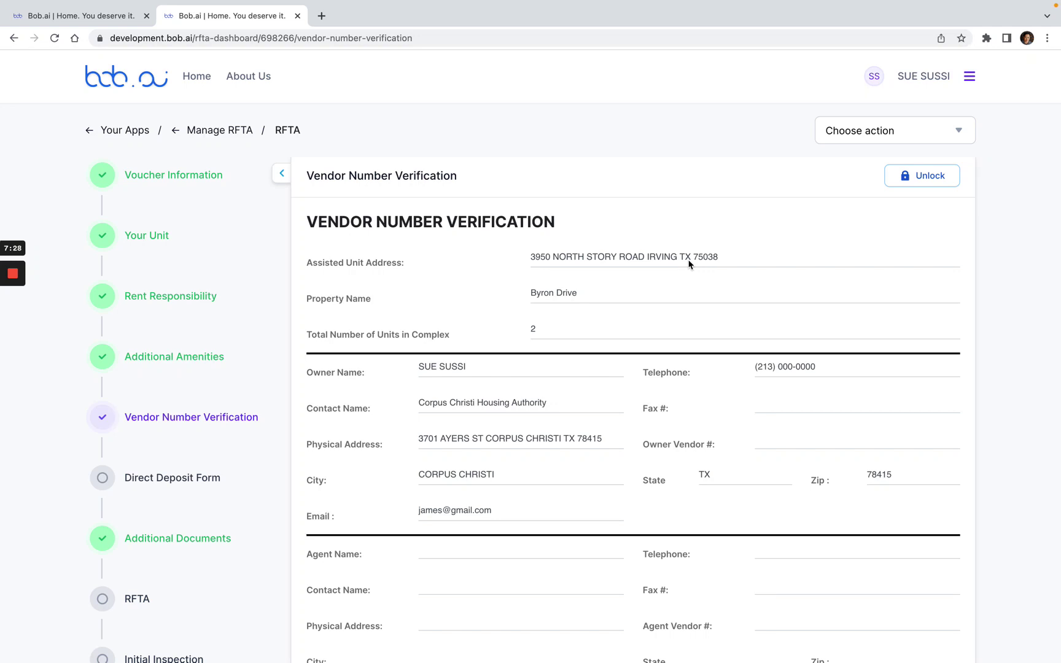
pyautogui.scroll(-3, 664, 329)
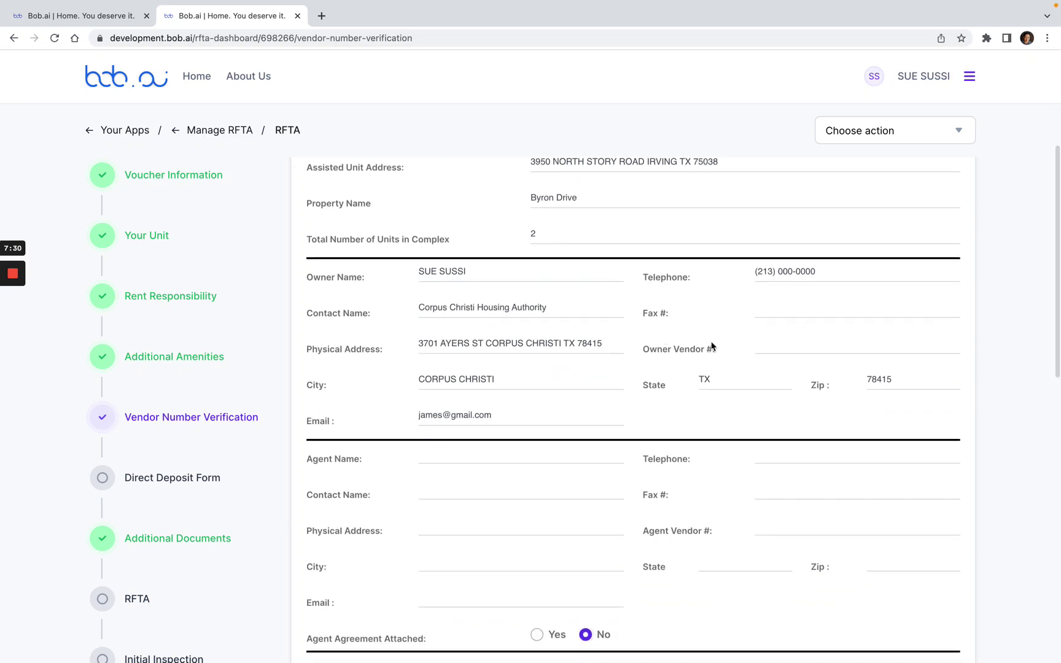
pyautogui.scroll(-2, 571, 385)
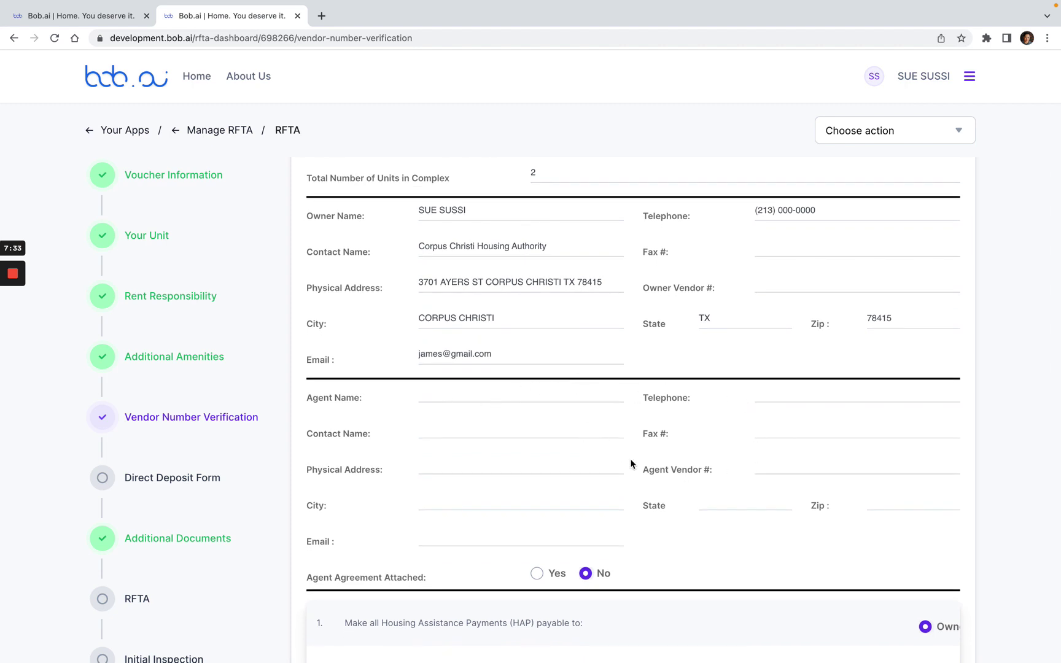
pyautogui.scroll(-2, 631, 465)
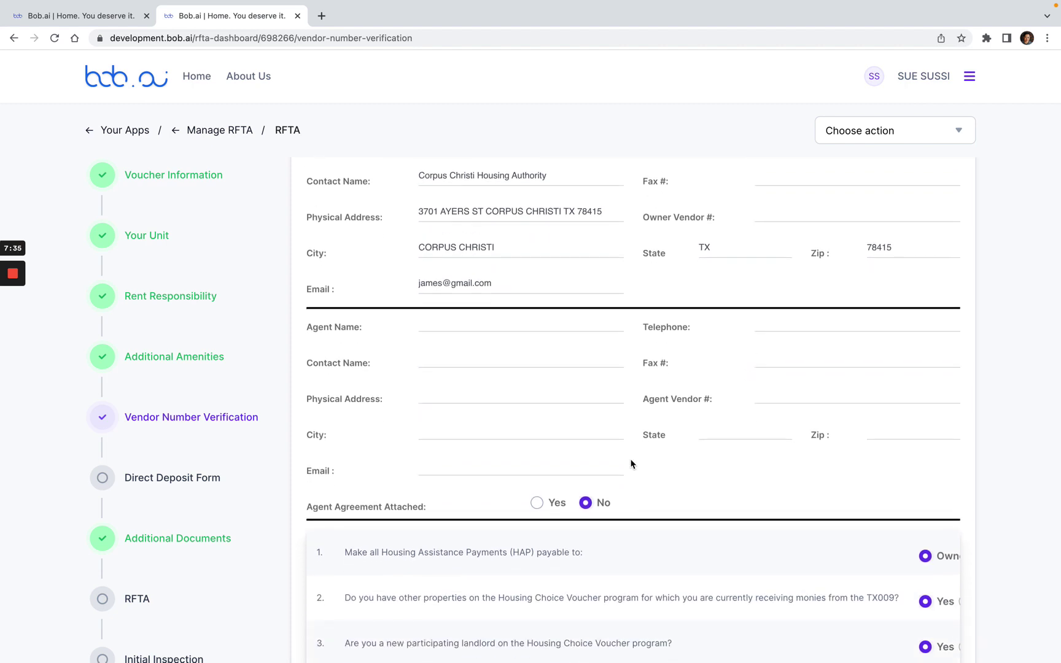
pyautogui.scroll(-2, 585, 451)
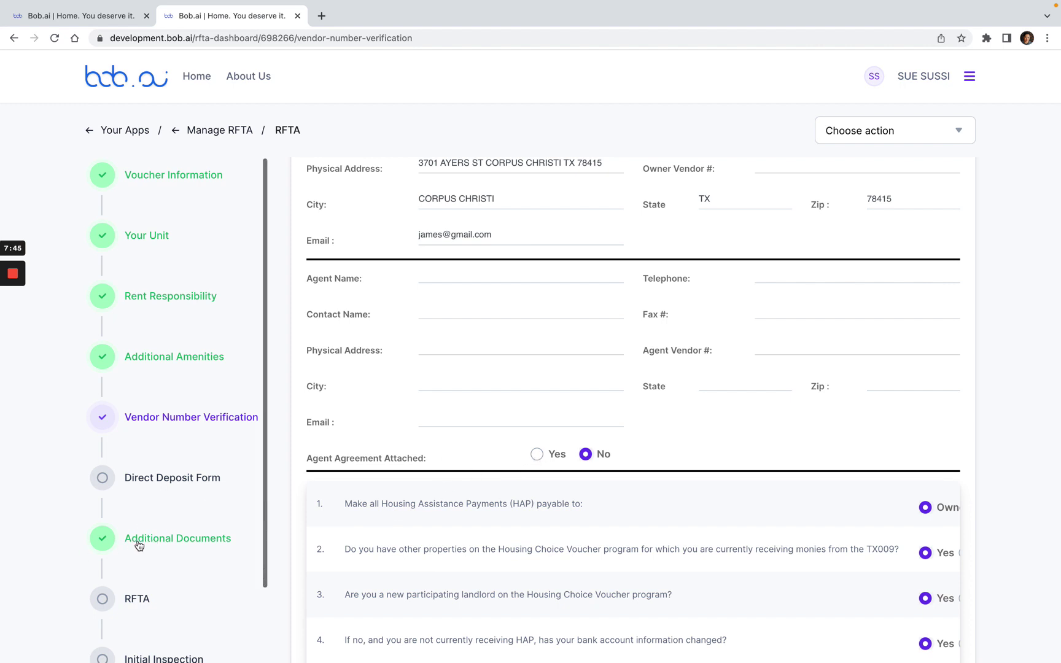
pyautogui.hscroll(3, 470, 503)
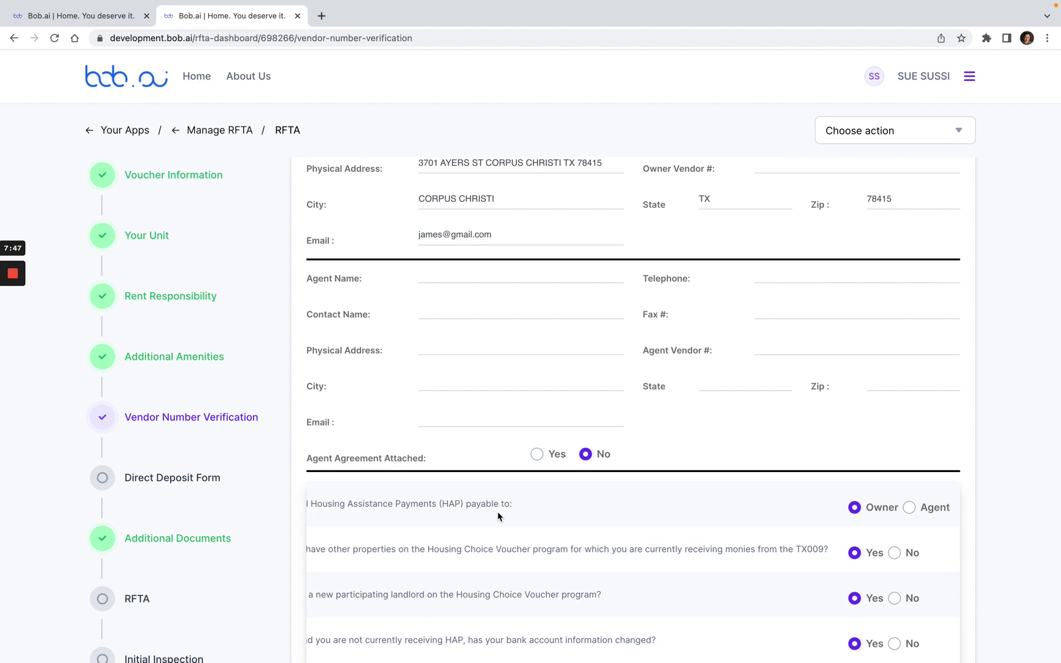
pyautogui.hscroll(-3, 497, 516)
pyautogui.hscroll(2, 497, 516)
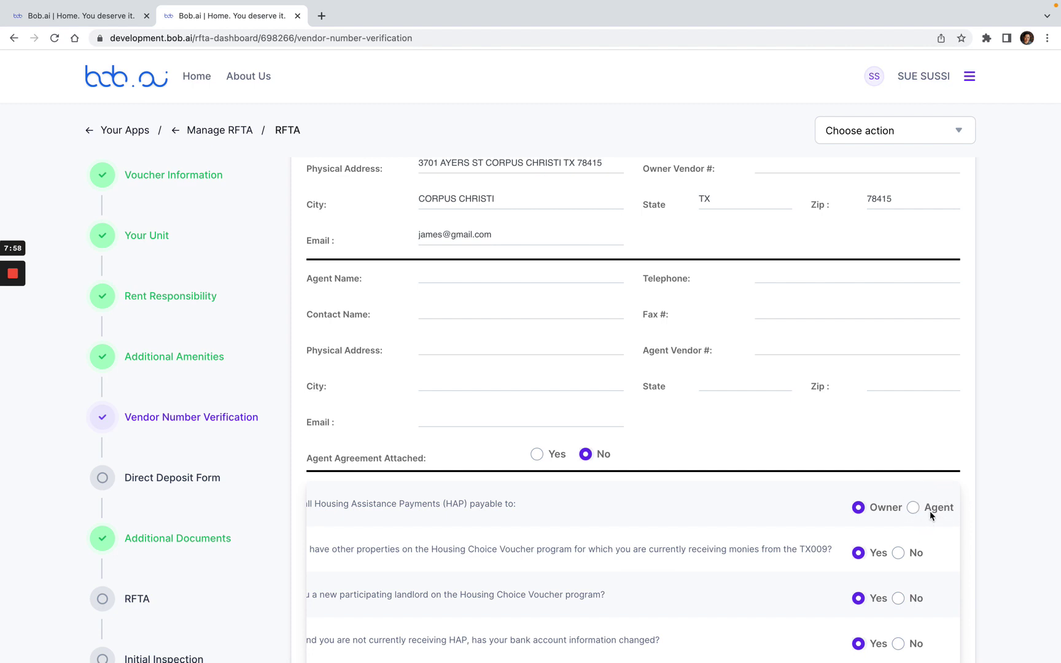
pyautogui.scroll(-3, 751, 492)
pyautogui.scroll(-4, 719, 476)
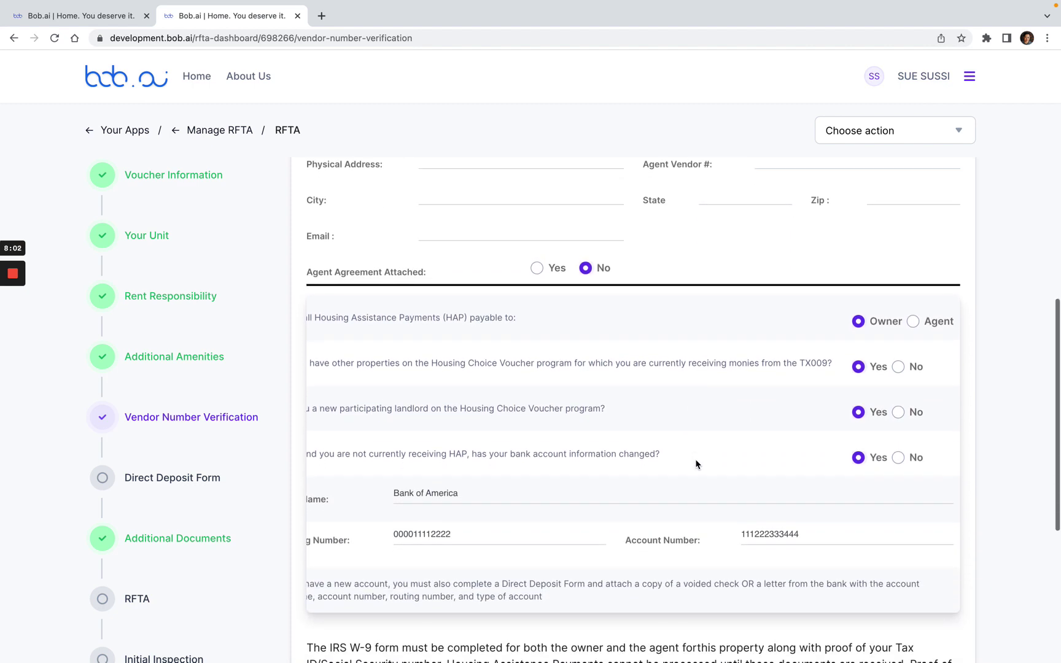
pyautogui.scroll(-7, 513, 510)
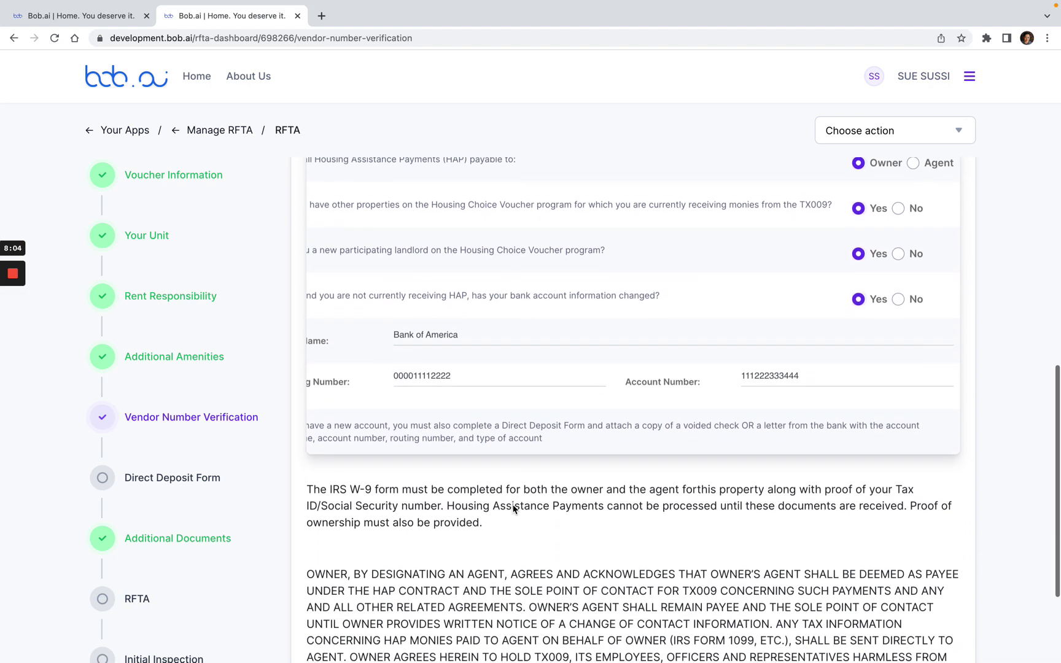
pyautogui.hscroll(-2, 625, 408)
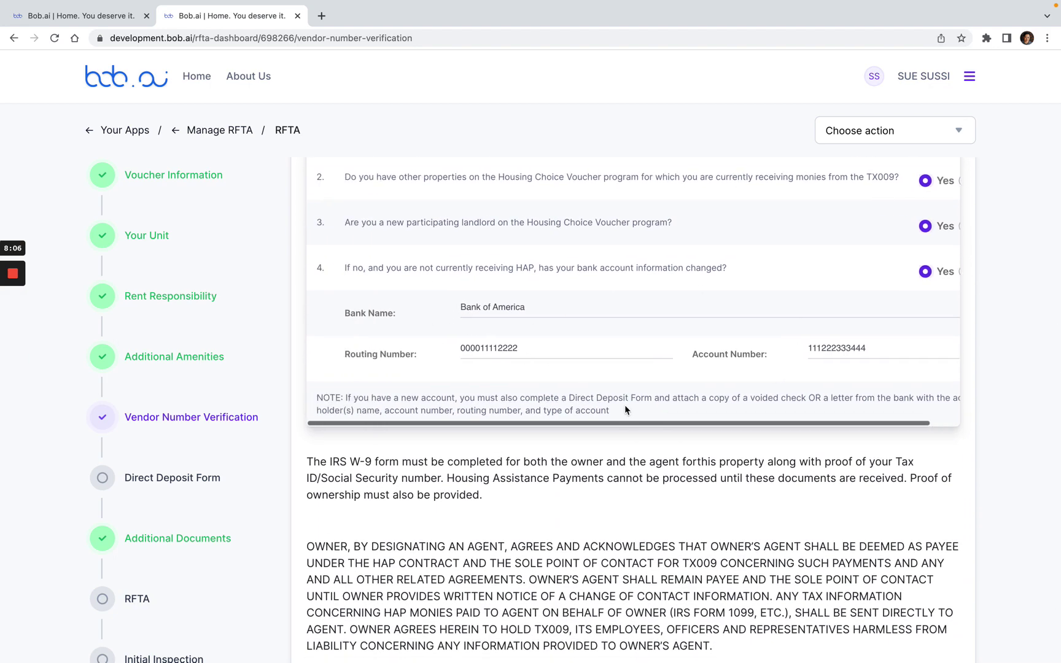
pyautogui.scroll(-4, 625, 409)
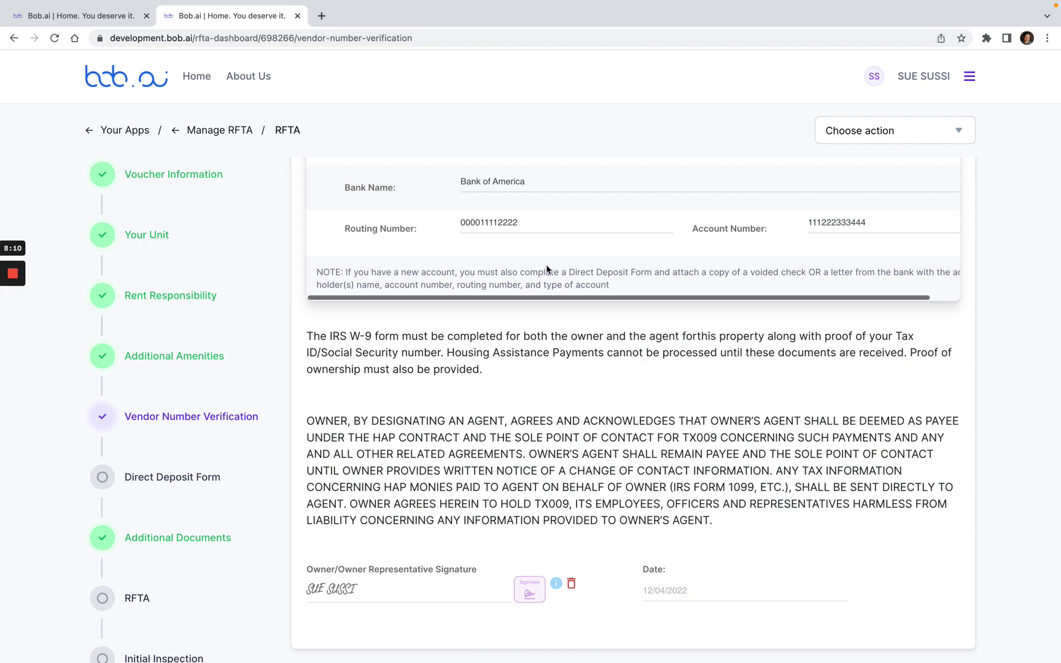
pyautogui.click(206, 487)
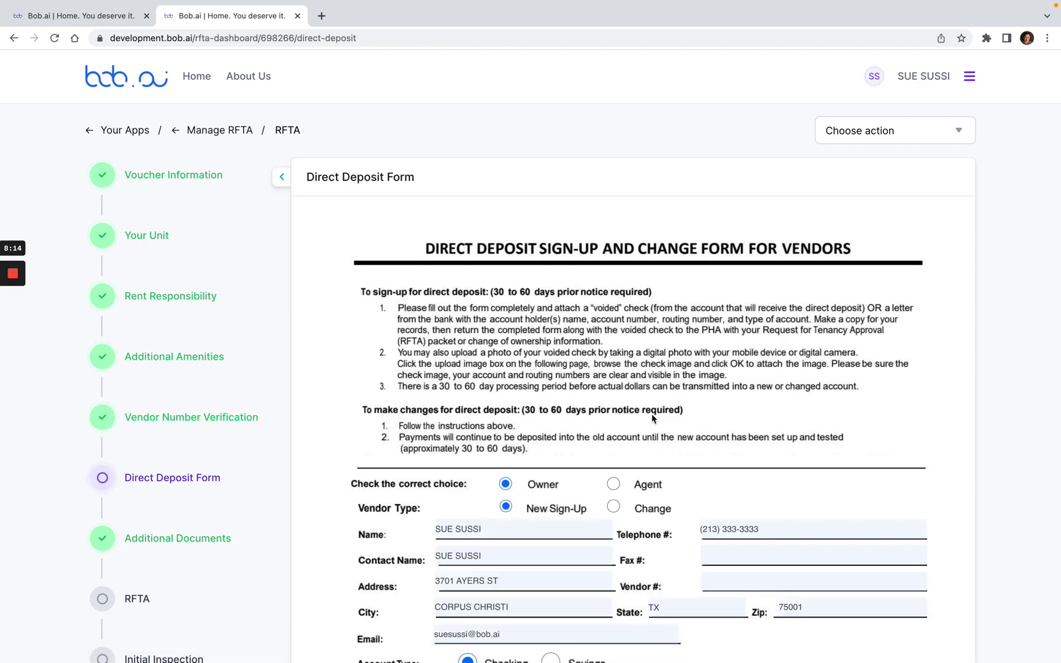
pyautogui.scroll(-1, 654, 421)
pyautogui.scroll(-5, 730, 318)
pyautogui.scroll(-3, 630, 531)
pyautogui.moveTo(361, 538); pyautogui.dragTo(449, 541)
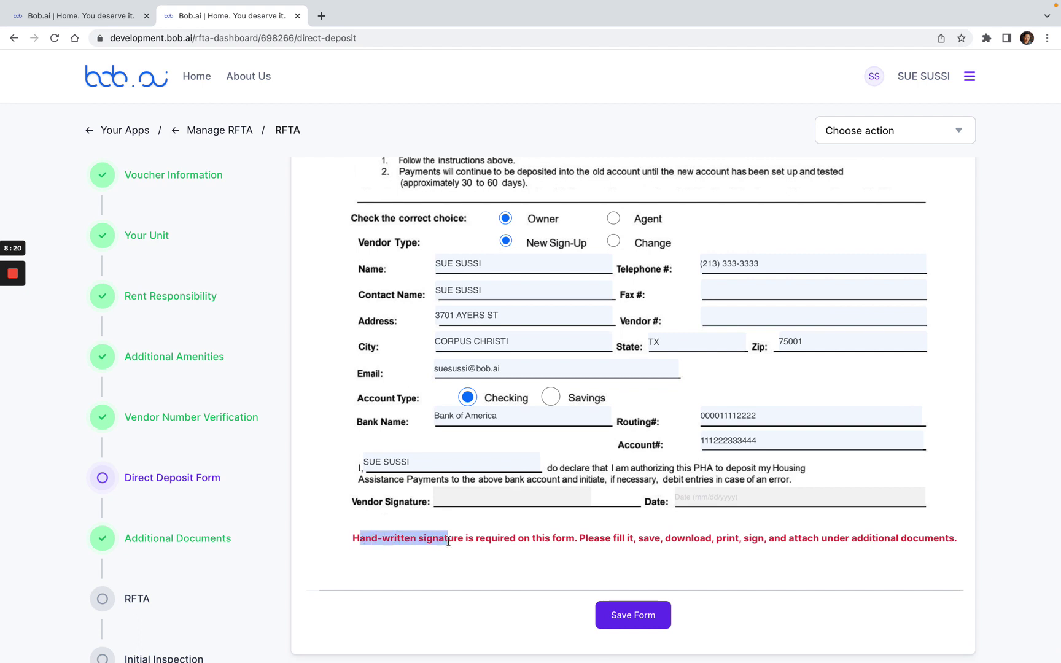
pyautogui.click(452, 566)
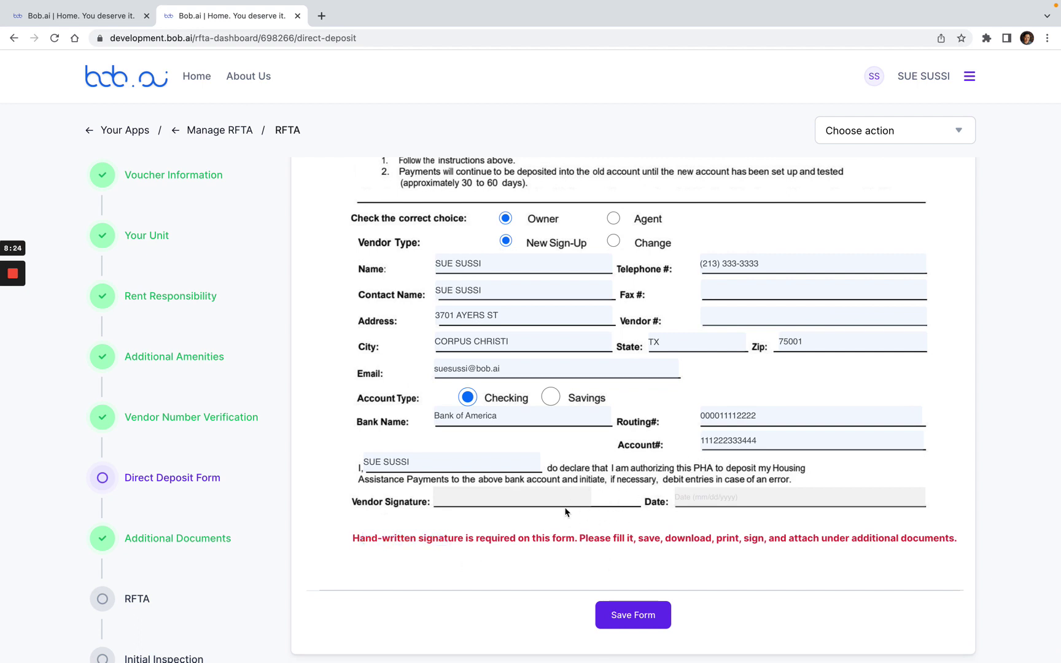
# Step: On Additional Documents, choose Direct Deposit Form in the Select Document dropdown
pyautogui.click(188, 544)
pyautogui.scroll(-4, 597, 408)
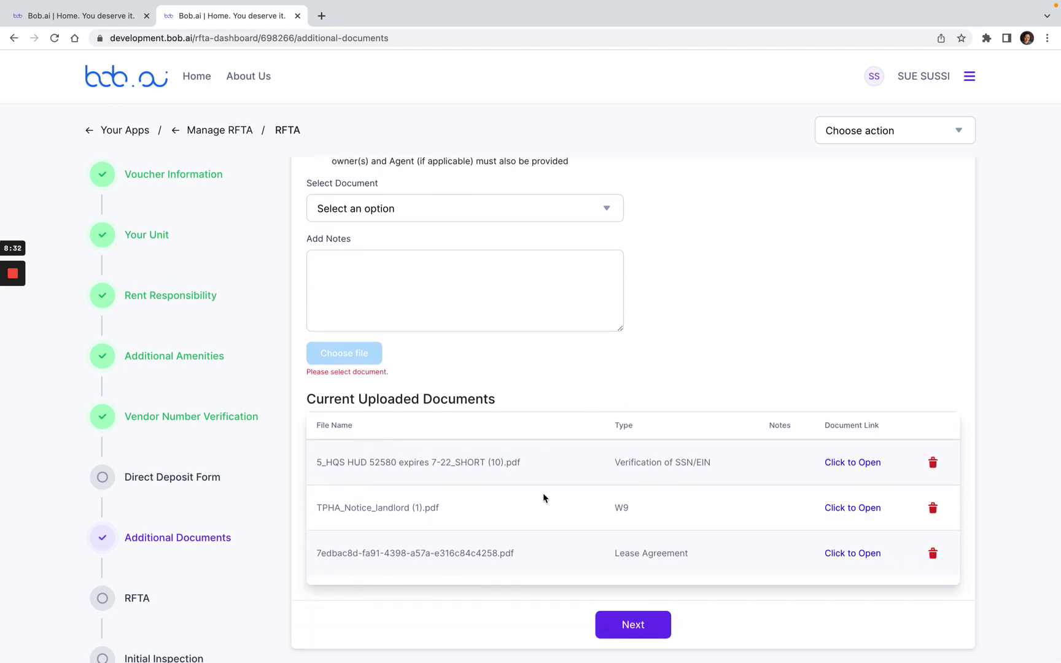
pyautogui.scroll(2, 627, 420)
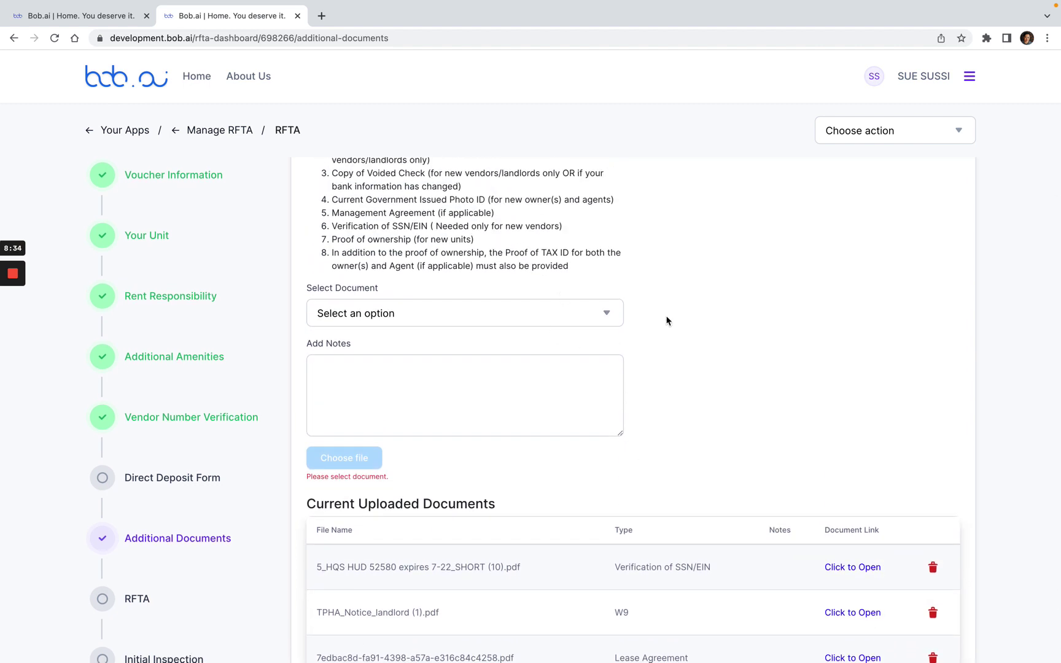
pyautogui.click(605, 308)
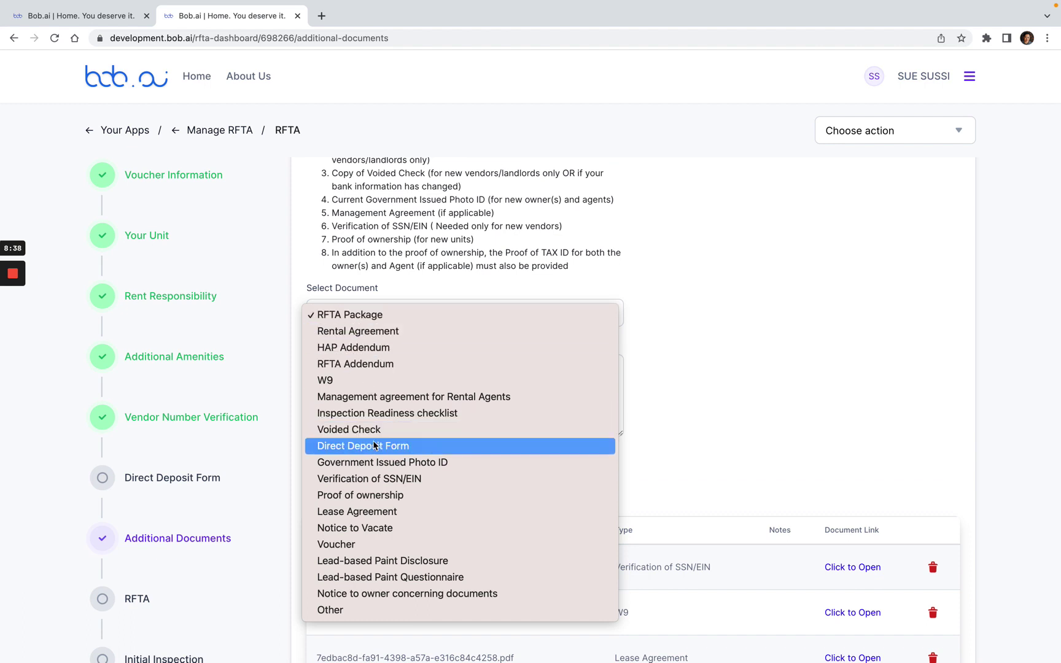
pyautogui.click(381, 293)
pyautogui.scroll(2, 490, 360)
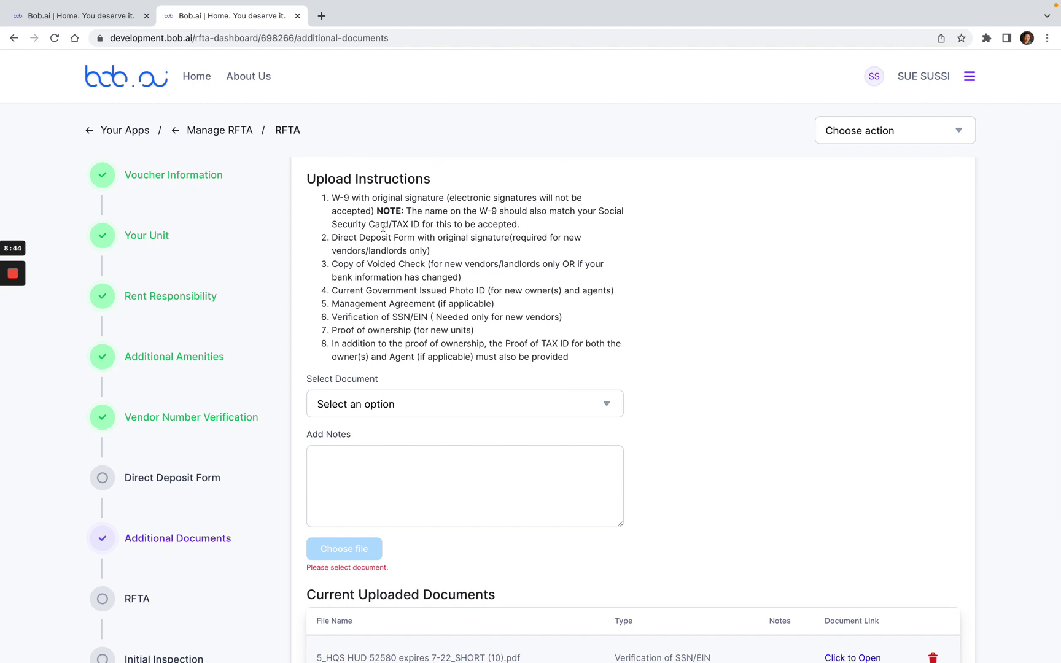
pyautogui.moveTo(333, 235); pyautogui.dragTo(419, 240)
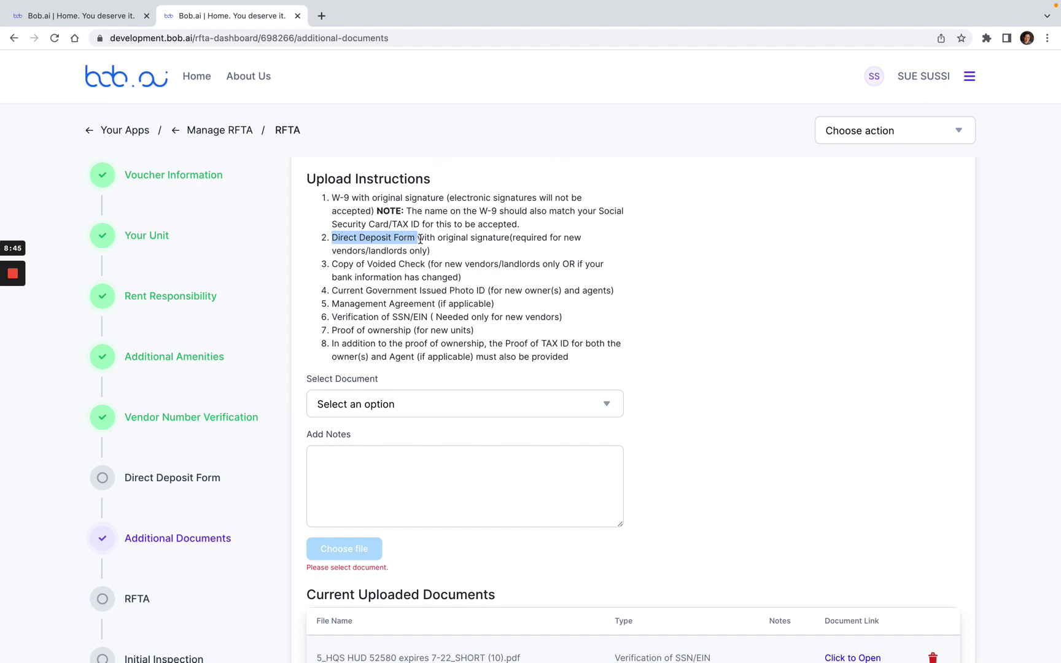
pyautogui.click(462, 302)
pyautogui.click(599, 404)
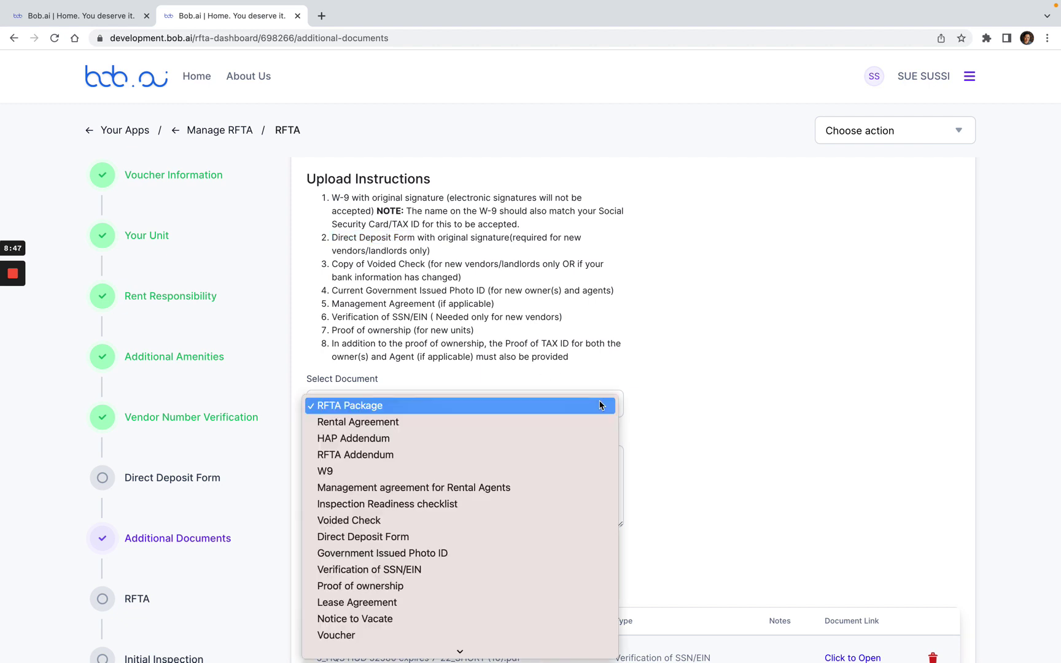
pyautogui.click(480, 538)
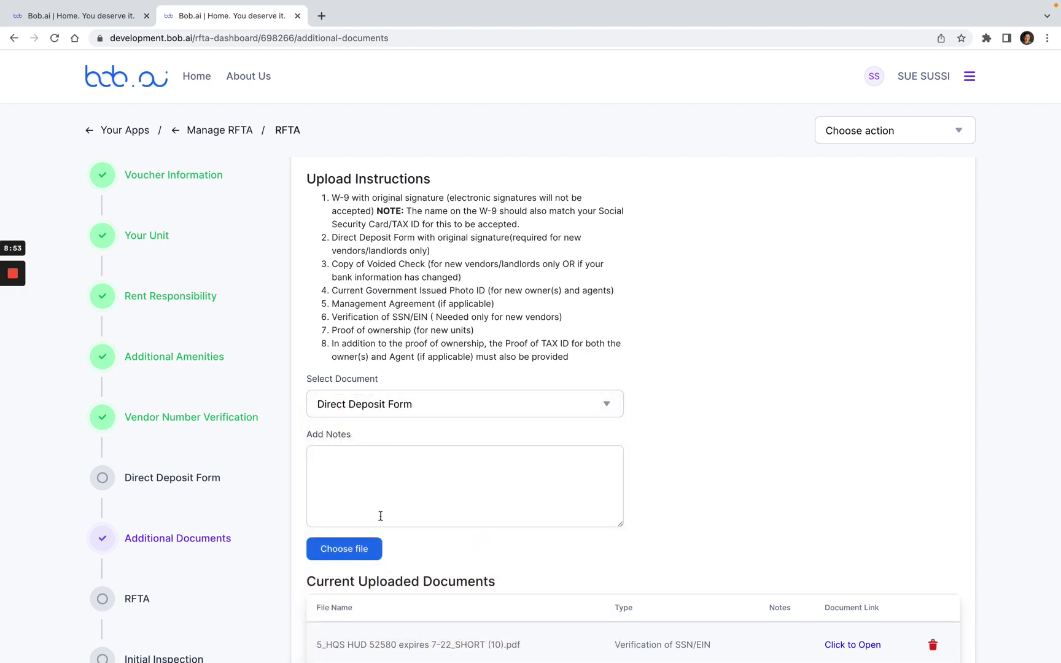
# Step: Upload the Direct Deposit Form PDF from the Desktop as the fourth RFTA document
pyautogui.click(361, 556)
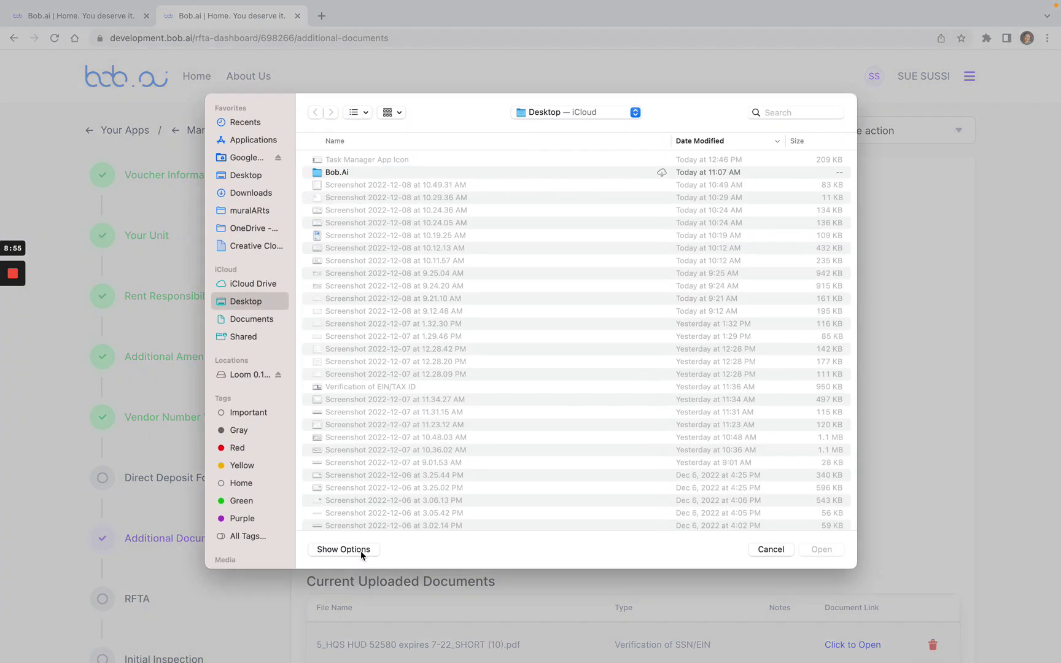
pyautogui.click(259, 177)
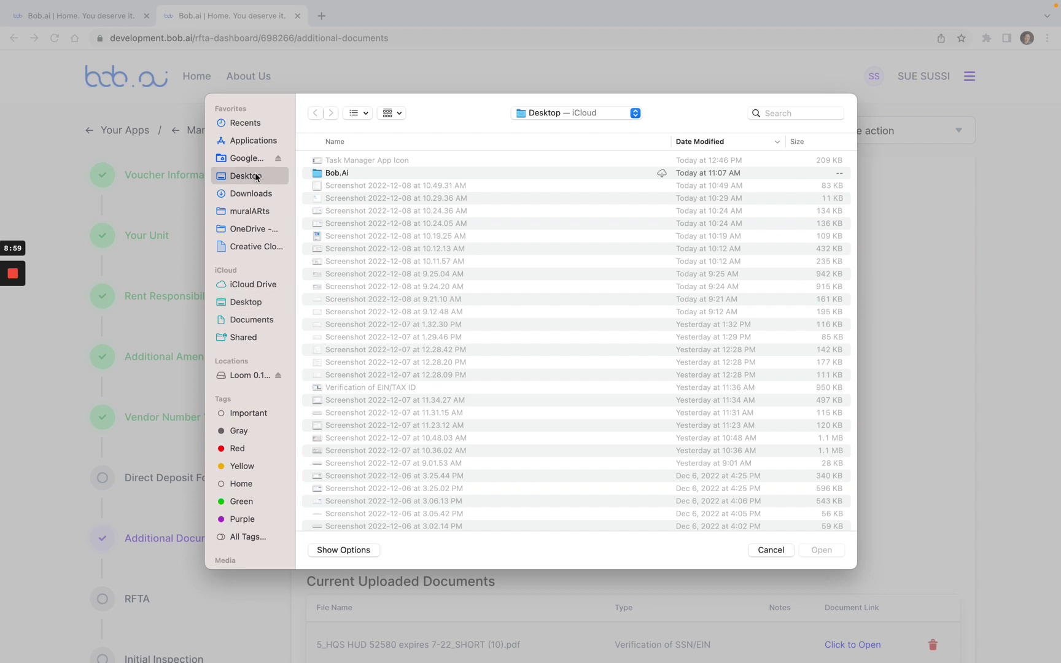
pyautogui.scroll(-7, 393, 234)
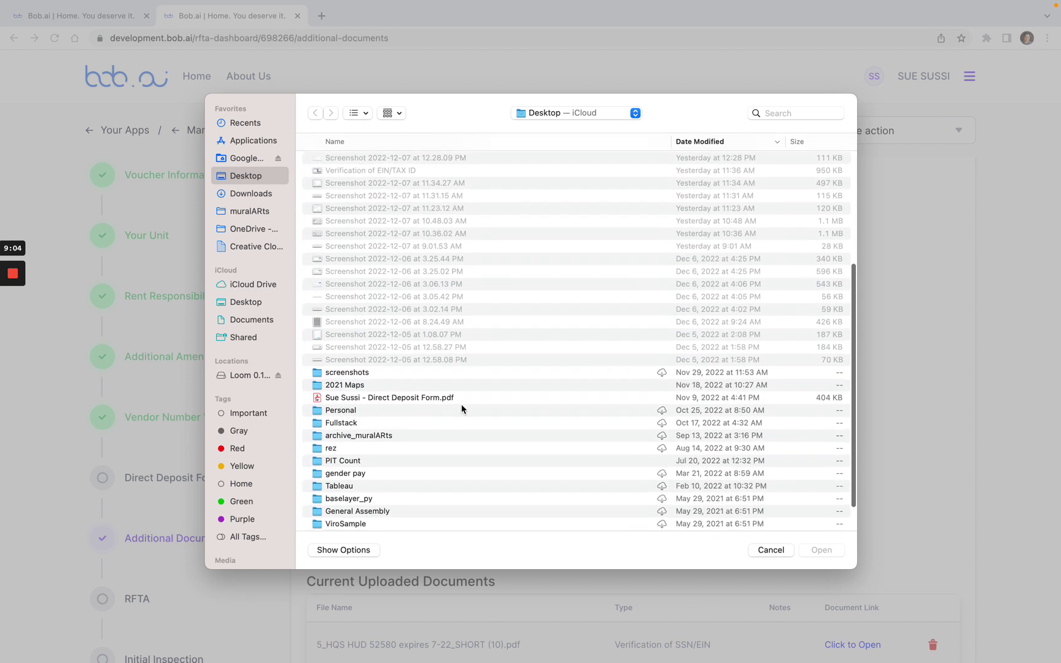
pyautogui.click(418, 400)
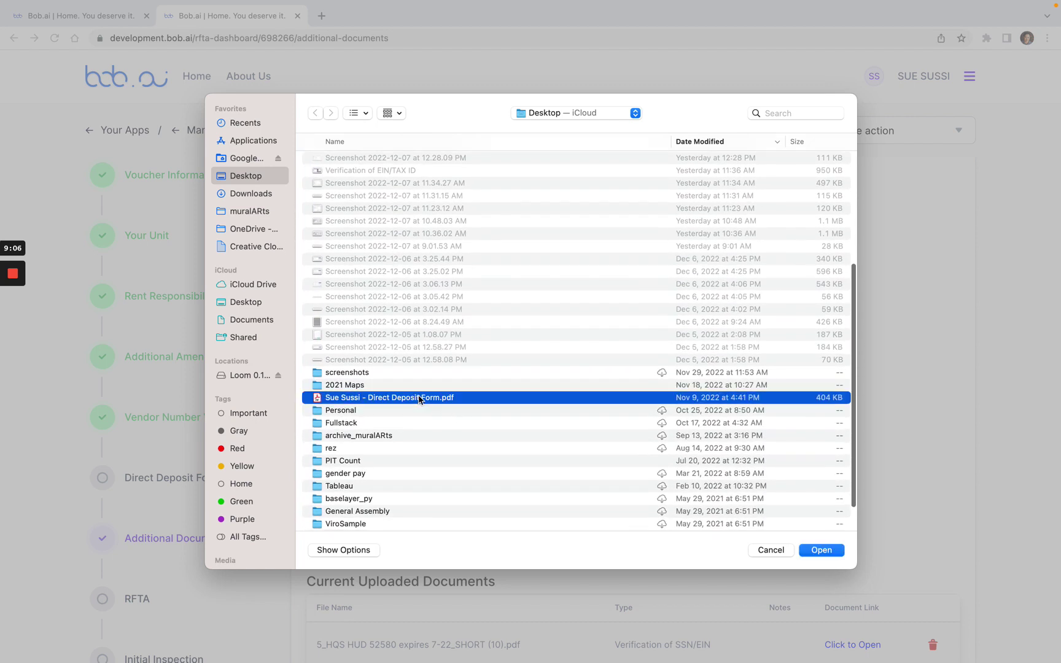
pyautogui.click(822, 550)
pyautogui.scroll(-2, 516, 455)
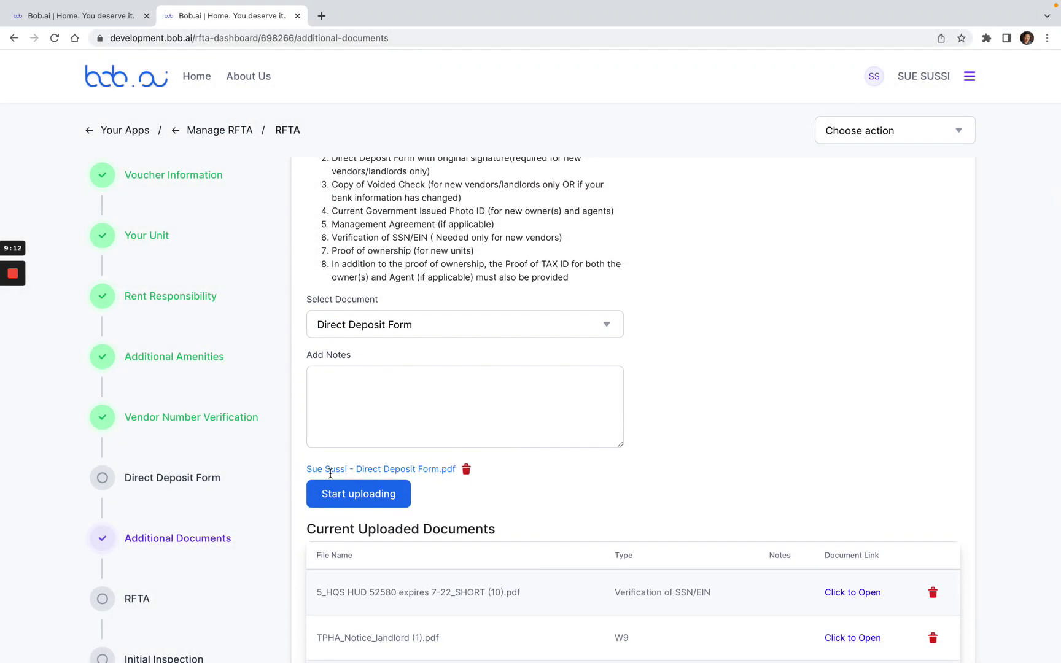
pyautogui.click(370, 496)
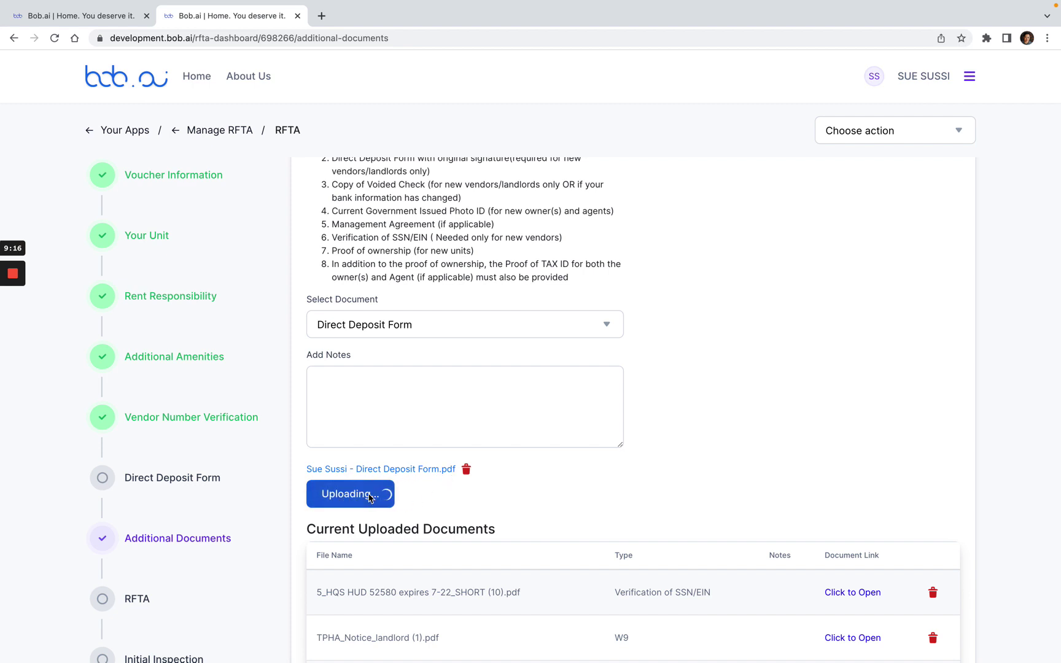
pyautogui.scroll(-3, 534, 469)
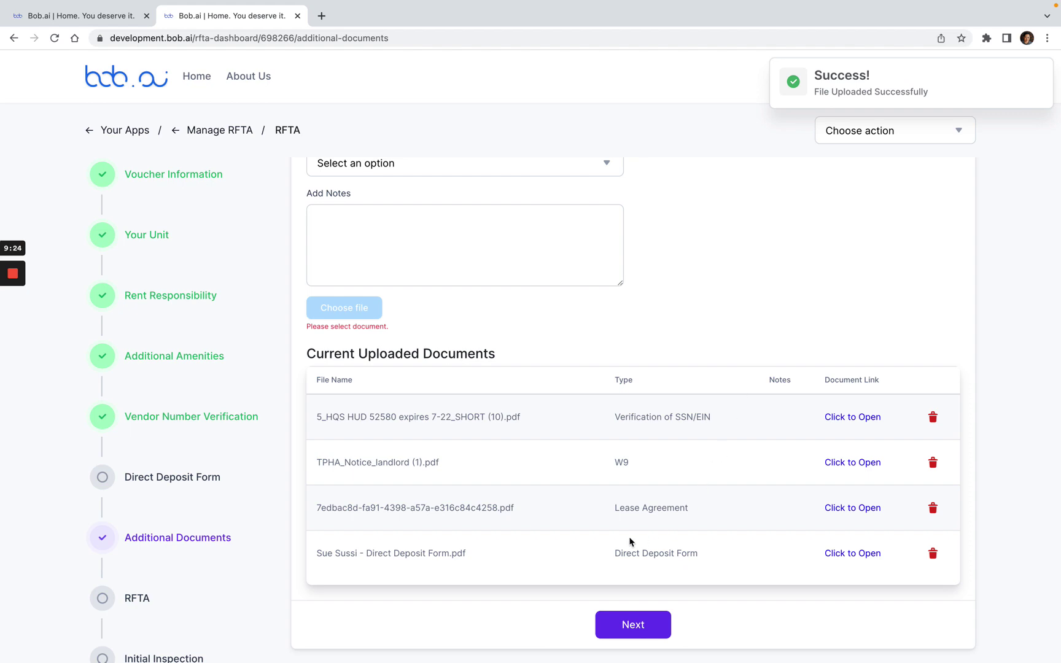
# Step: Continue to the RFTA form and set the Requested Lease Start Date to 01/01/2023
pyautogui.click(633, 627)
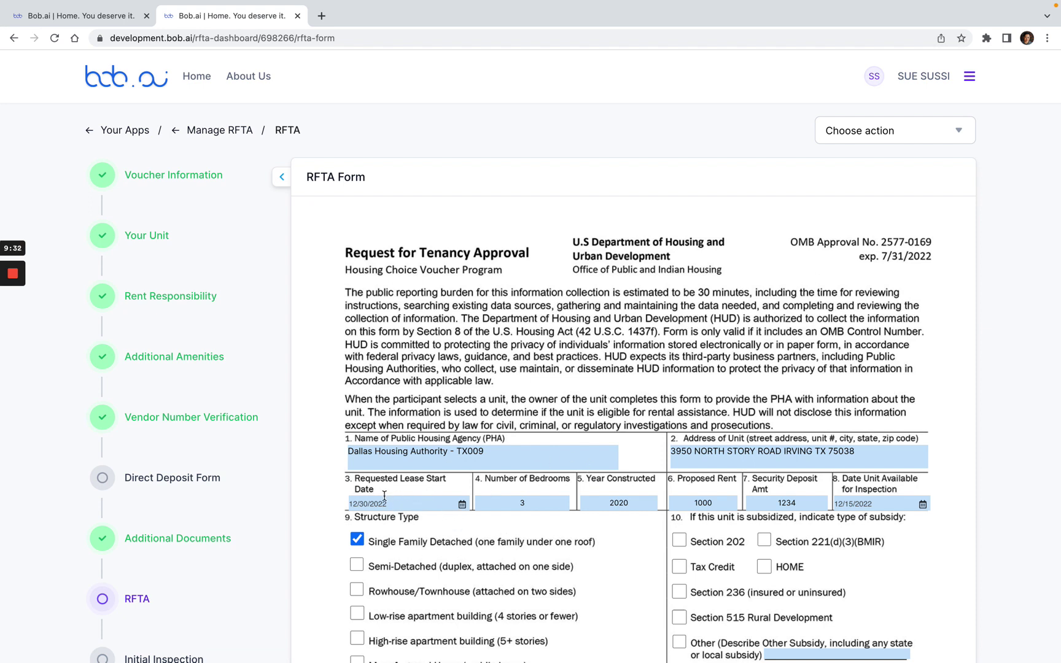
pyautogui.click(412, 509)
pyautogui.click(339, 509)
pyautogui.click(462, 505)
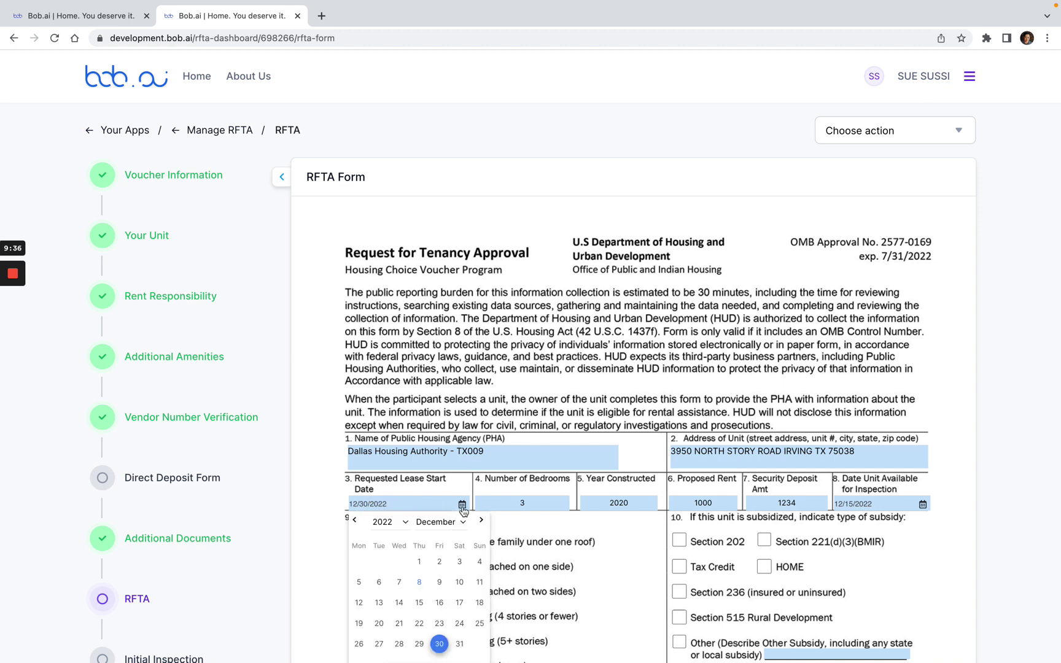
pyautogui.click(479, 521)
pyautogui.click(480, 561)
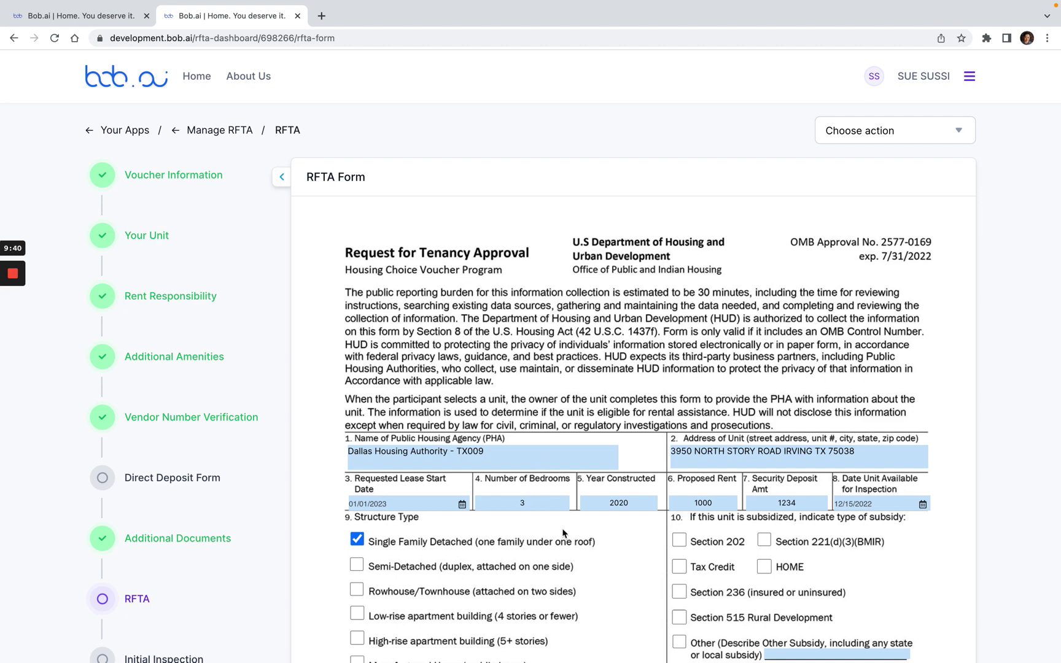
# Step: Set Security Deposit Amt to 1000 and Date Unit Available to 12/08/2022
pyautogui.scroll(-2, 681, 533)
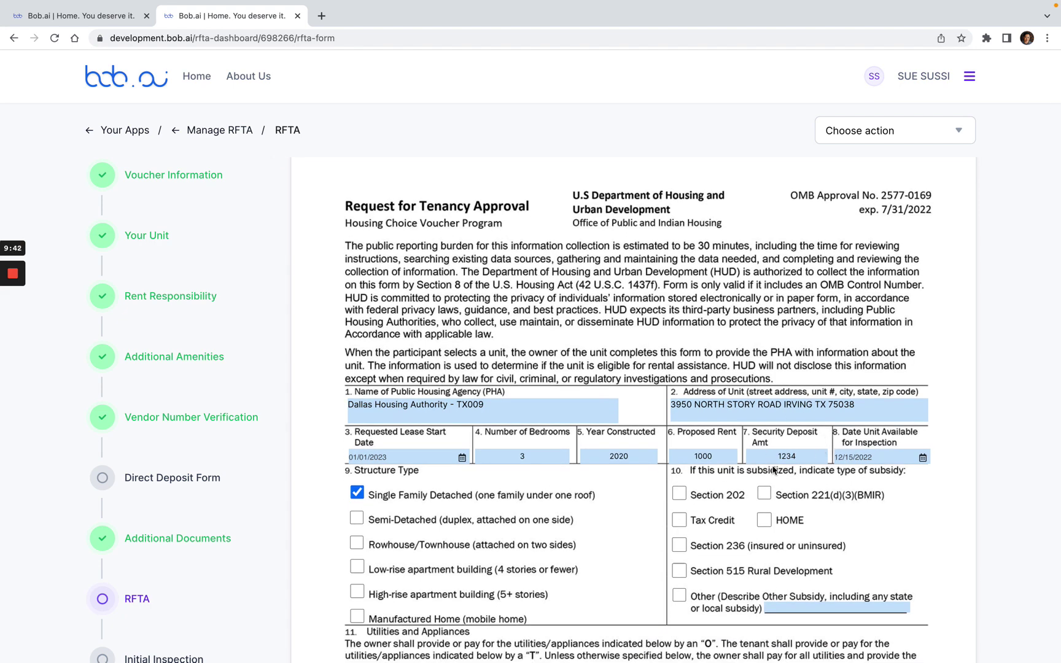
pyautogui.doubleClick(789, 456)
pyautogui.write('1000')
pyautogui.click(876, 451)
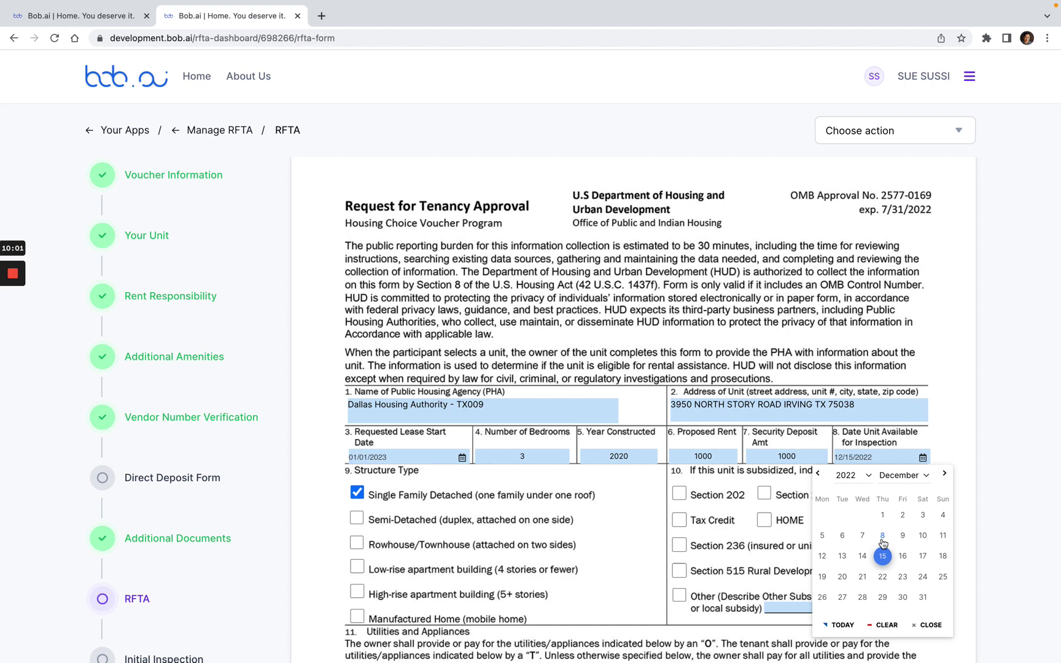
pyautogui.click(883, 536)
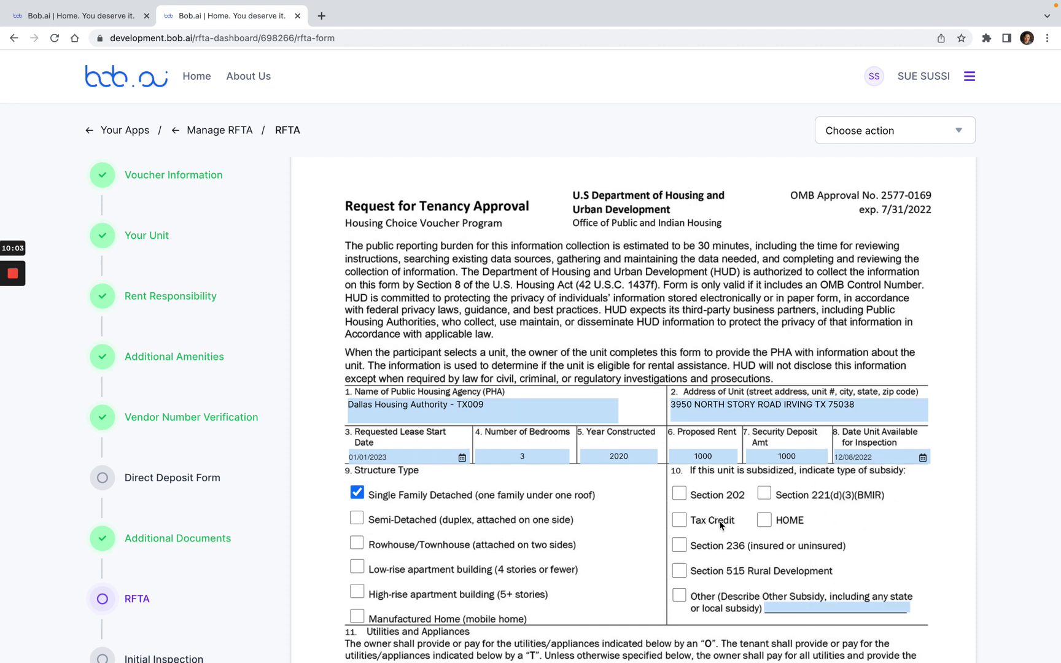
pyautogui.scroll(-2, 590, 478)
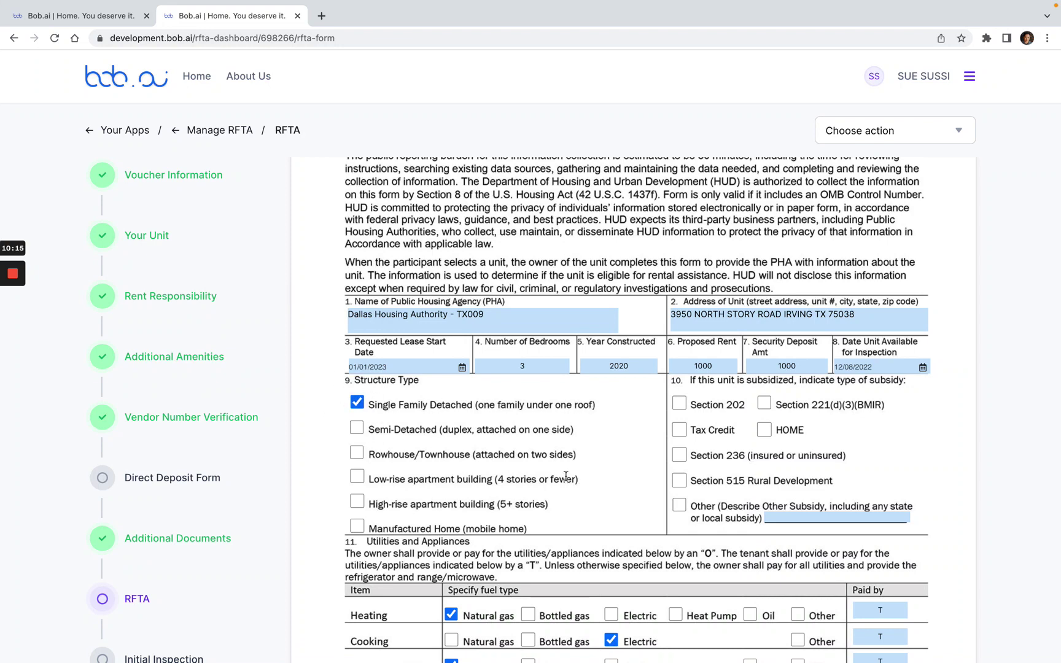
pyautogui.scroll(-10, 565, 476)
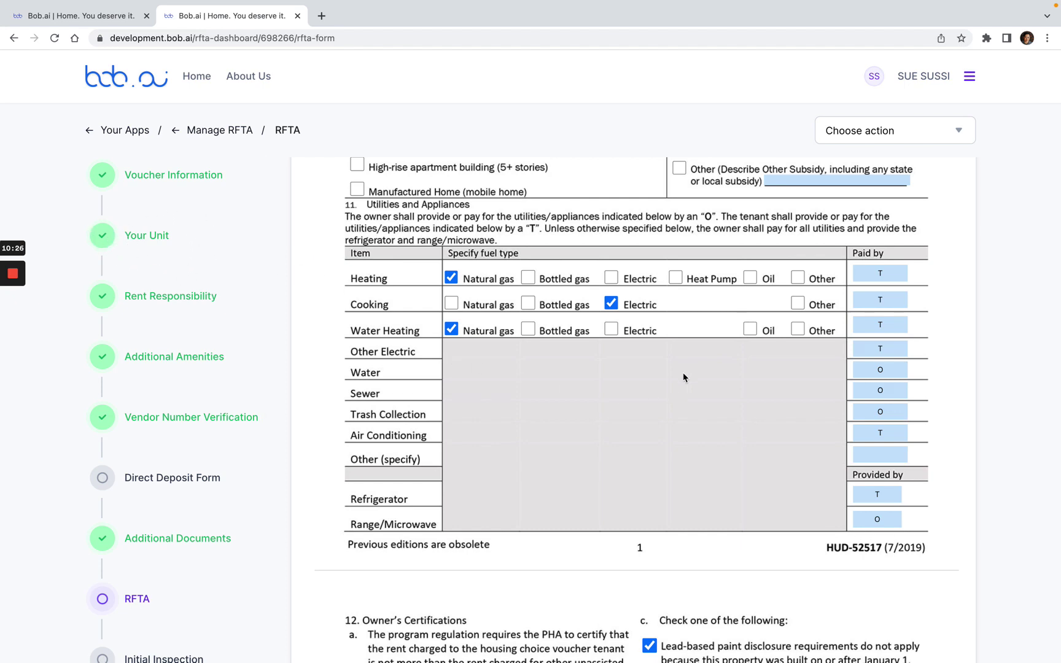
pyautogui.scroll(-5, 683, 373)
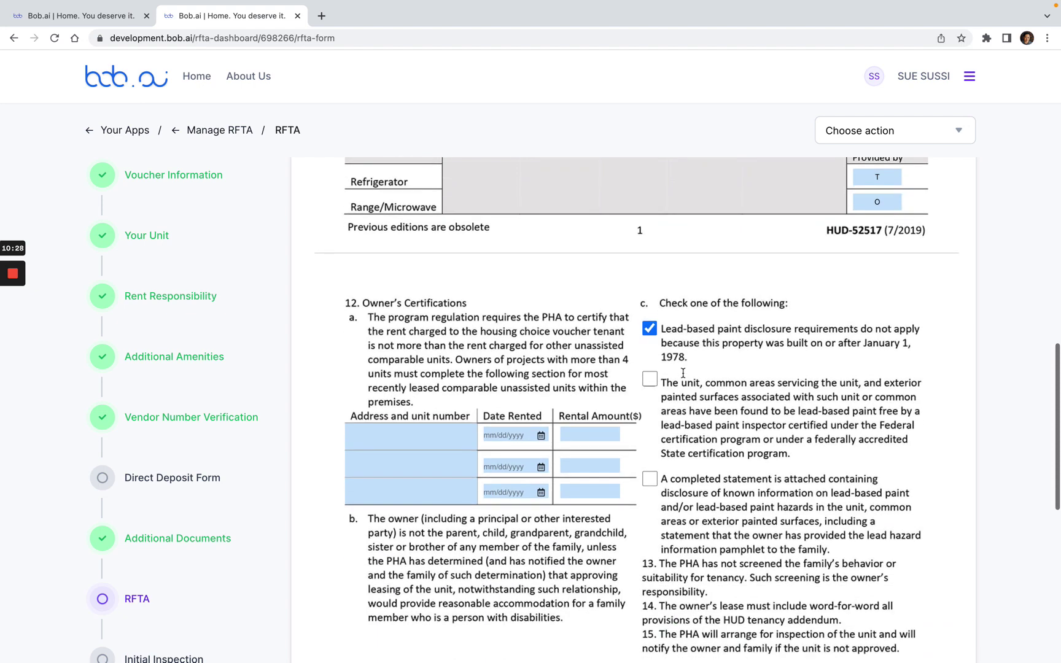
pyautogui.scroll(-1, 683, 372)
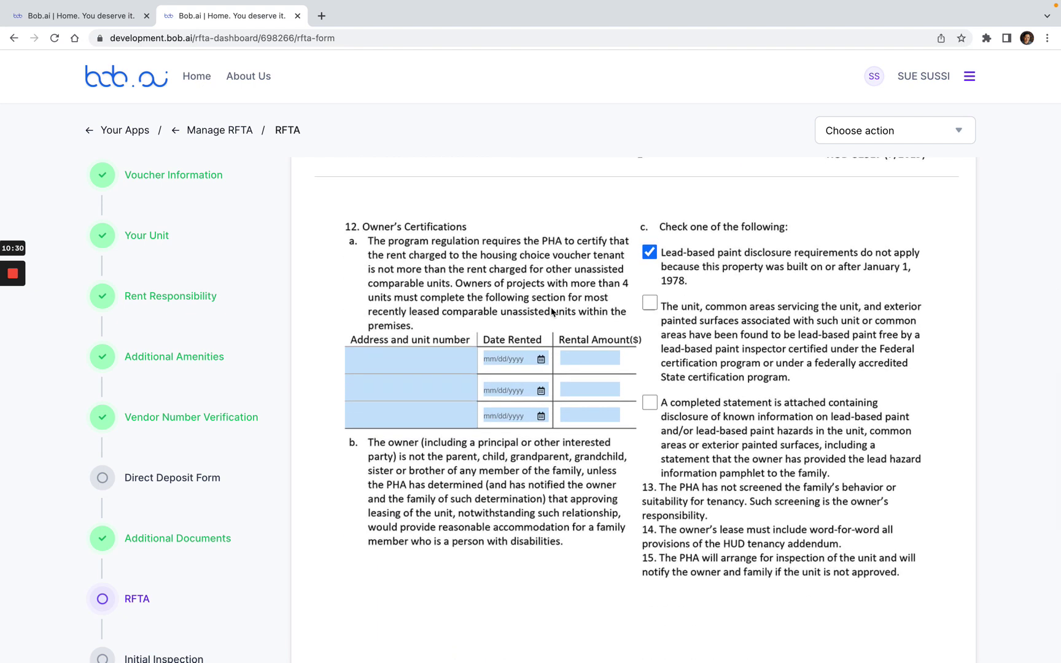
pyautogui.scroll(-1, 557, 313)
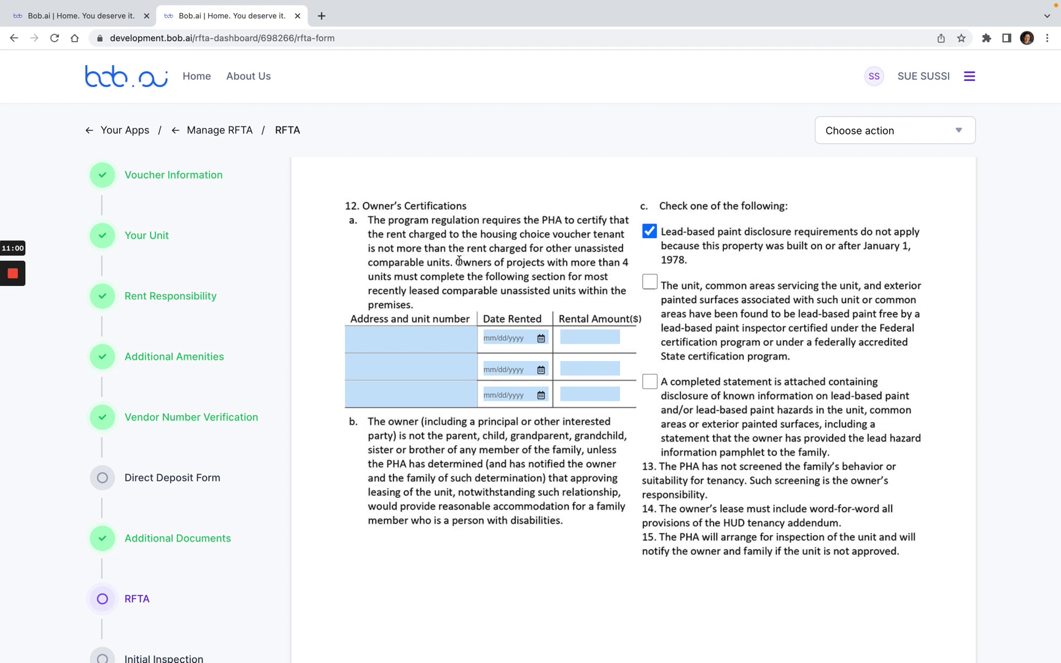
pyautogui.moveTo(456, 261); pyautogui.dragTo(626, 266)
pyautogui.click(561, 292)
# Step: Apply the owner's electronic signature in the signature table, dated 12/08/2022
pyautogui.scroll(-6, 688, 399)
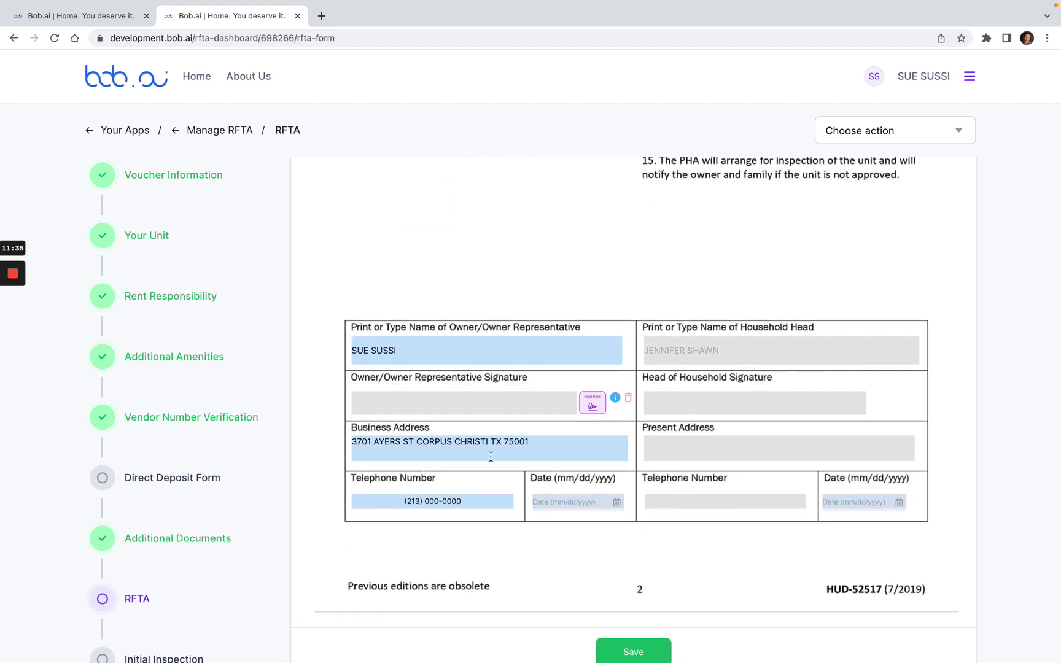
pyautogui.click(592, 408)
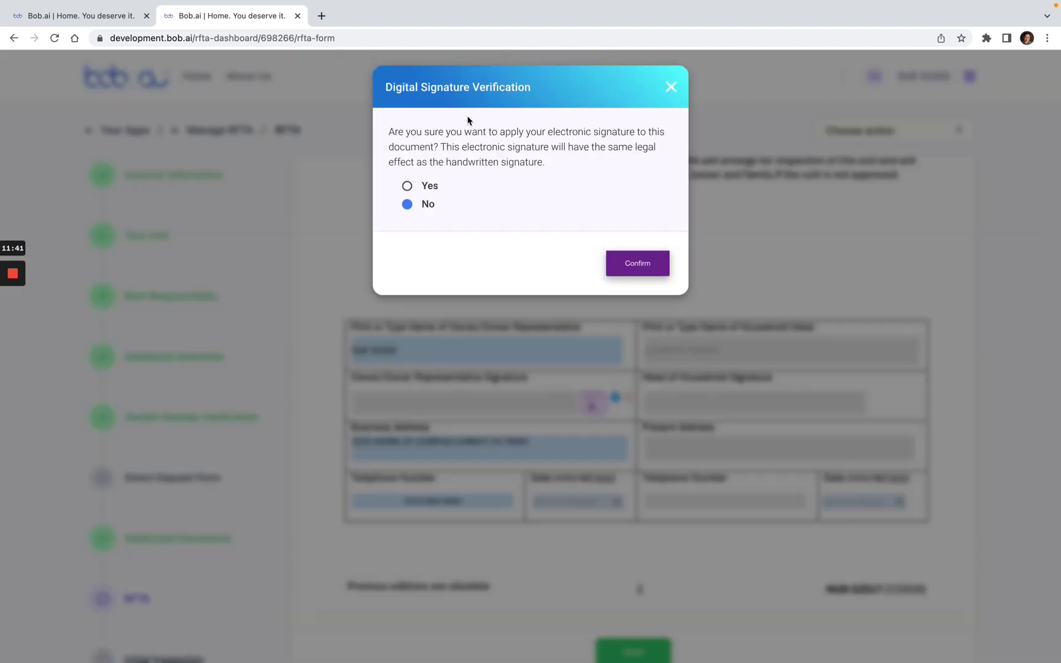
pyautogui.click(408, 187)
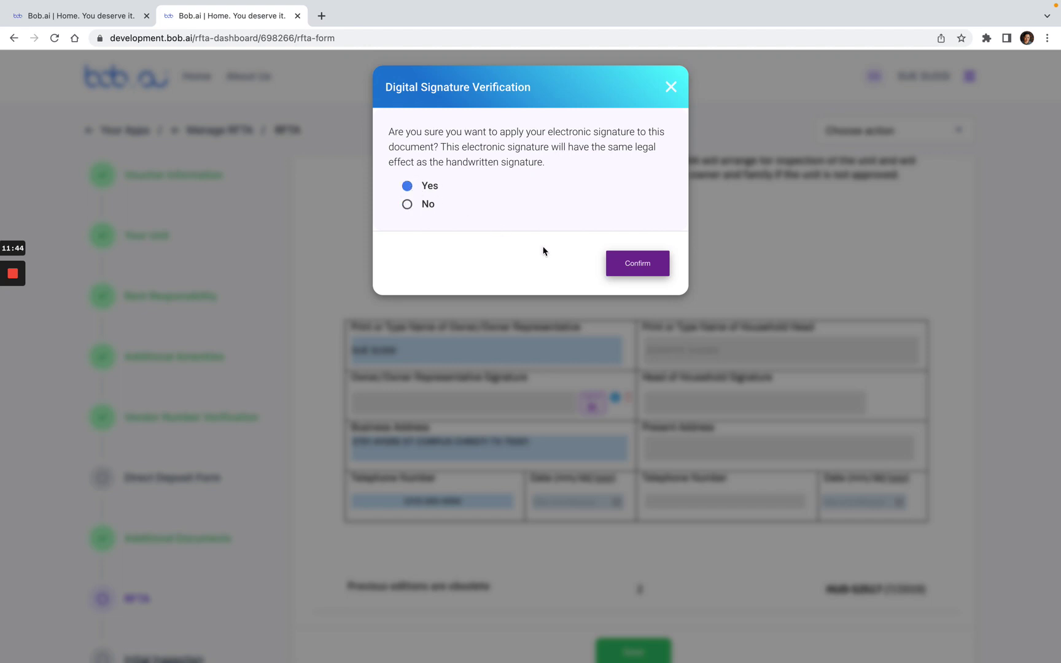
pyautogui.click(642, 268)
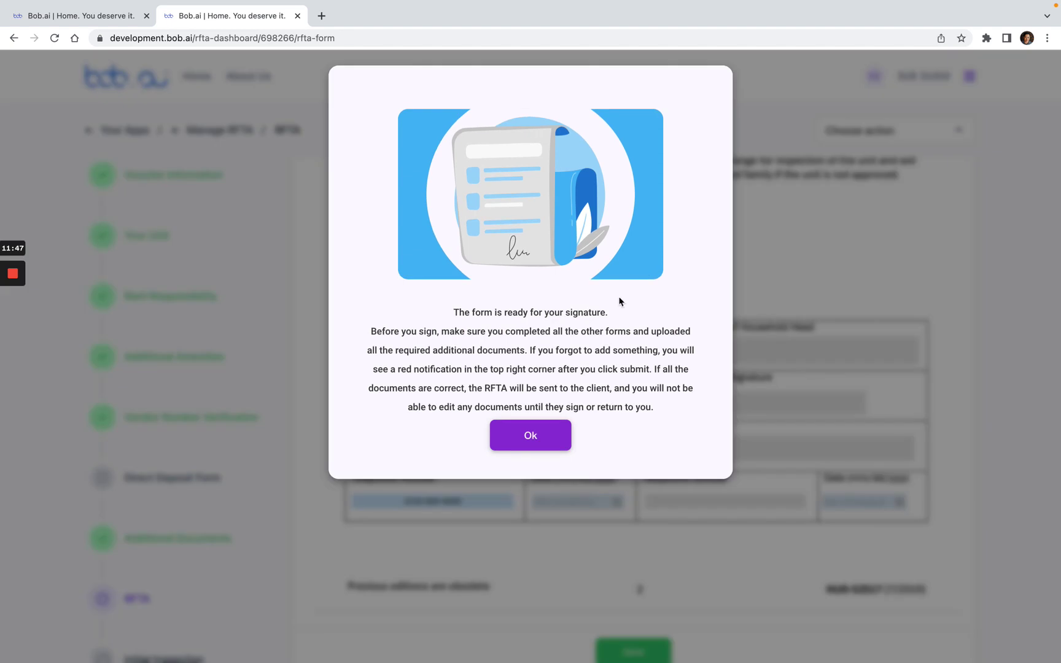
pyautogui.click(551, 433)
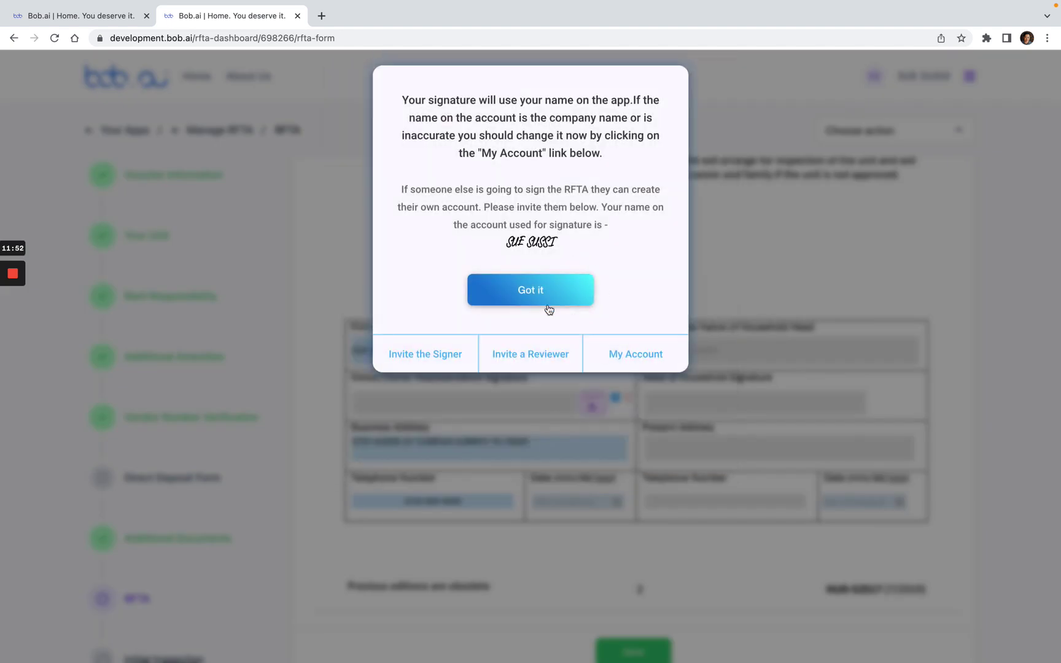
pyautogui.click(561, 303)
pyautogui.scroll(-1, 671, 261)
pyautogui.scroll(-1, 671, 262)
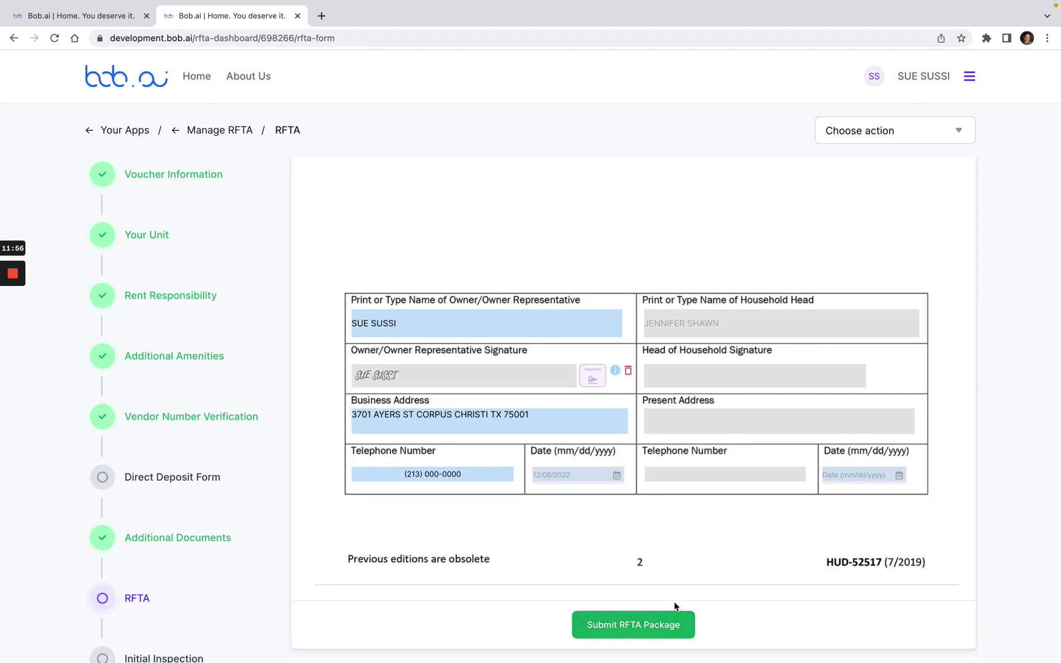
# Step: Submit the RFTA package and send it without adding more recipients
pyautogui.click(617, 634)
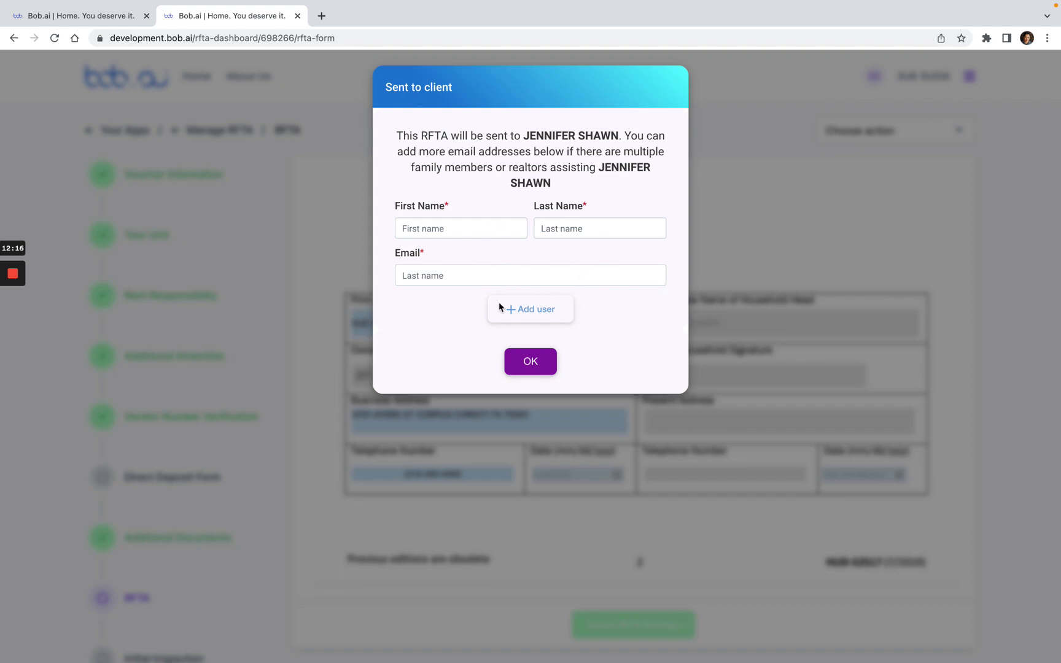
pyautogui.click(530, 363)
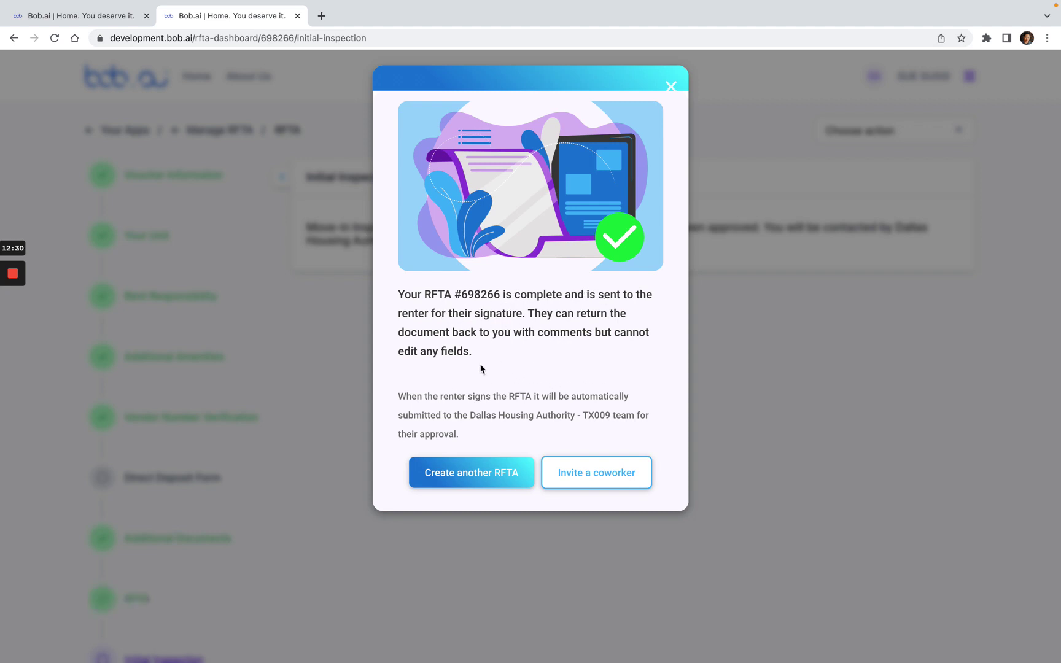
# Step: Close the RFTA completion message and go to the HAP step
pyautogui.click(671, 86)
pyautogui.scroll(-1, 596, 199)
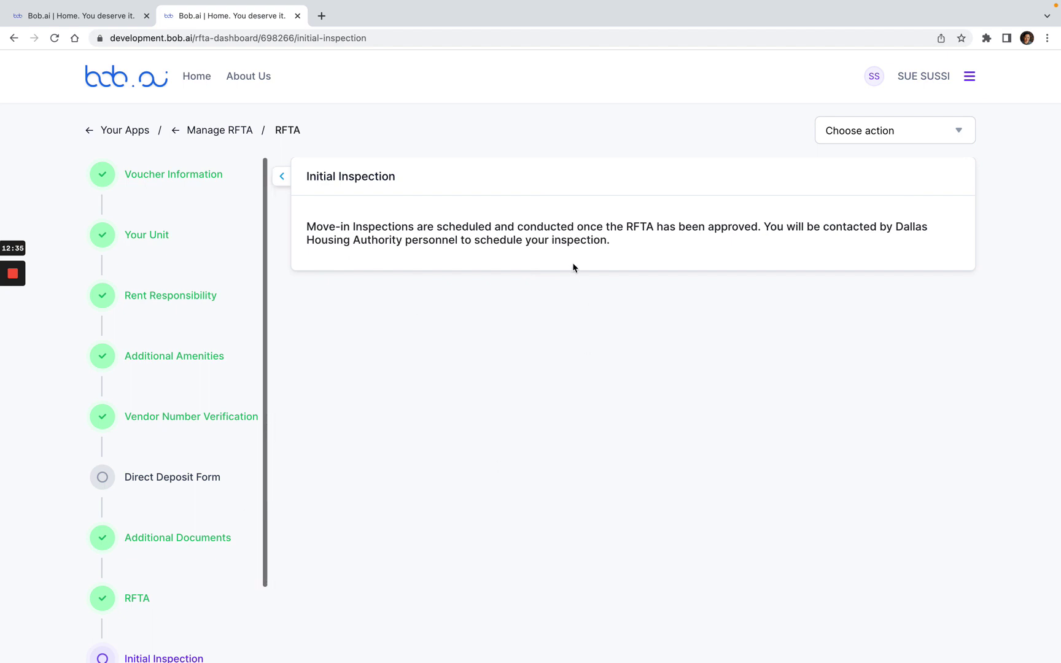
pyautogui.scroll(-1, 184, 387)
pyautogui.scroll(-1, 183, 388)
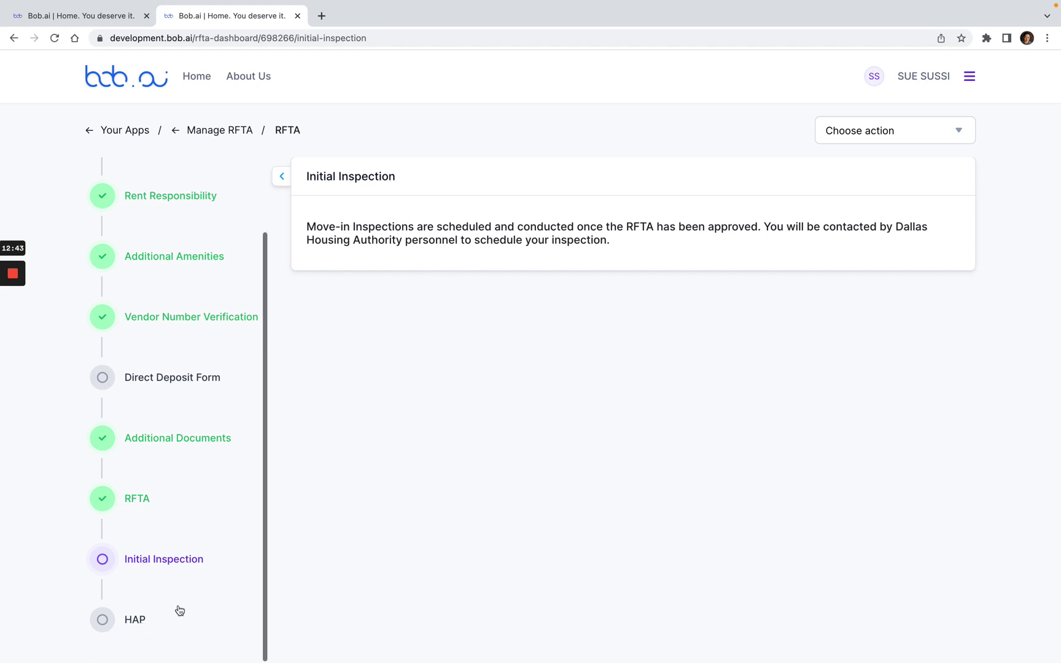
pyautogui.click(136, 621)
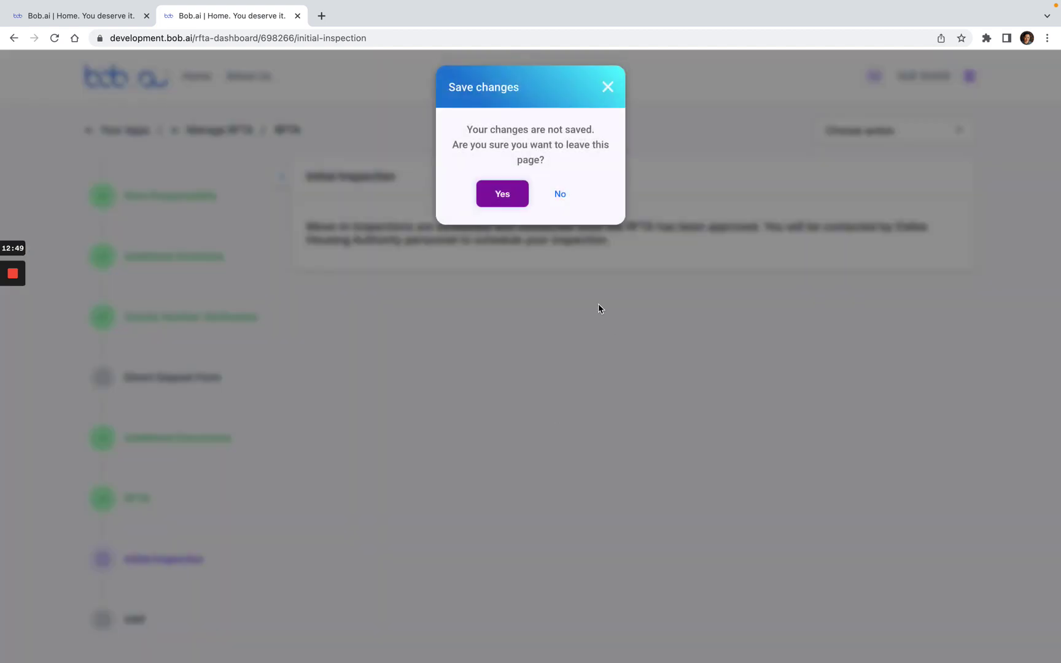
pyautogui.click(515, 200)
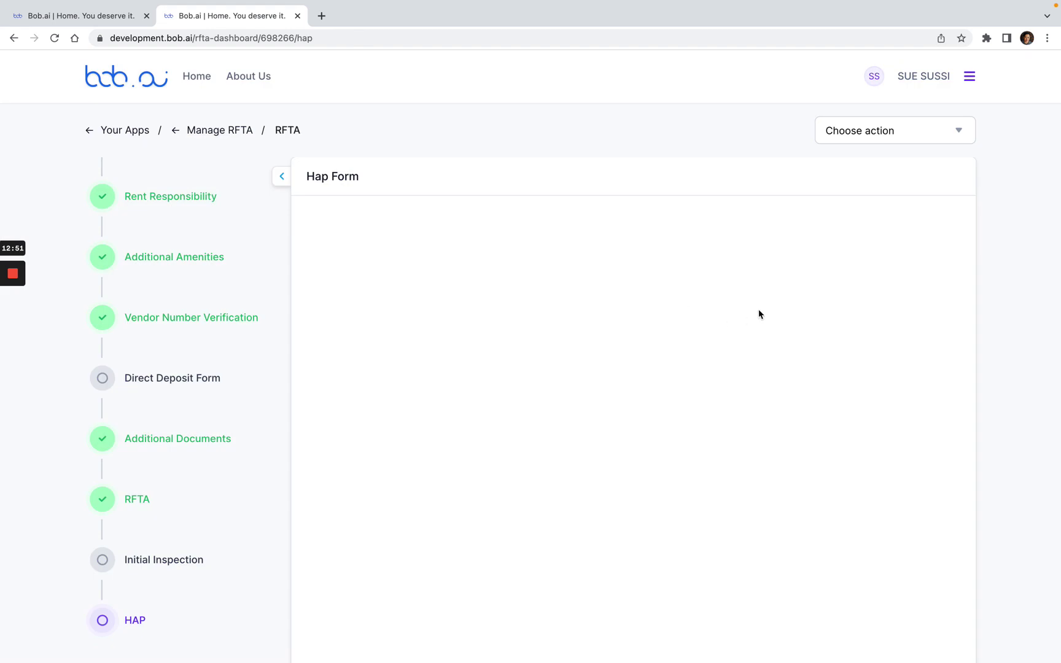
pyautogui.scroll(-3, 468, 205)
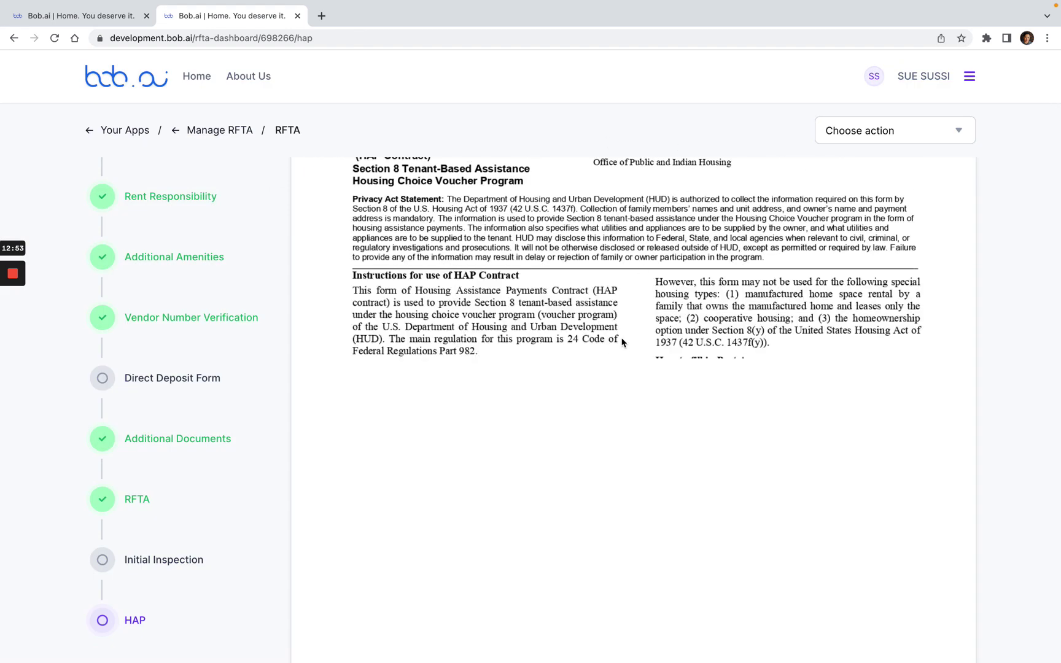
pyautogui.scroll(-10, 483, 516)
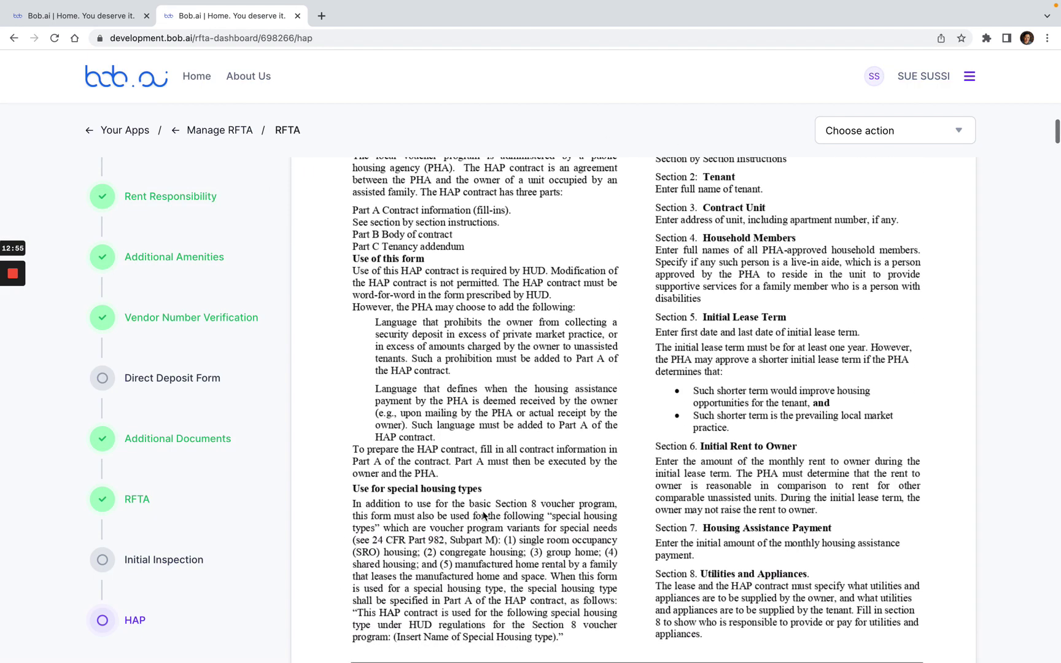
pyautogui.scroll(-6, 484, 516)
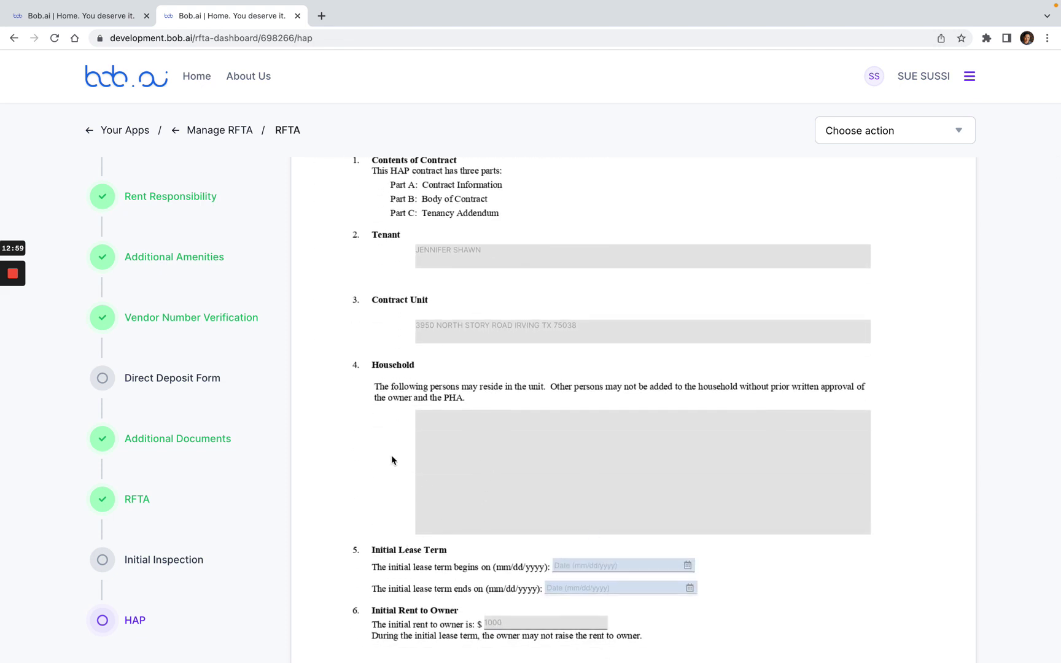
pyautogui.scroll(-4, 392, 457)
pyautogui.scroll(12, 392, 460)
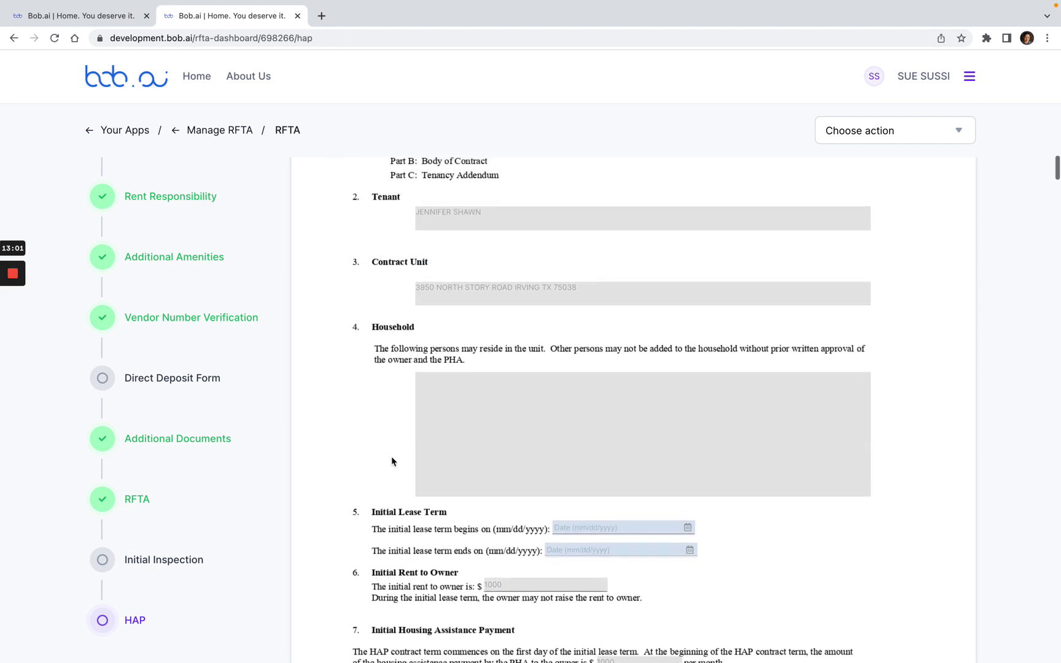
pyautogui.scroll(15, 394, 462)
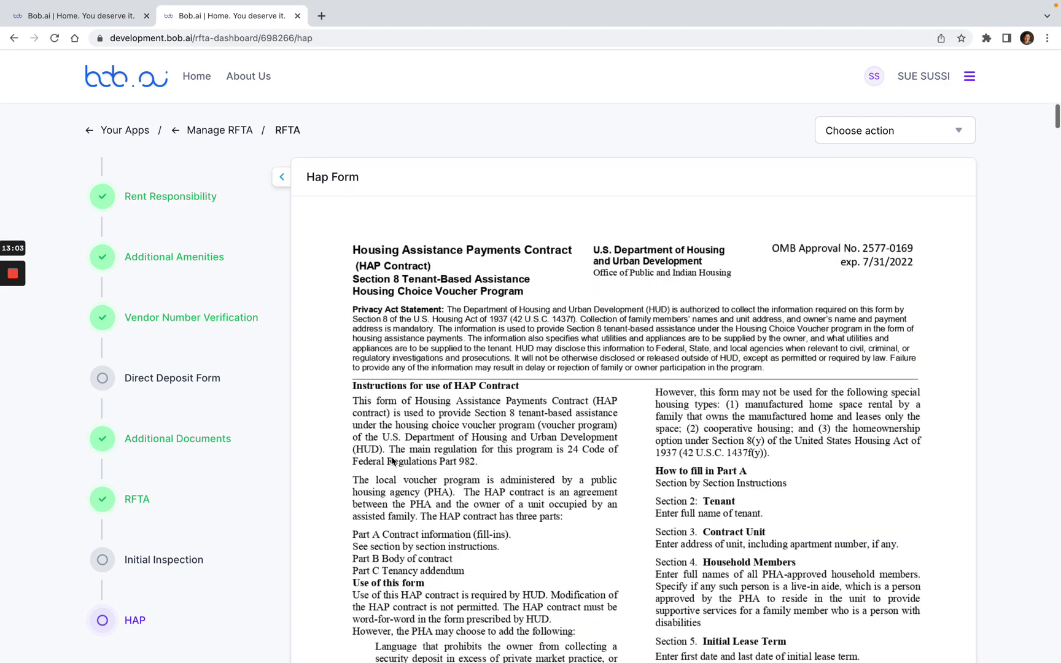
pyautogui.scroll(-2, 620, 394)
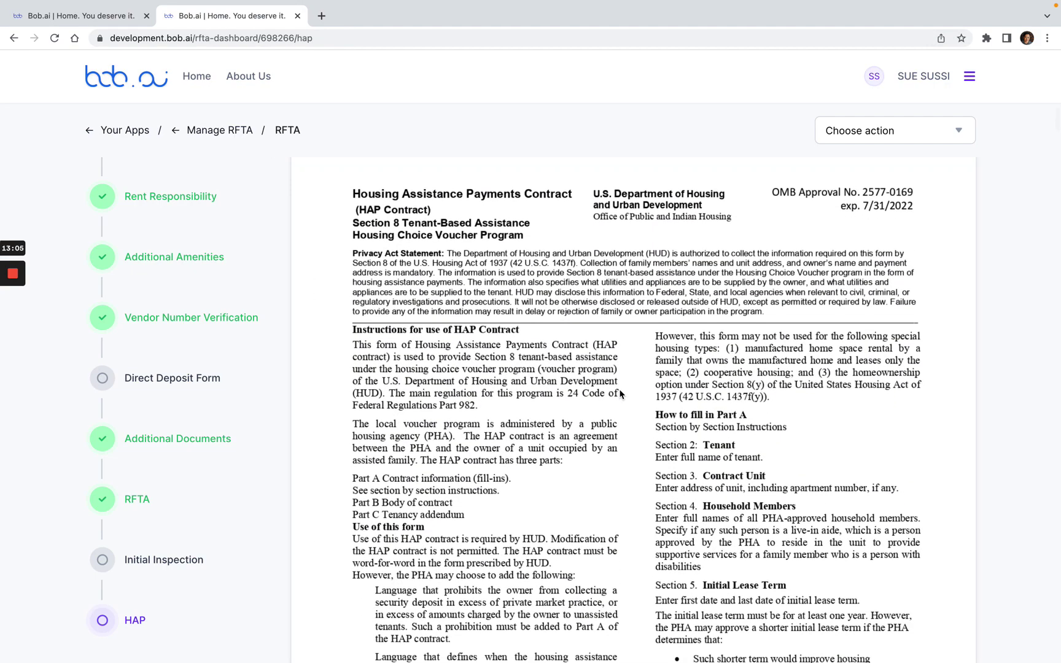
pyautogui.scroll(-20, 620, 394)
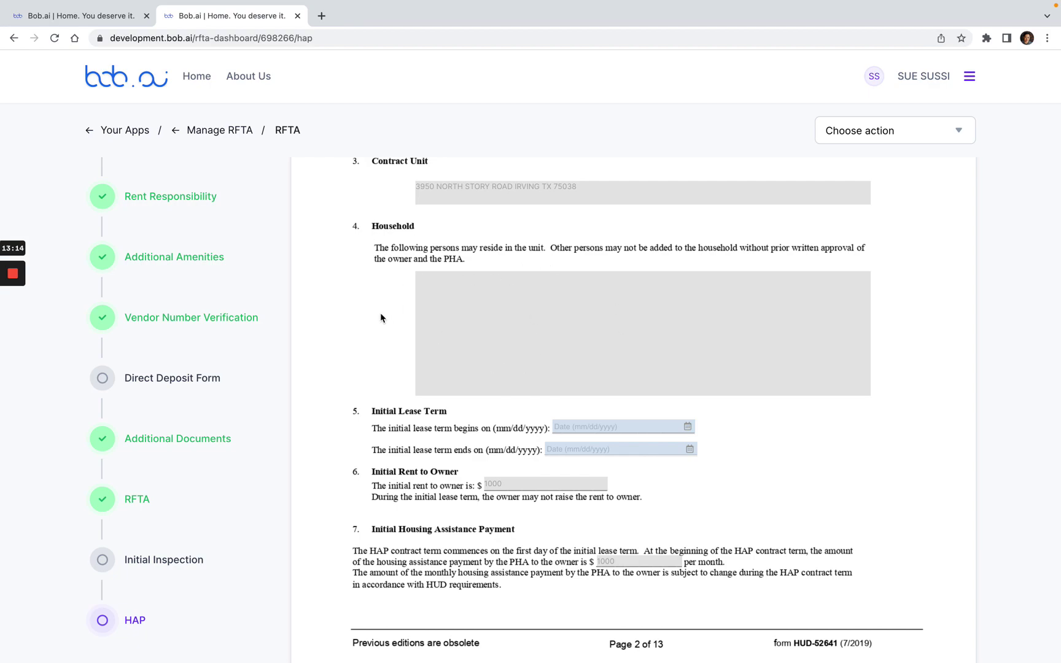
pyautogui.scroll(15, 381, 318)
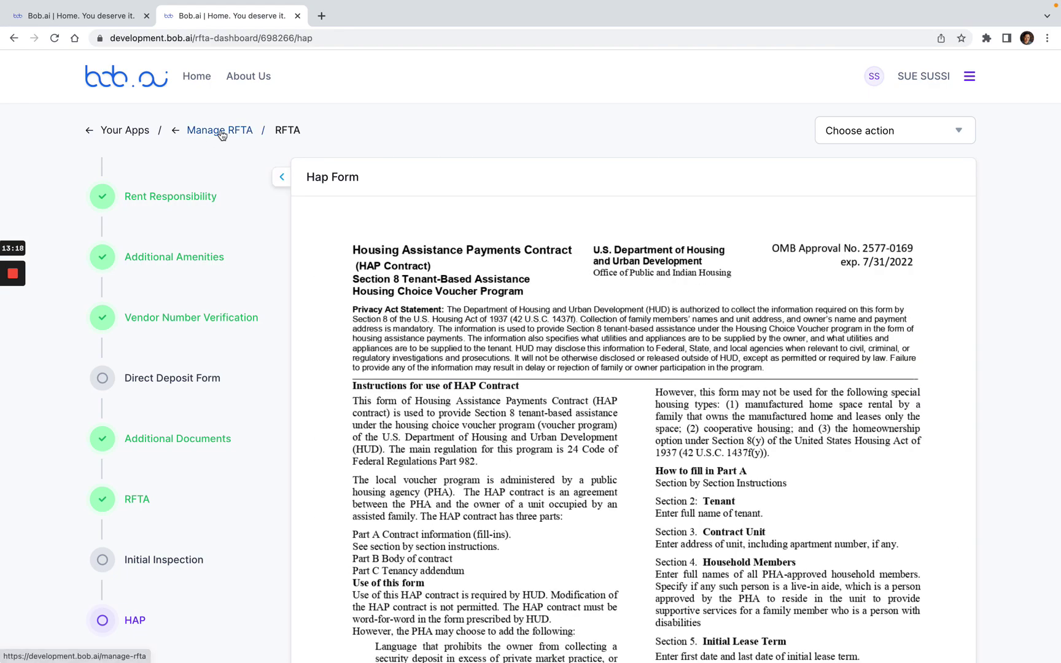
pyautogui.click(220, 131)
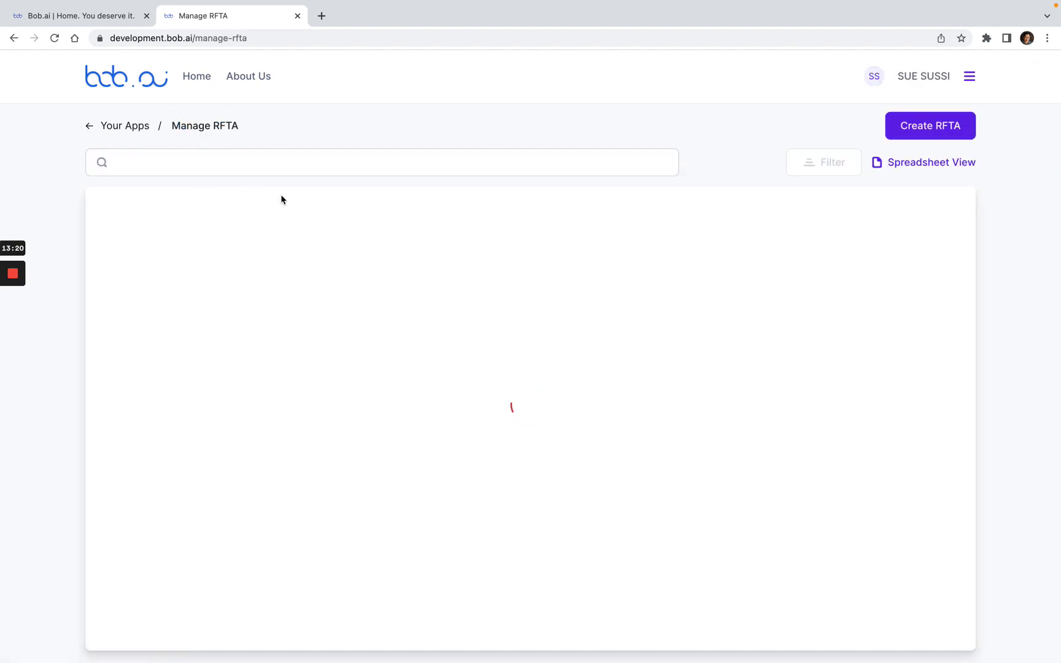
pyautogui.click(847, 167)
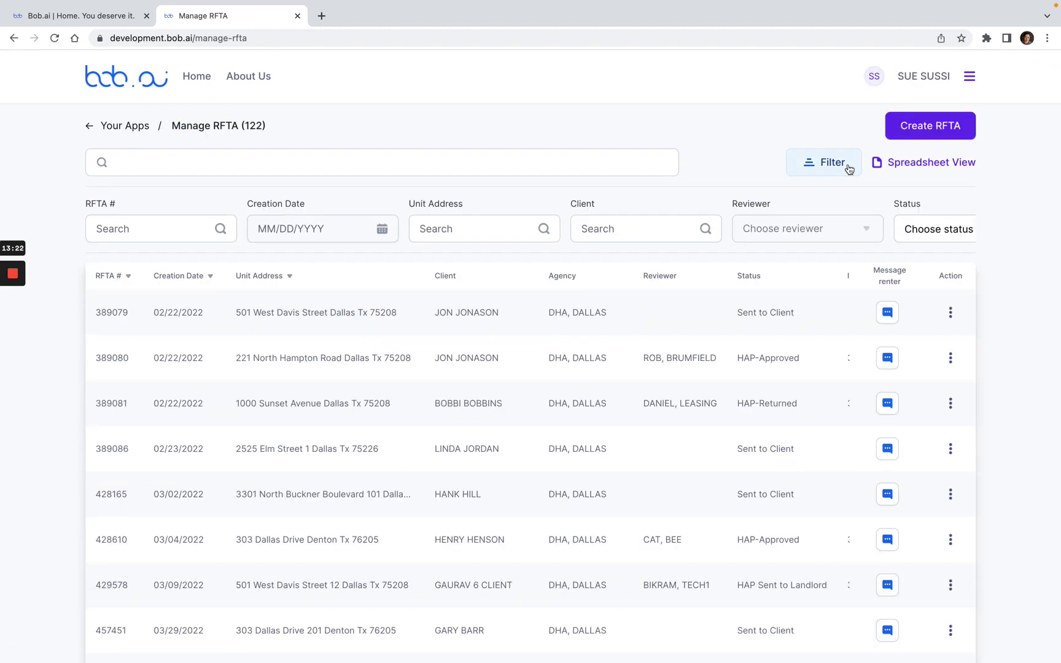
pyautogui.click(635, 228)
pyautogui.write('je')
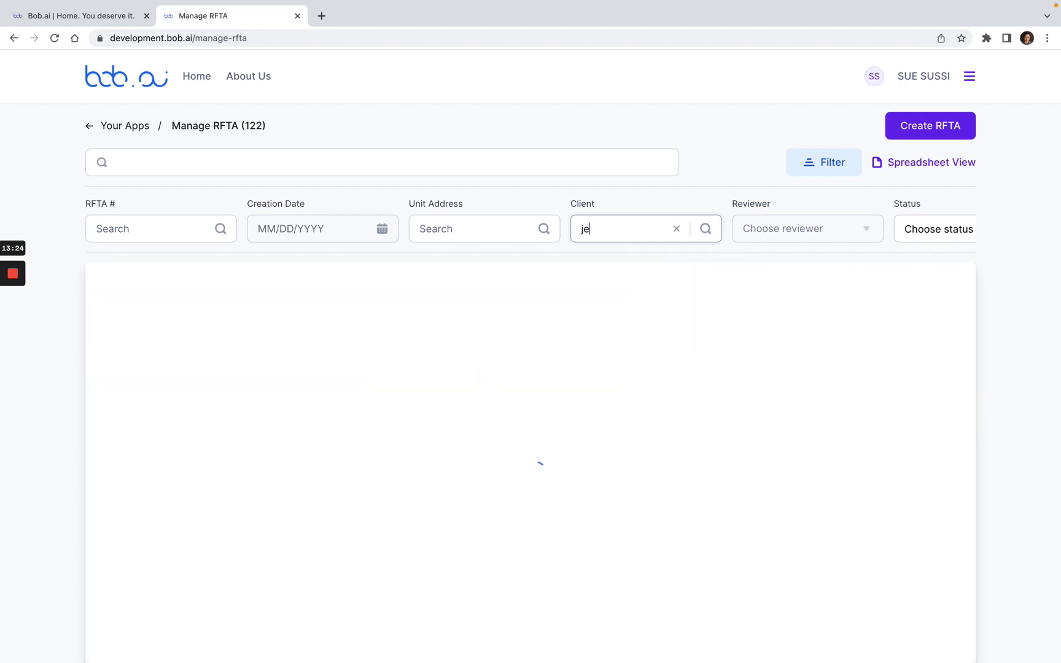
pyautogui.write('nnifer')
pyautogui.moveTo(13, 295)
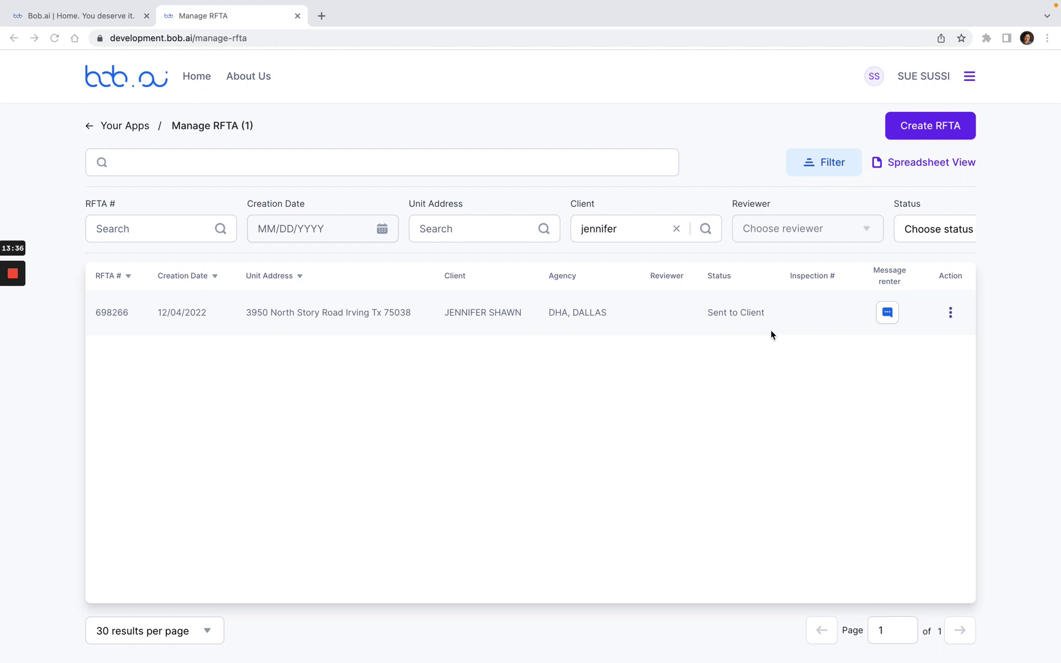
pyautogui.click(950, 314)
pyautogui.click(883, 337)
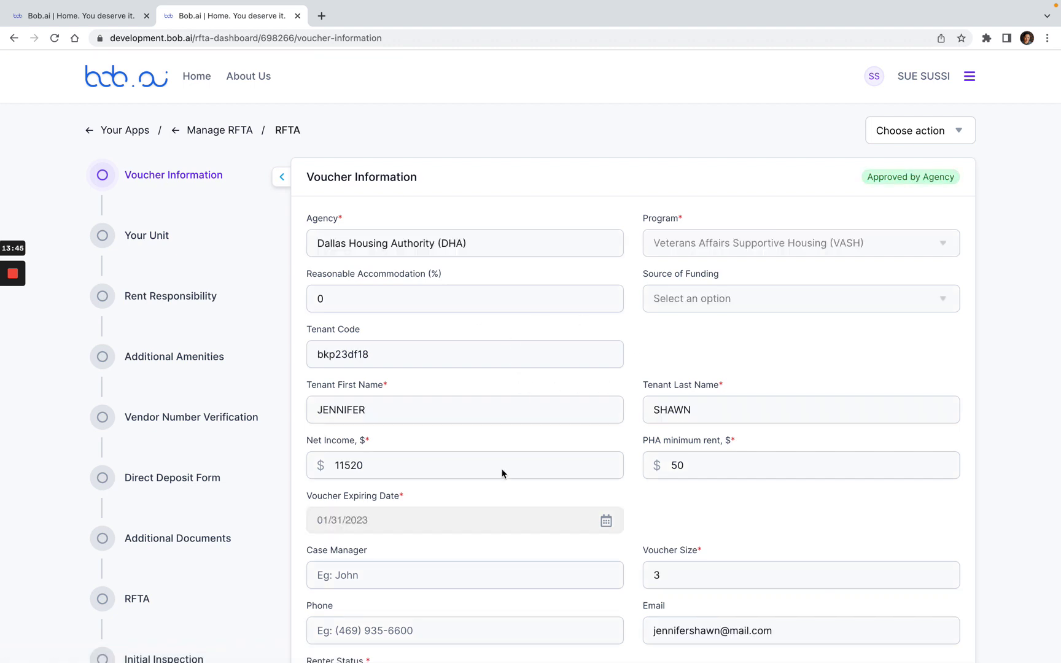
pyautogui.scroll(-2, 503, 472)
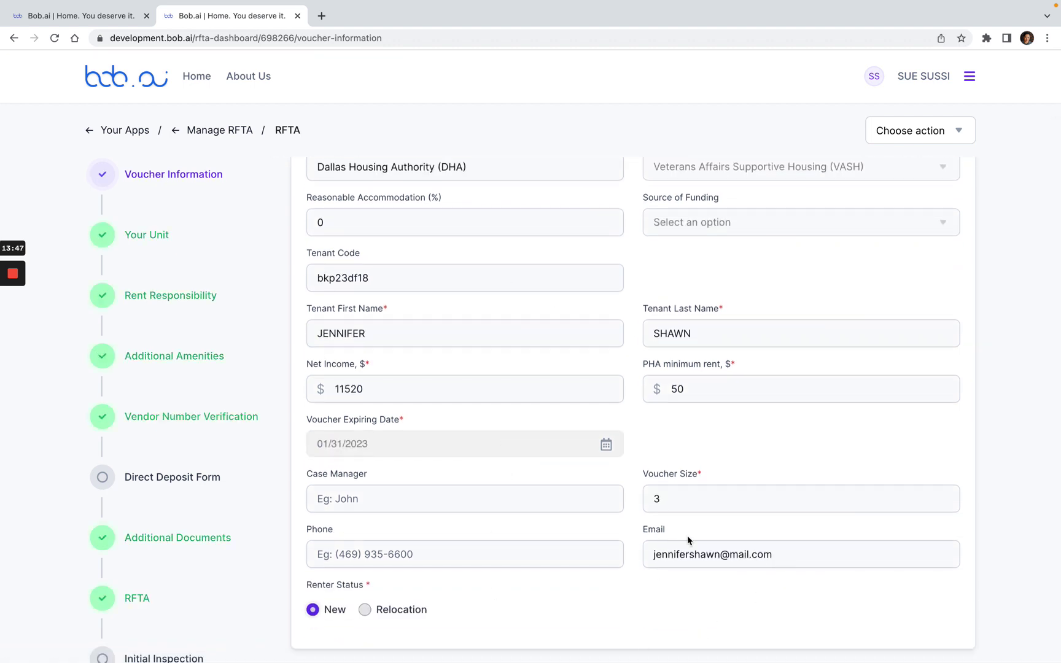